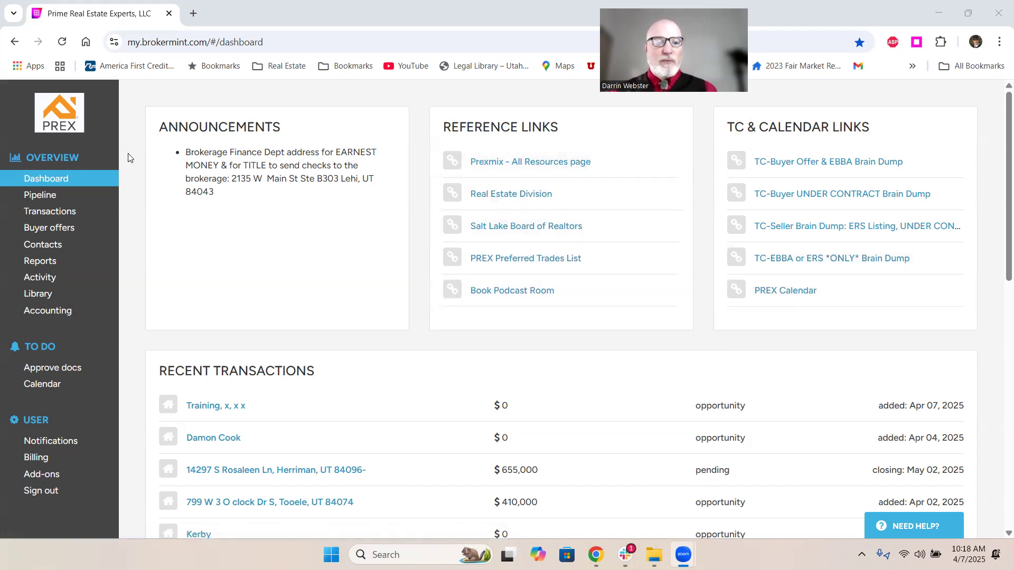
Step: Start creating a new transaction from scratch in the transactions list
left_click(59, 212)
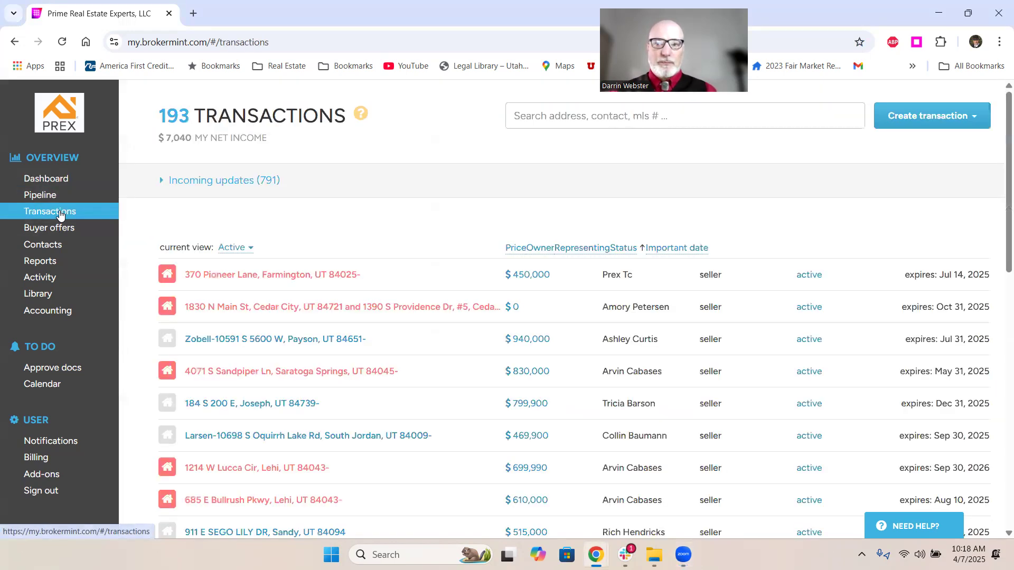
left_click(976, 119)
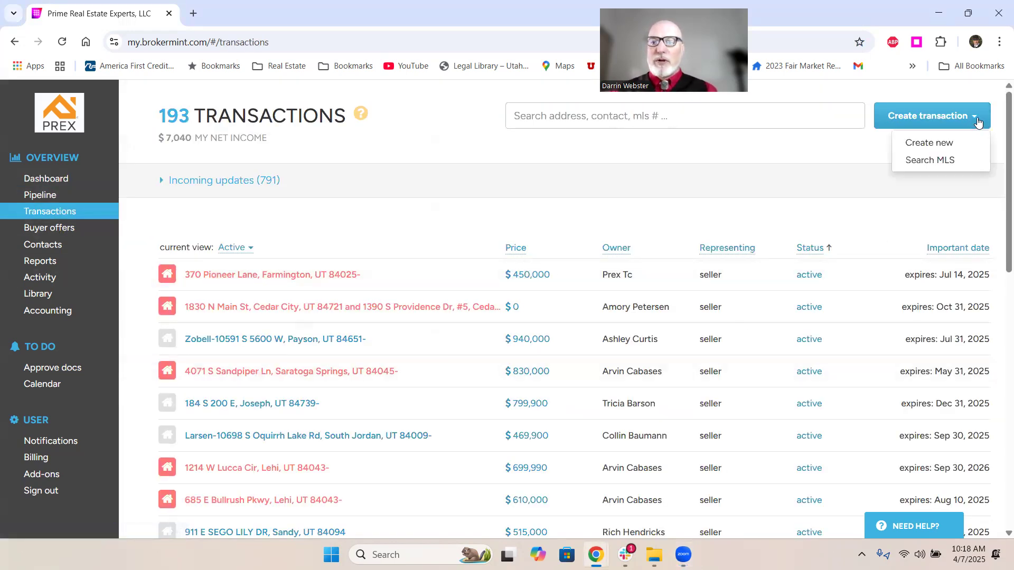
left_click(917, 144)
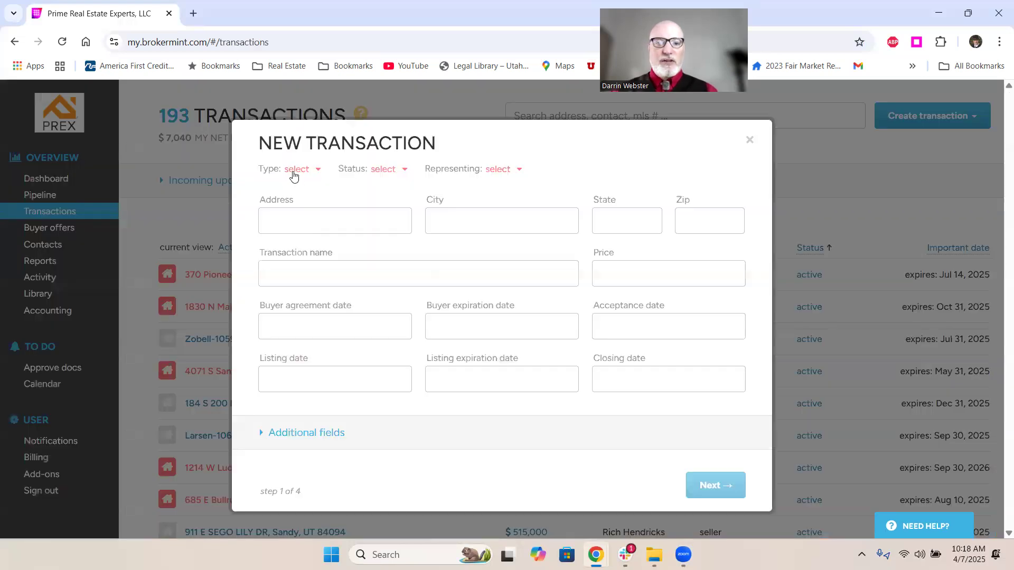
Step: Set the new transaction's type to Traditional sale, its status to Opportunity and the represented party to Seller
left_click(294, 171)
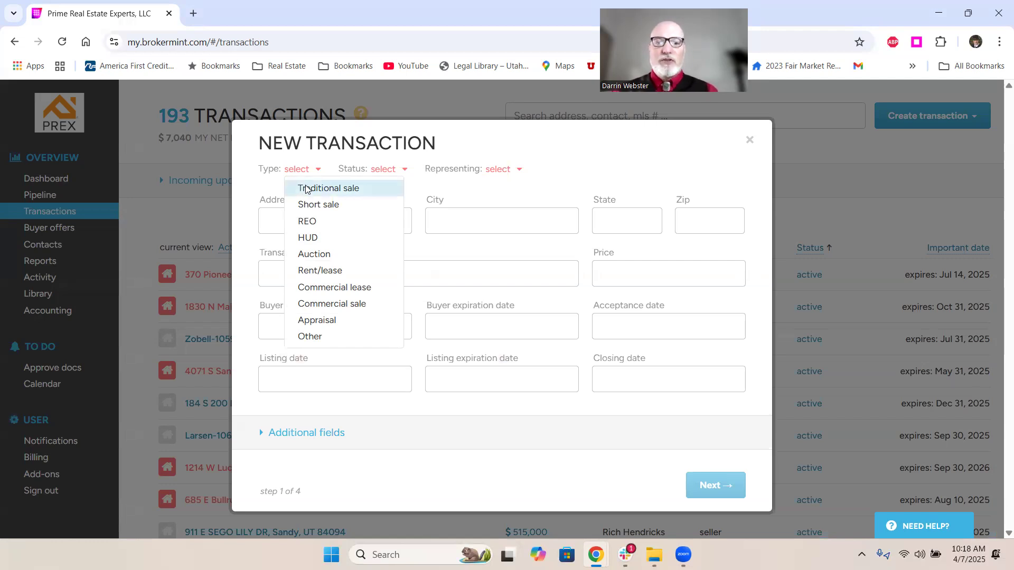
left_click(308, 189)
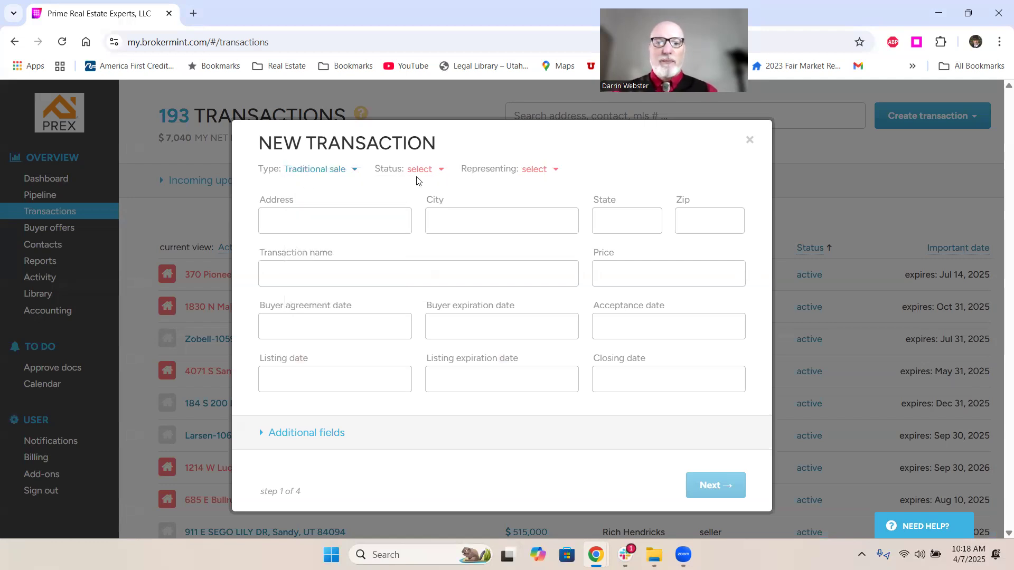
left_click(424, 172)
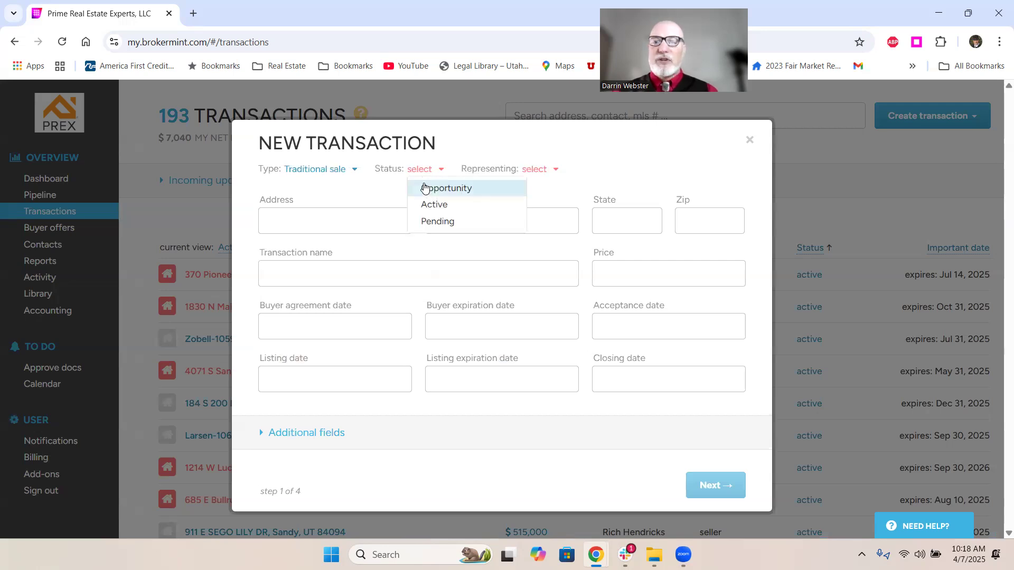
left_click(424, 188)
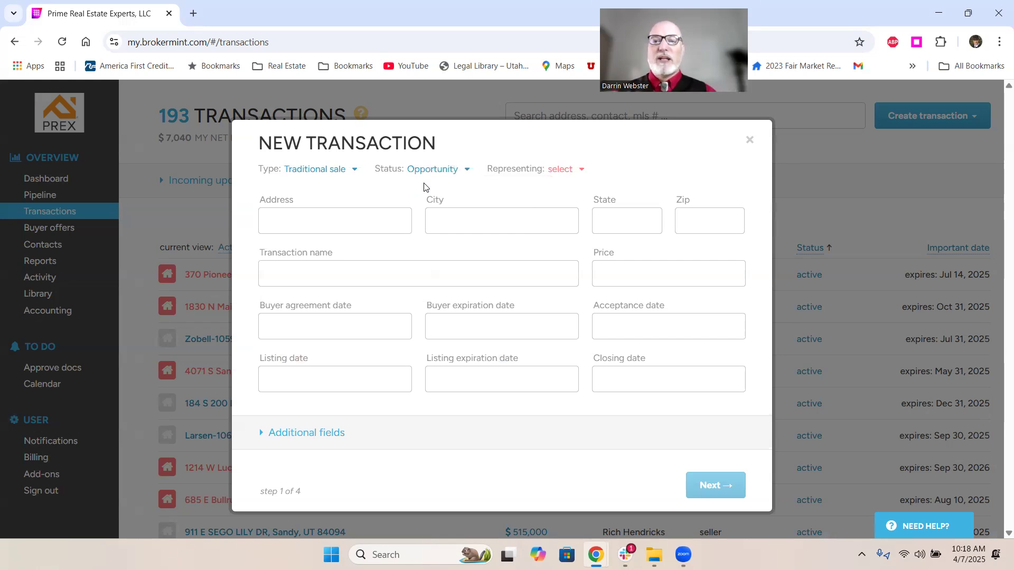
left_click(583, 175)
left_click(565, 205)
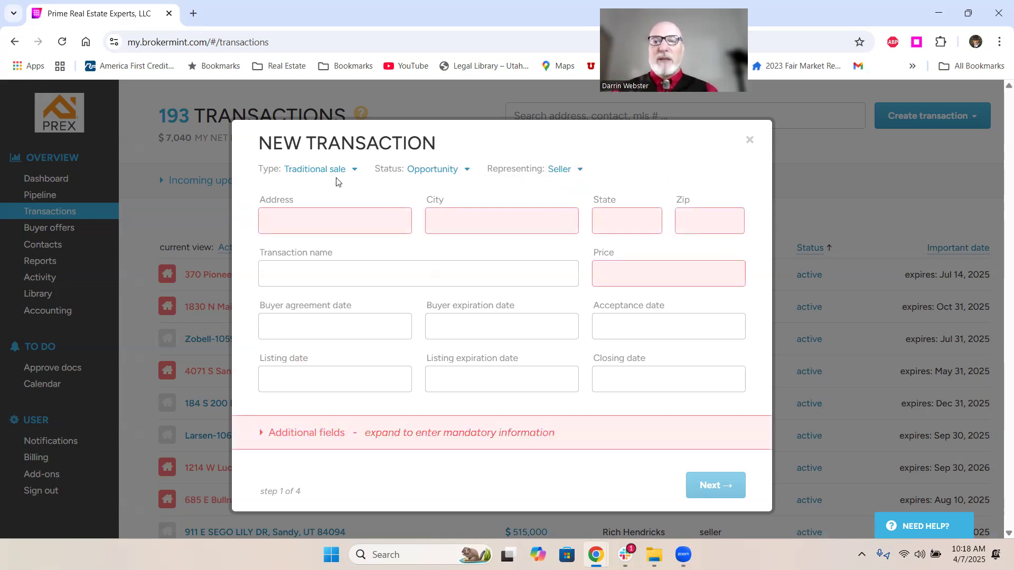
Step: Fill the address, city, state and zip with the placeholder x and set the price to 0
left_click(319, 217)
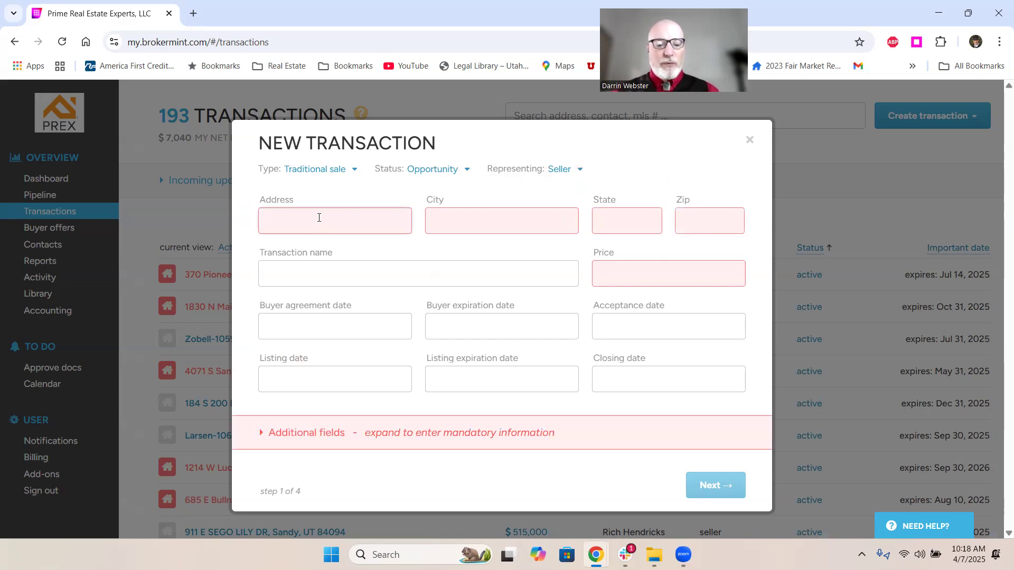
type("x")
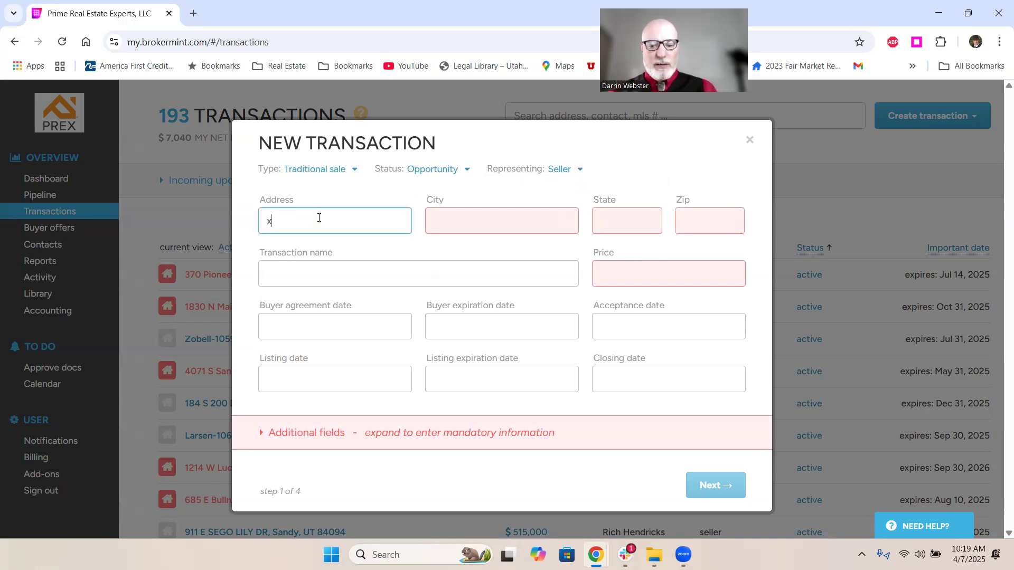
key("Tab")
type("x")
key("Tab")
type("x")
key("Tab")
type("x")
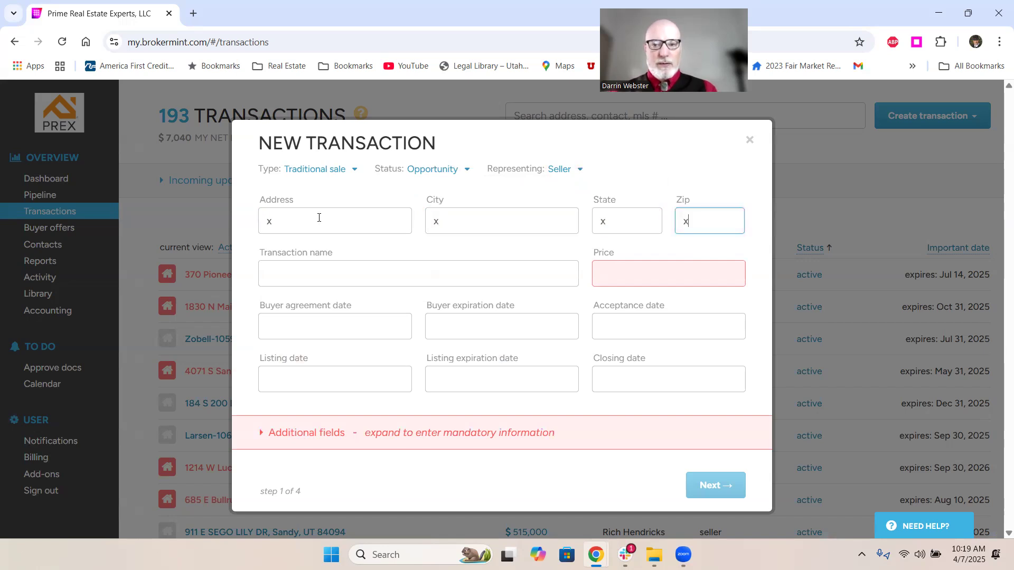
left_click(630, 270)
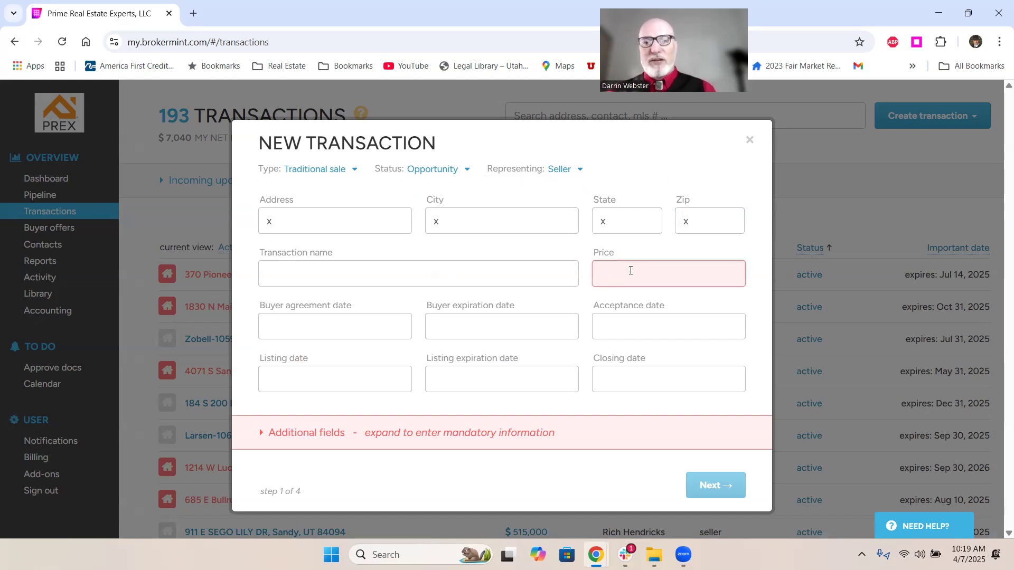
type("0")
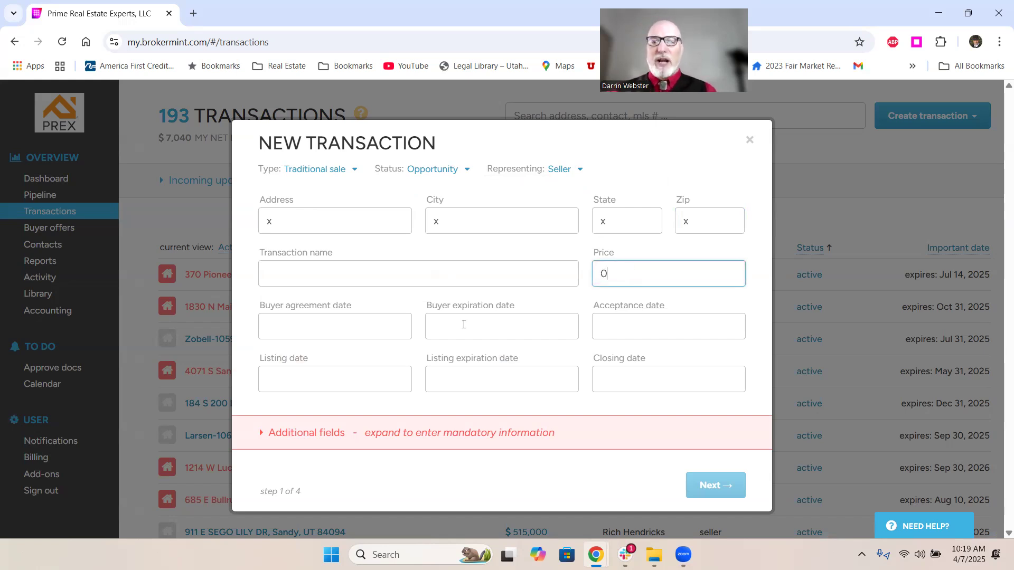
Step: Set the mandatory lead source in the additional fields to Past Client and proceed to the agents and commissions stage
left_click(497, 432)
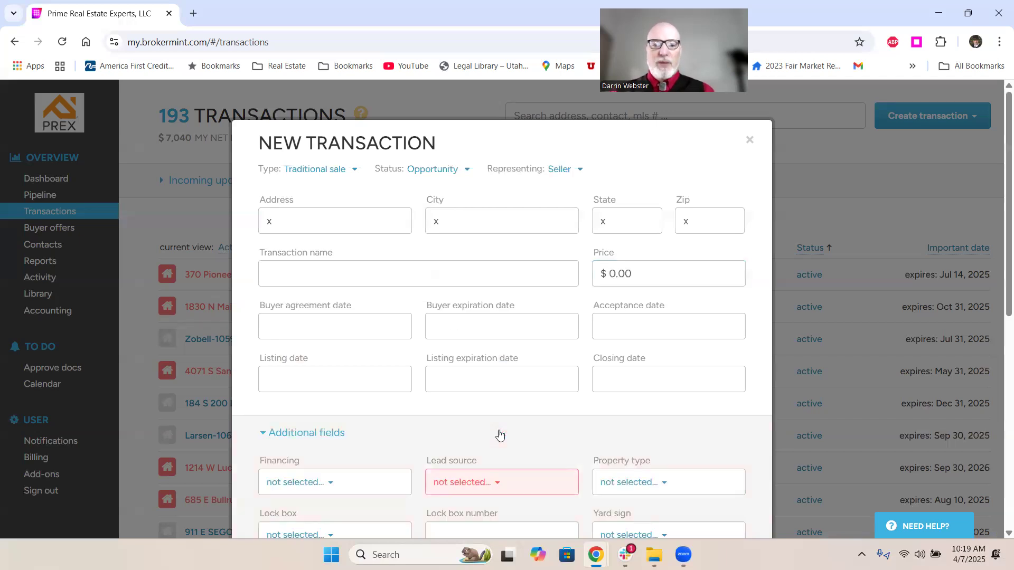
scroll(487, 418, "down", 2)
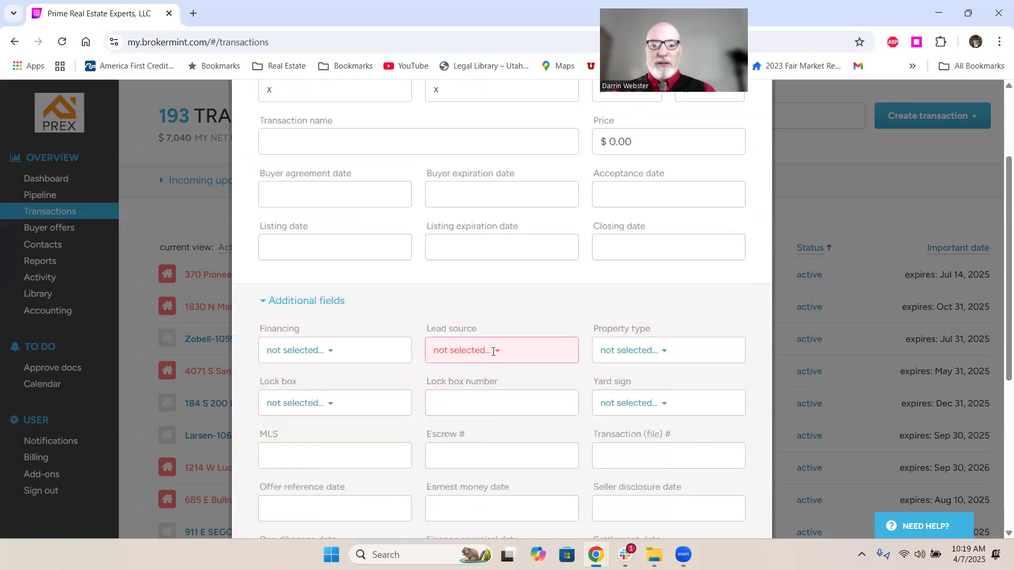
left_click(496, 356)
scroll(495, 350, "down", 2)
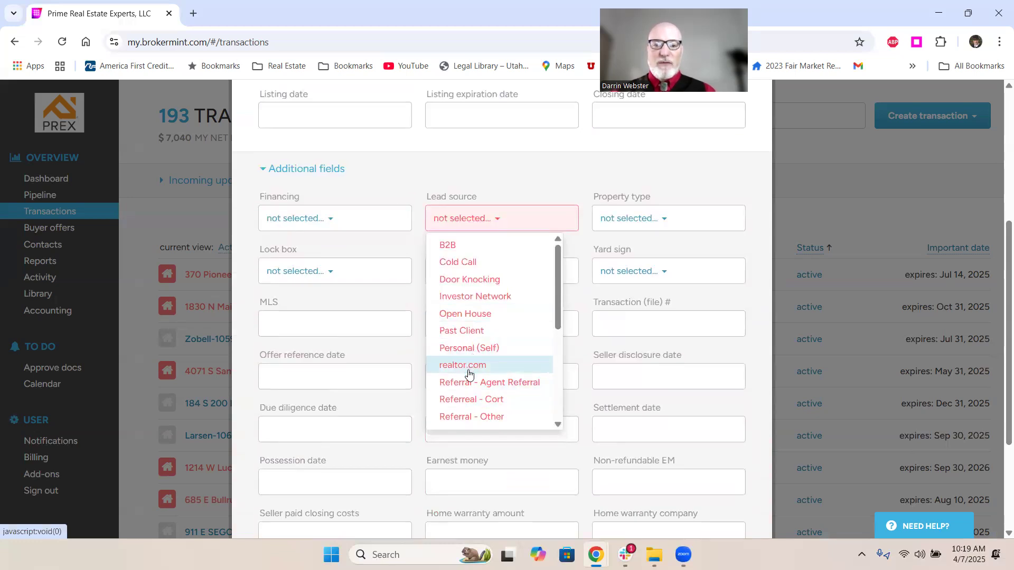
left_click(467, 334)
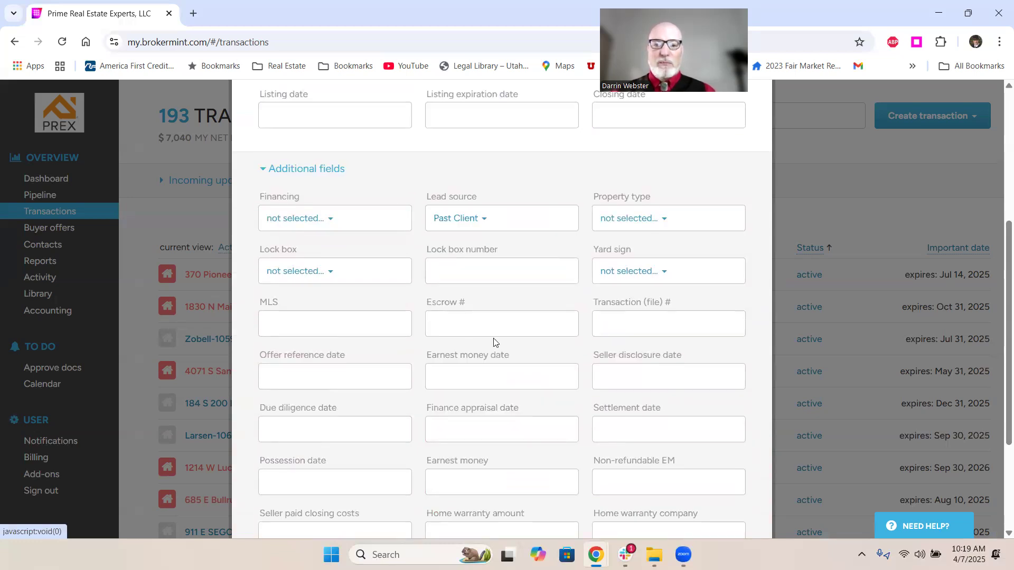
scroll(486, 345, "down", 3)
left_click(702, 490)
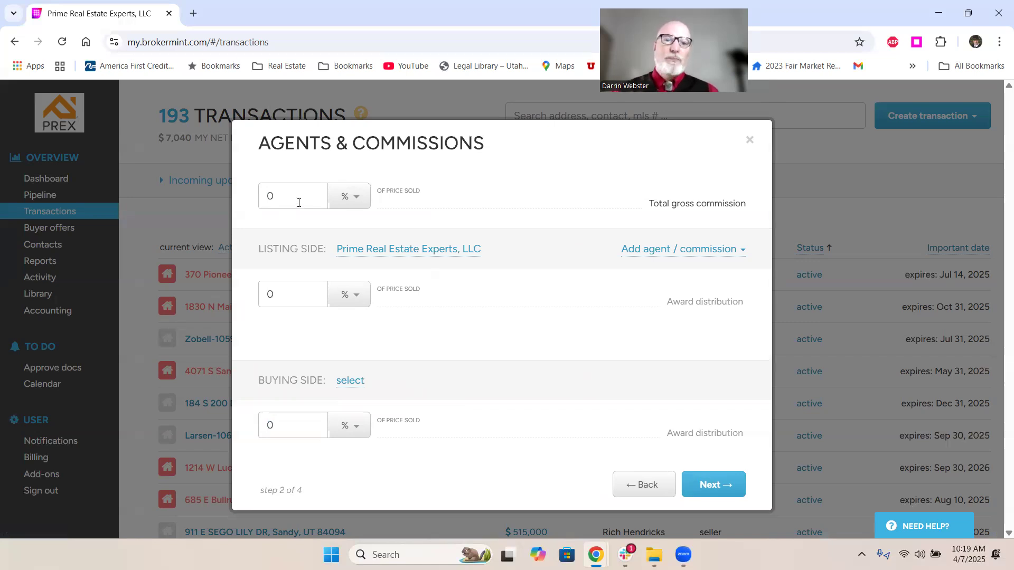
Step: Set the total gross commission to 6%, with 3% each for the listing and buying sides, and continue to the contacts
left_click(299, 203)
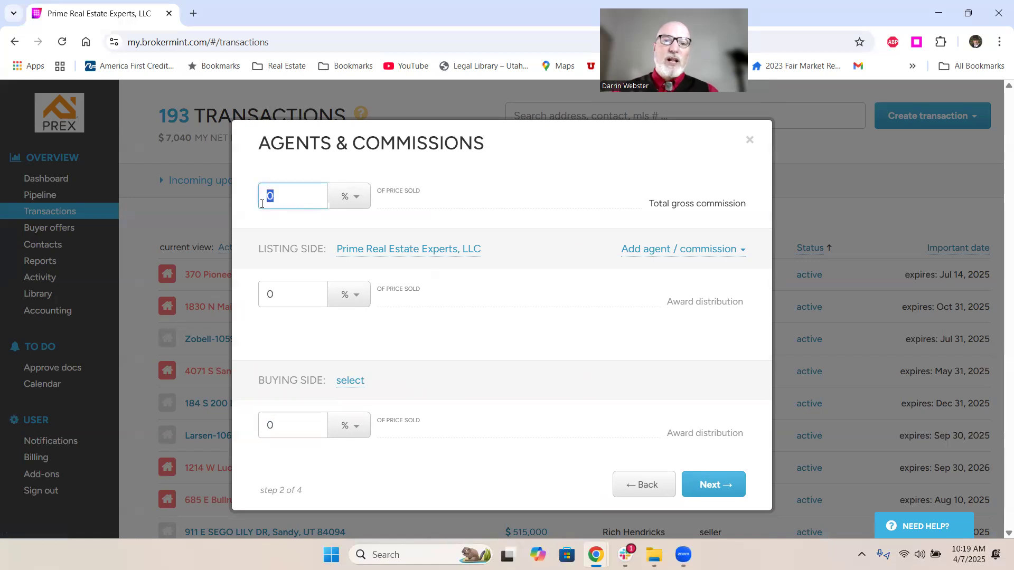
type("6")
left_click(282, 293)
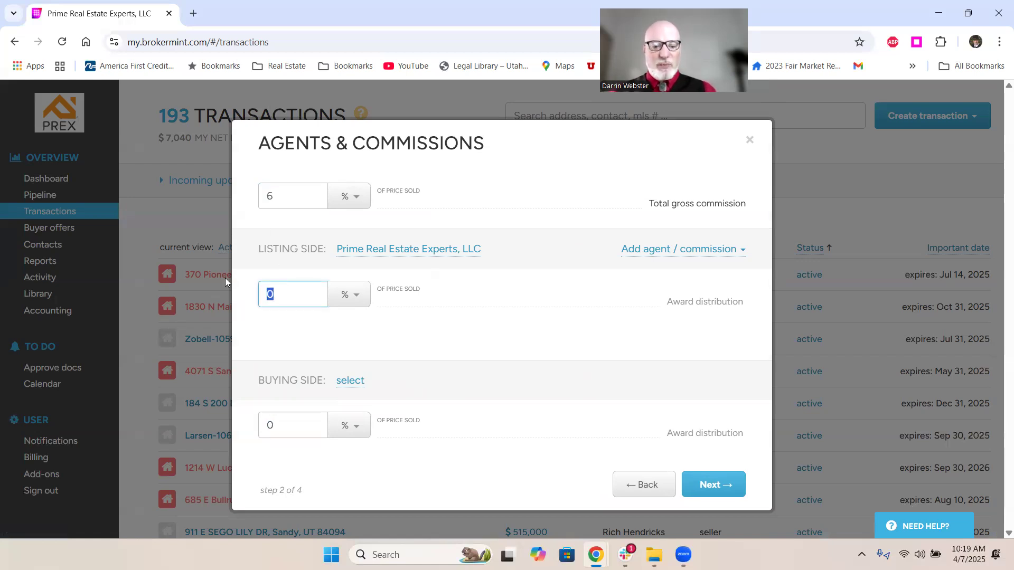
type("3")
left_click(282, 432)
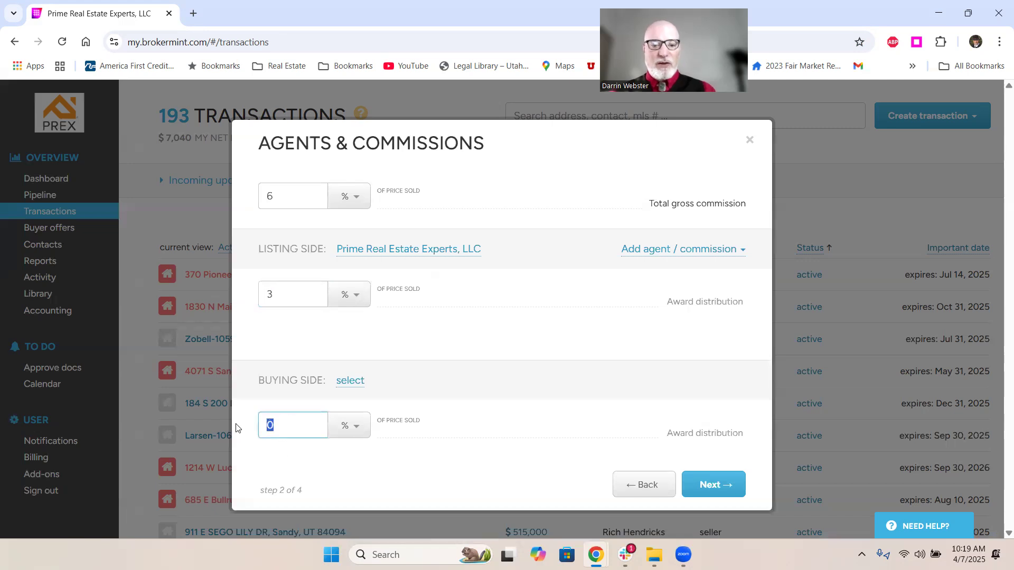
type("3")
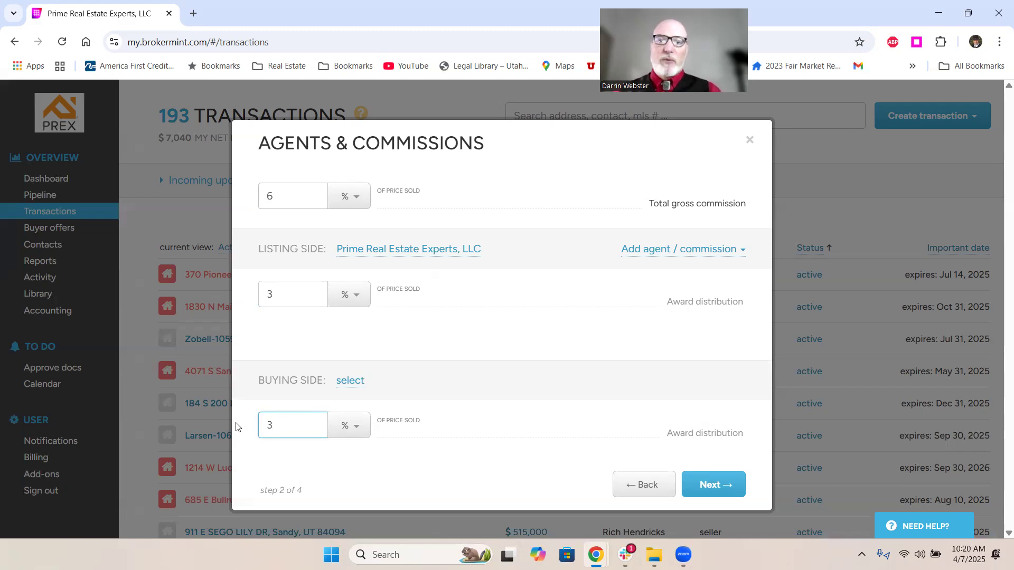
left_click(718, 485)
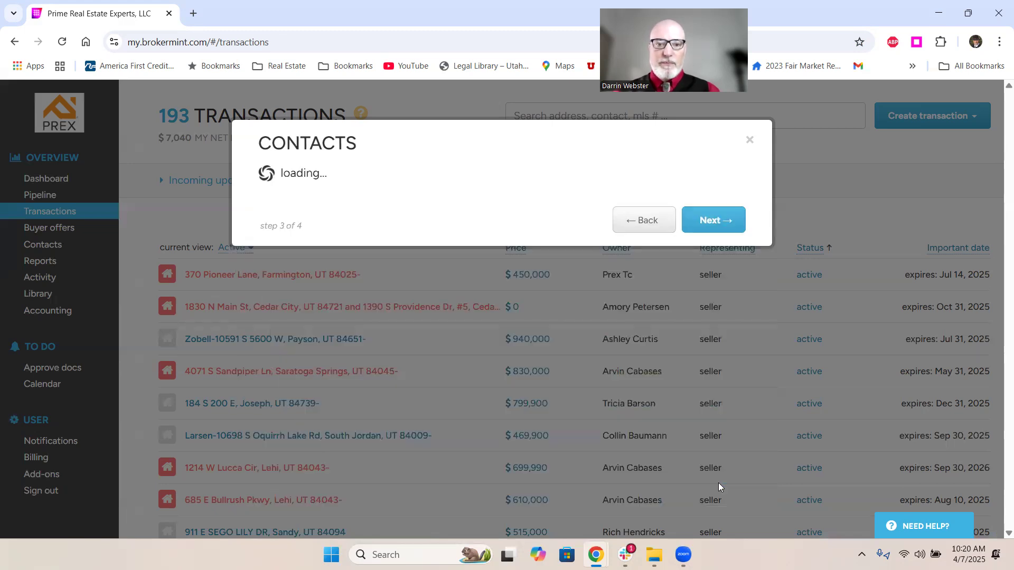
Step: Find the existing training contact and assign it as the transaction's seller
left_click(366, 196)
type("Training")
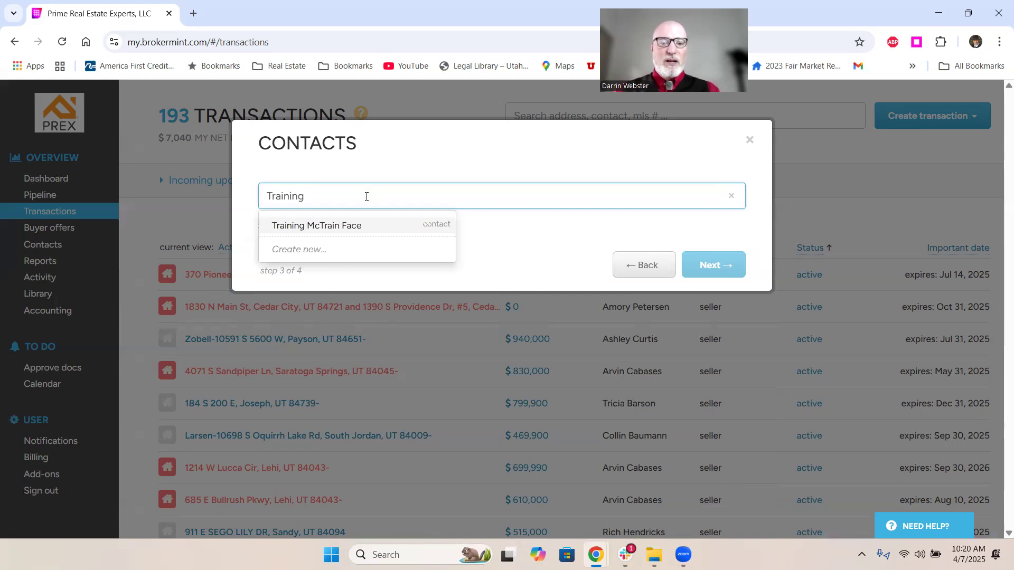
left_click(343, 227)
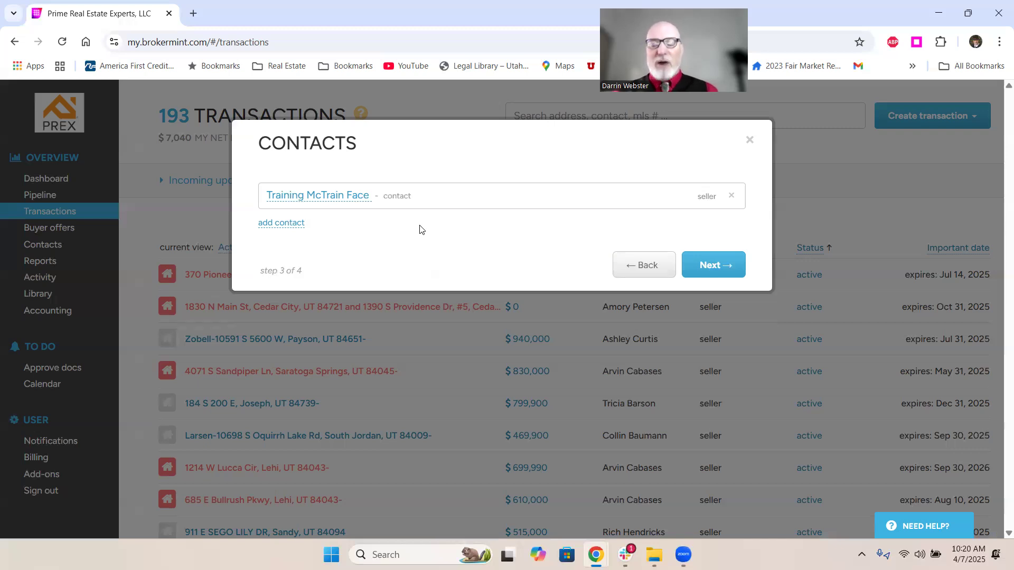
Step: Add a second seller to the transaction, choosing the existing demo contact whose first name begins with "Stop"
left_click(264, 223)
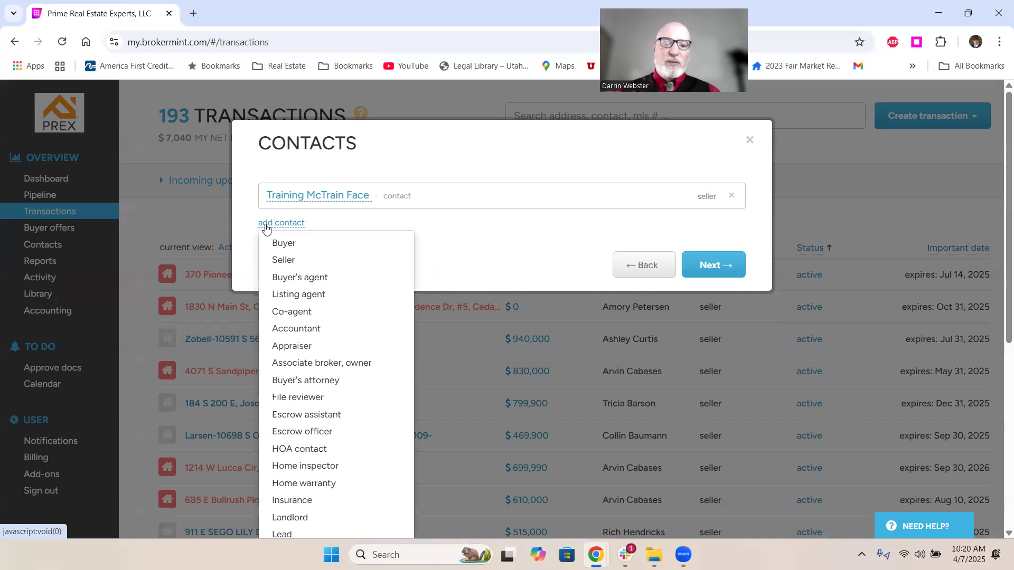
left_click(287, 260)
type("Stop")
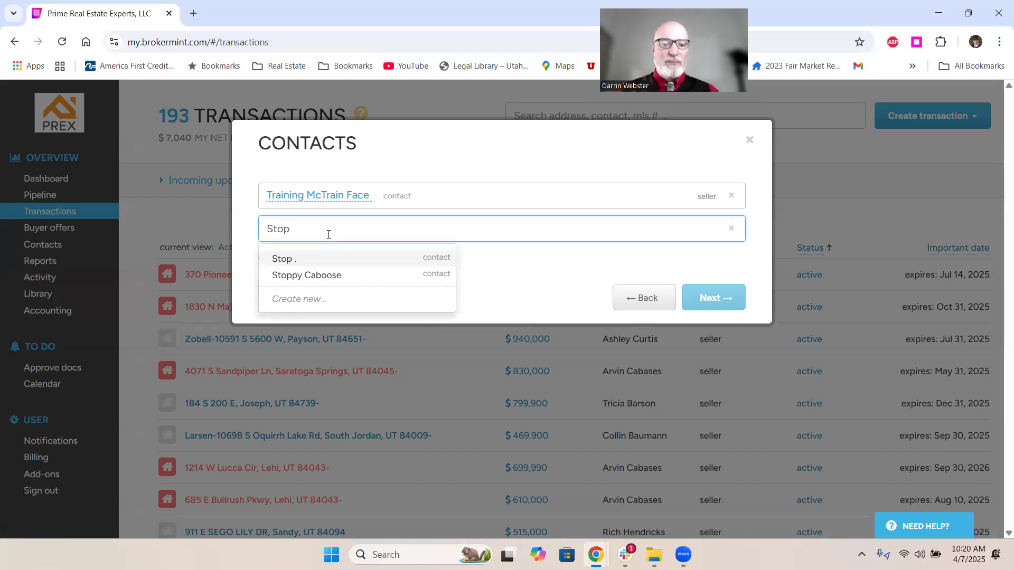
left_click(328, 275)
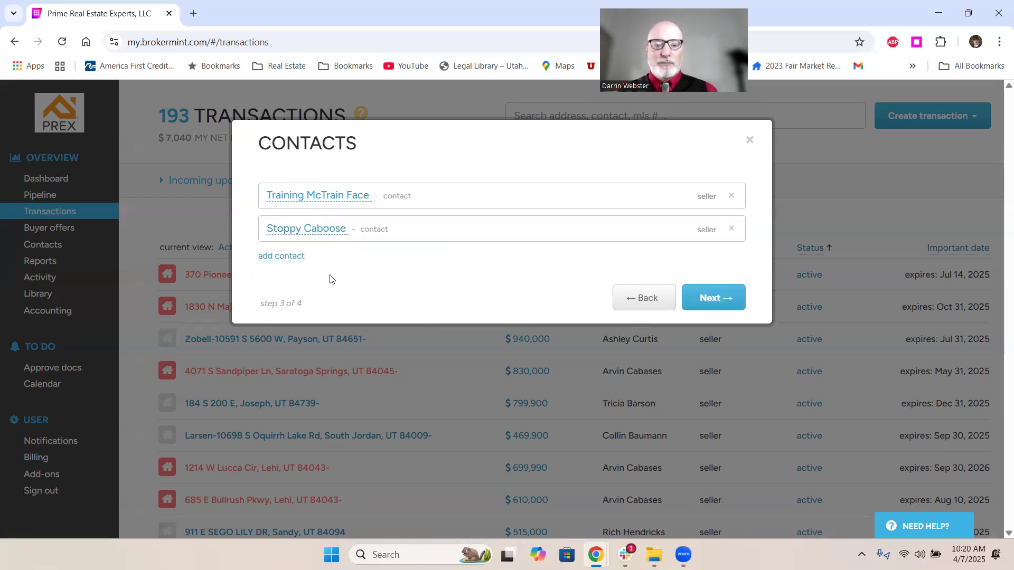
Step: Add the agent's own user account as the listing agent and continue to the checklist settings
left_click(289, 258)
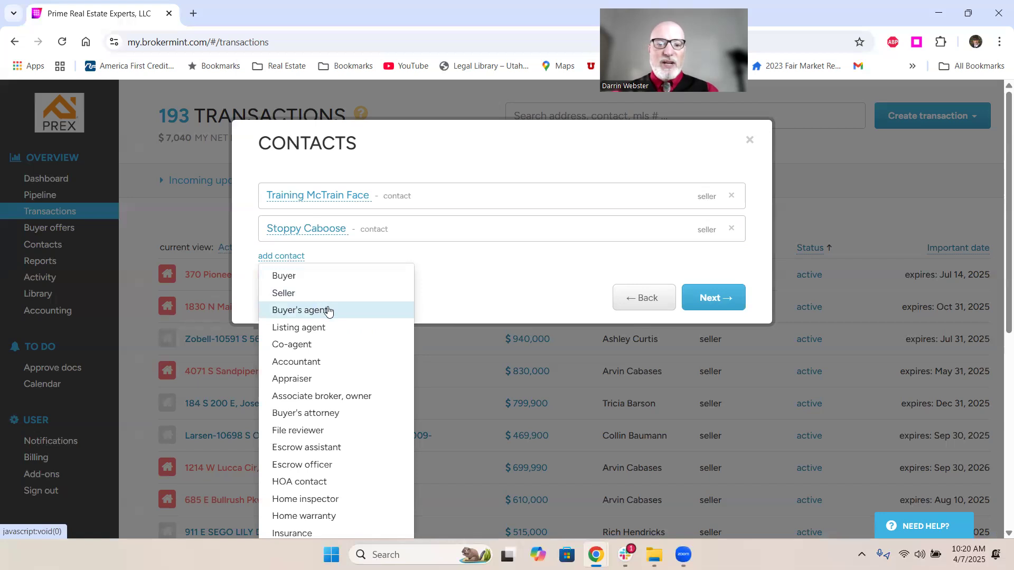
left_click(326, 328)
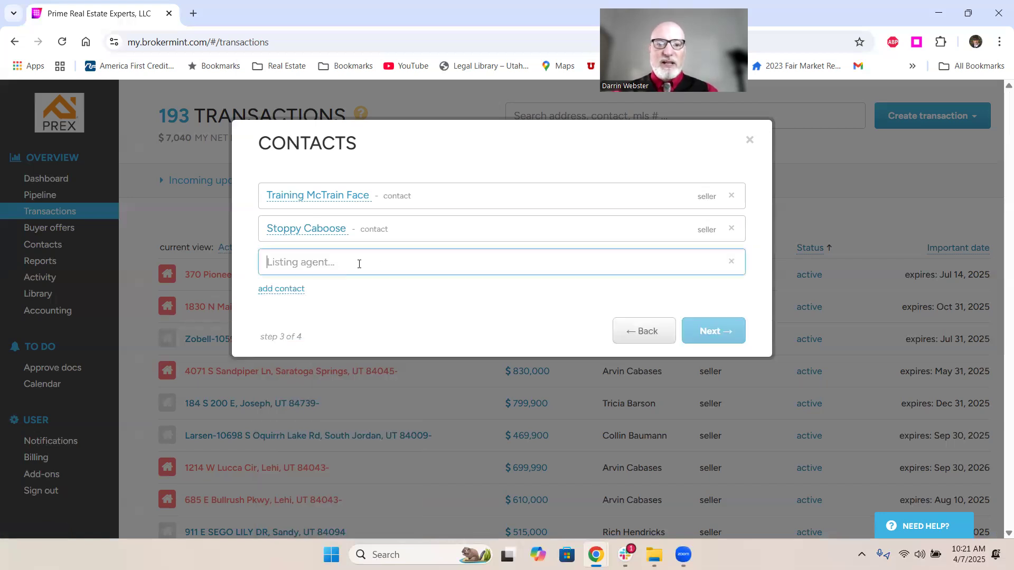
type("Darii")
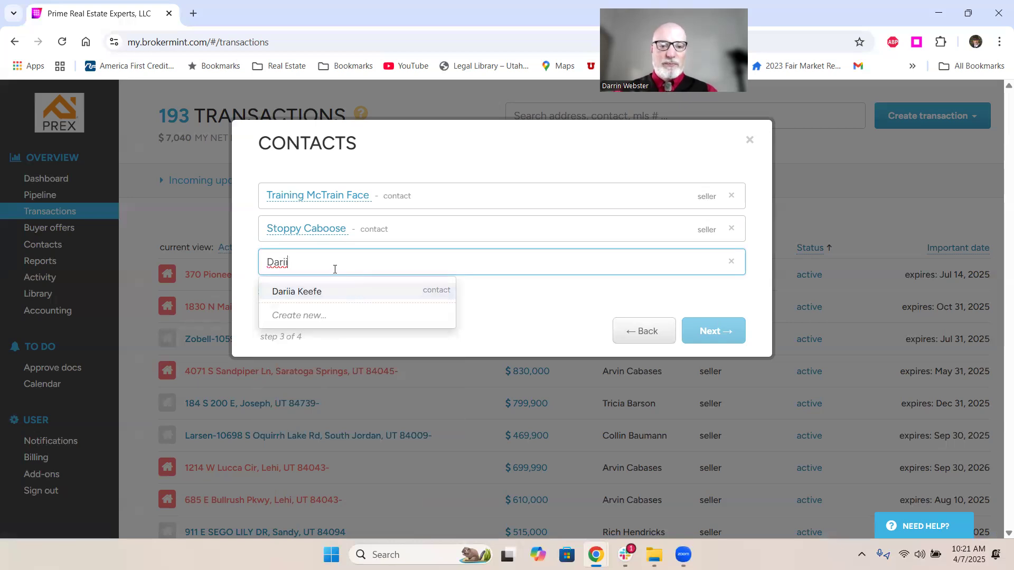
key("BackSpace")
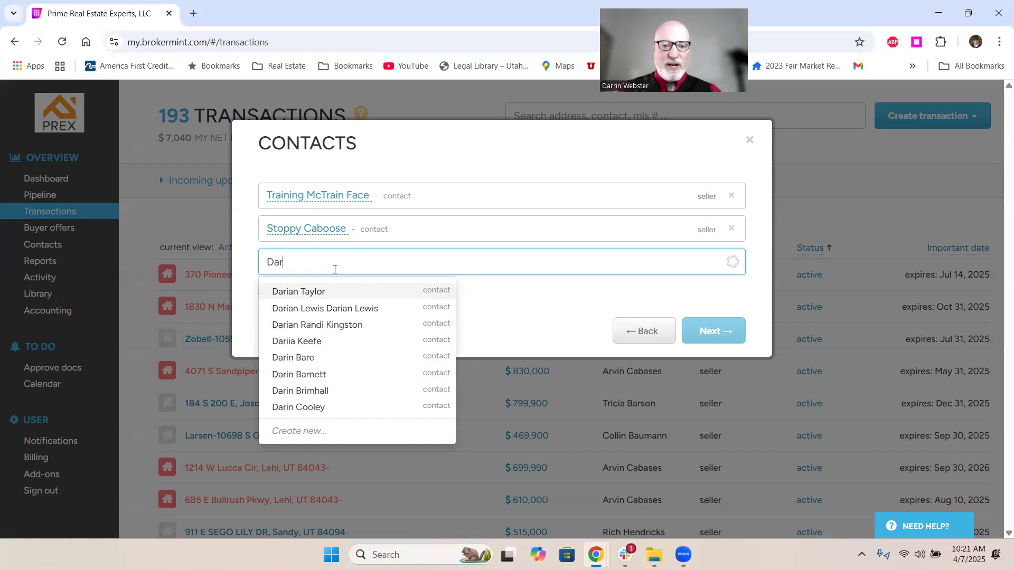
key("BackSpace")
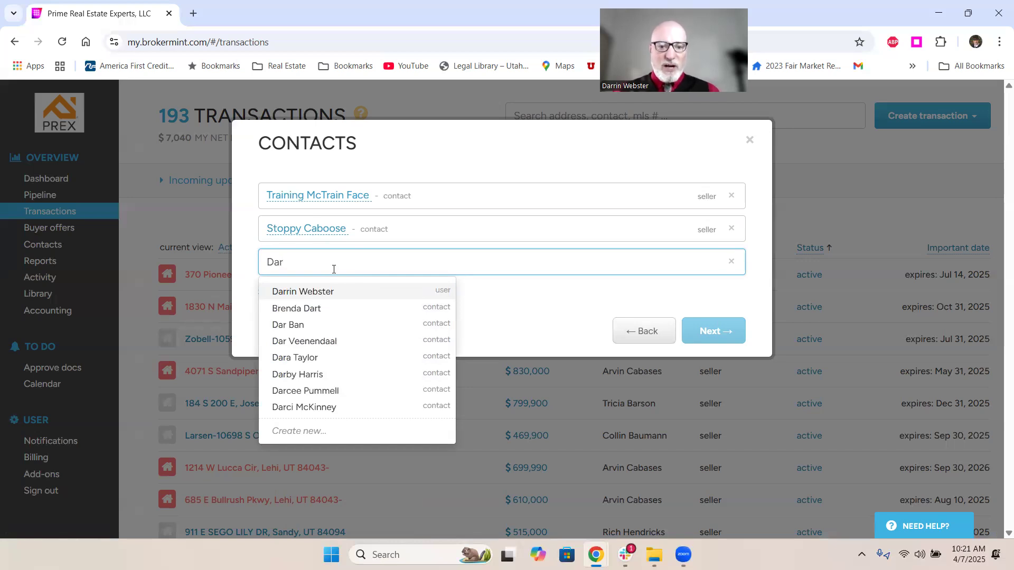
left_click(393, 291)
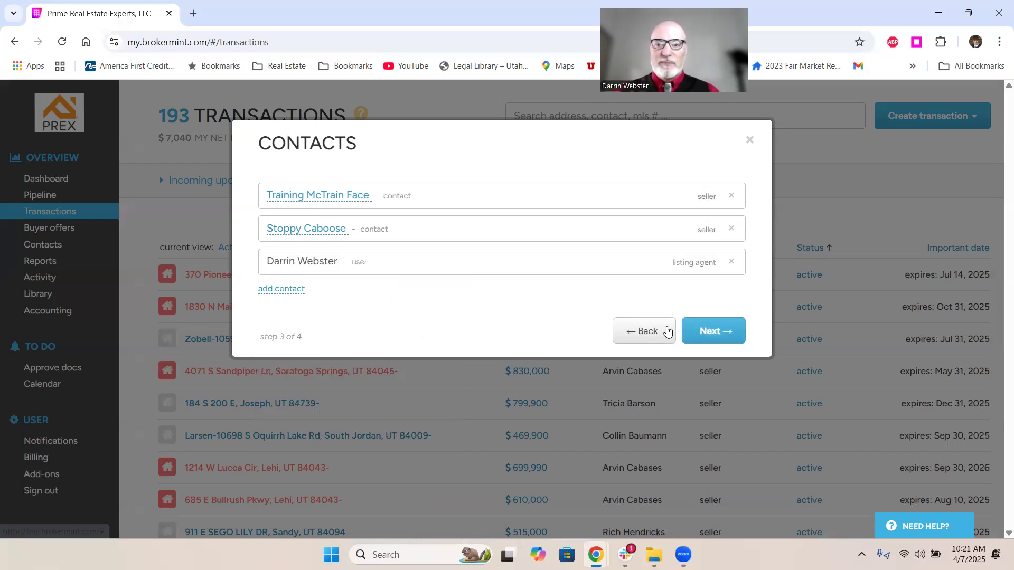
left_click(710, 329)
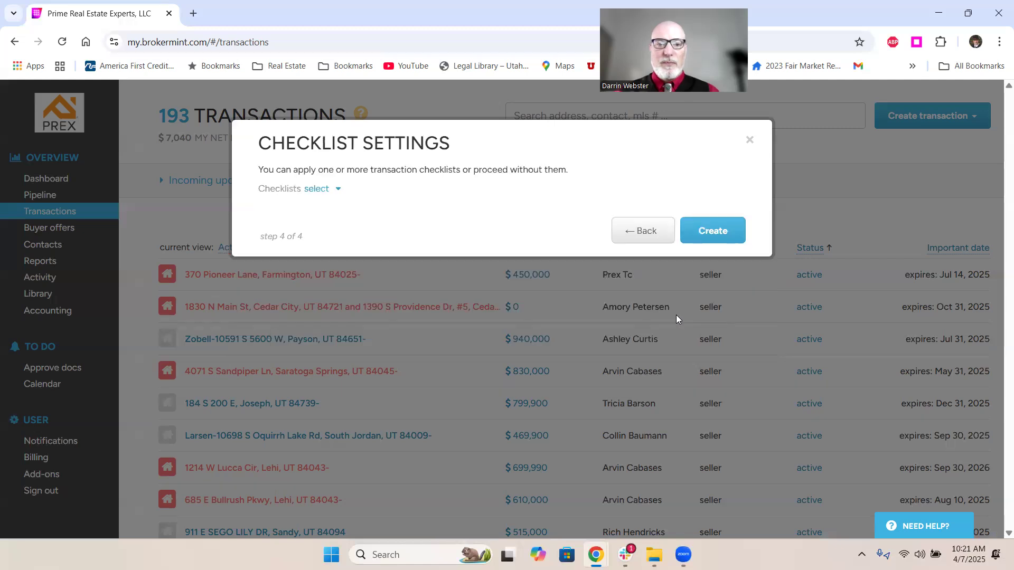
Step: Apply the PREX Listing Prep checklist to the new transaction
left_click(325, 192)
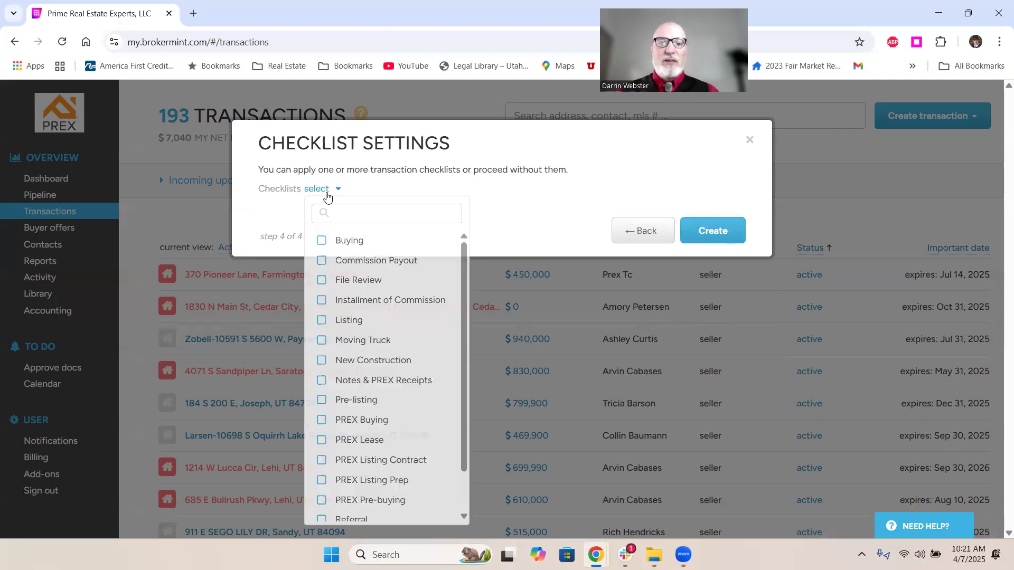
left_click(319, 480)
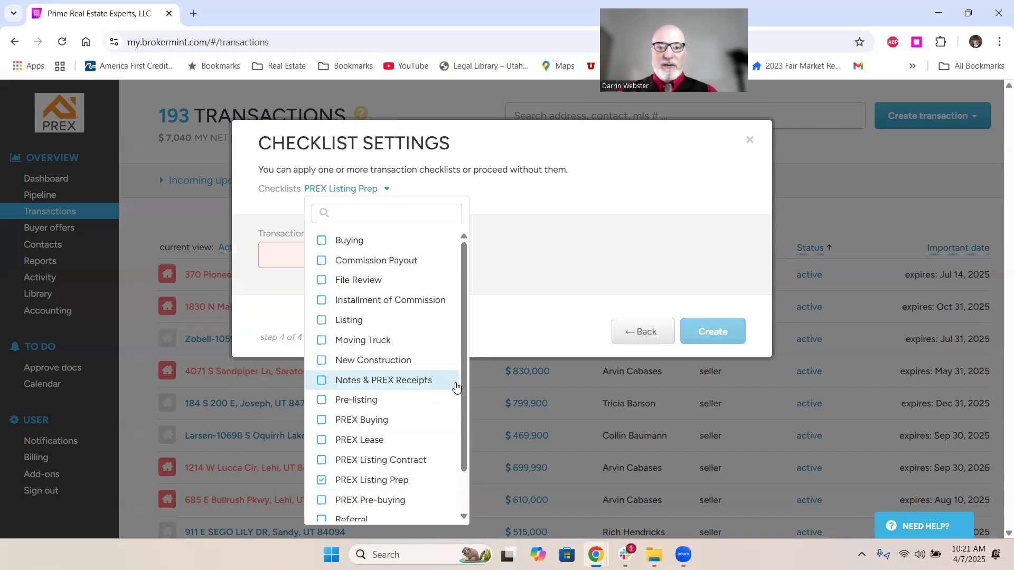
left_click(561, 272)
Step: Assign the existing transaction coordinator's user account, not the contact entry, to the checklist and create the transaction
left_click(355, 260)
type("Marc Bes")
key("BackSpace")
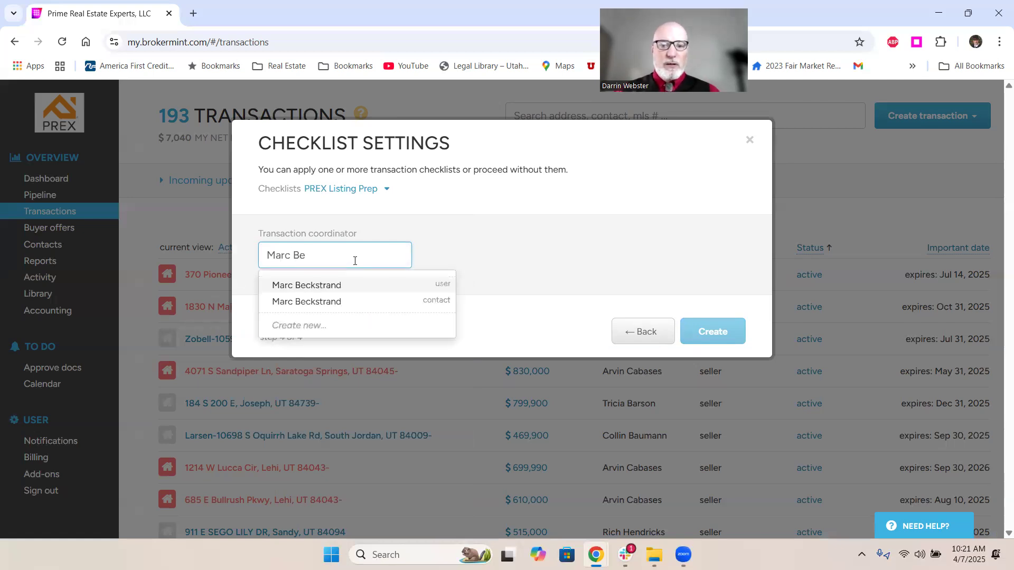
left_click(348, 289)
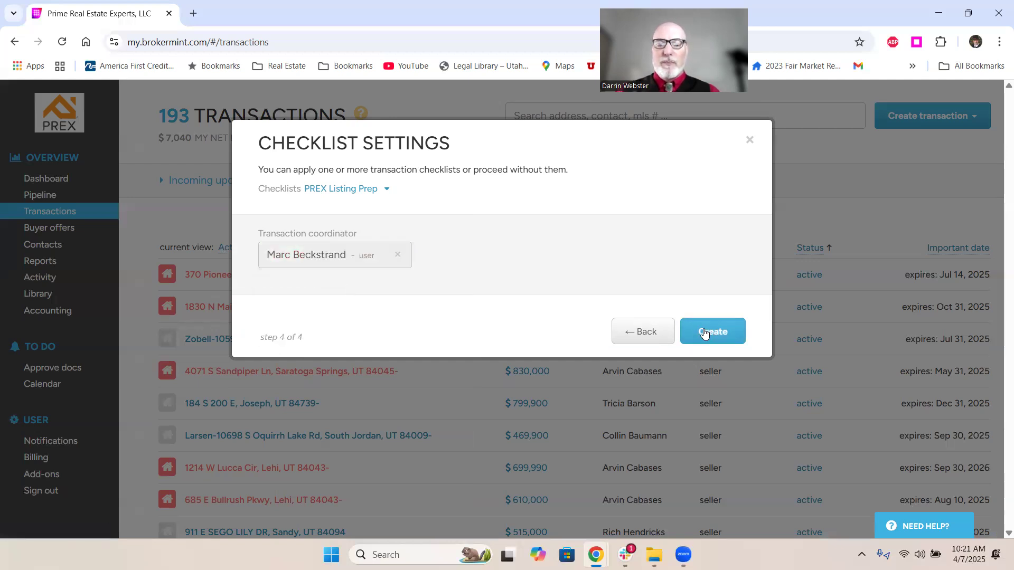
left_click(704, 332)
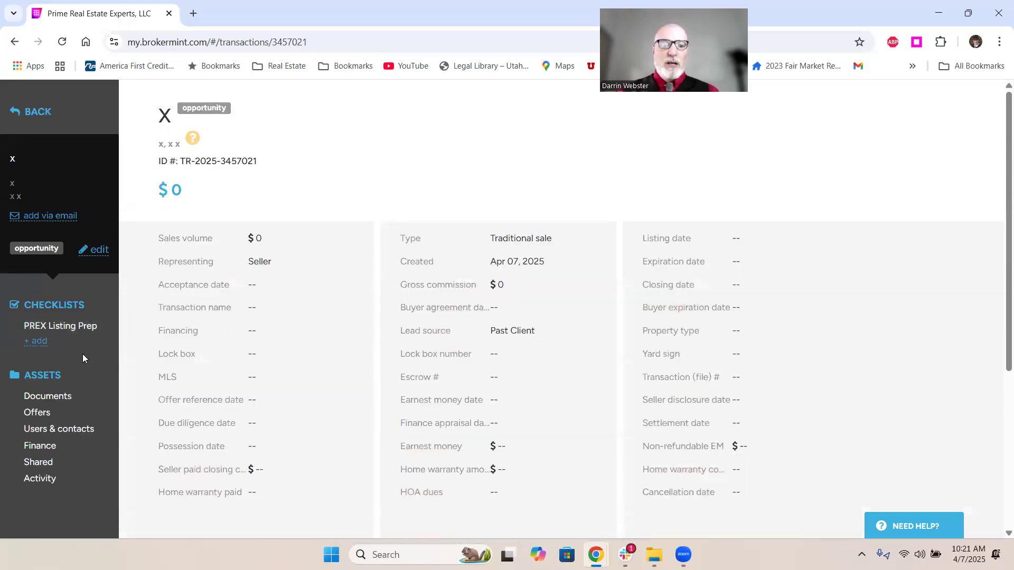
Step: Open the forms package for Required Listing Documents in the transaction's documents and remove Addendum to Exclusive Right to Sell Listing Agreement.pdf
scroll(42, 359, "down", 1)
scroll(42, 359, "down", 1)
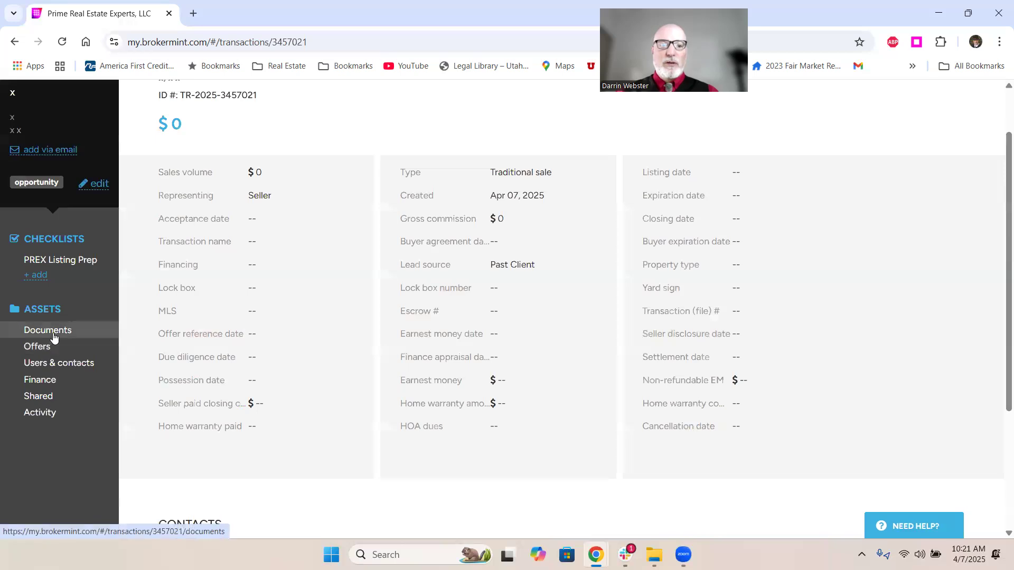
left_click(54, 337)
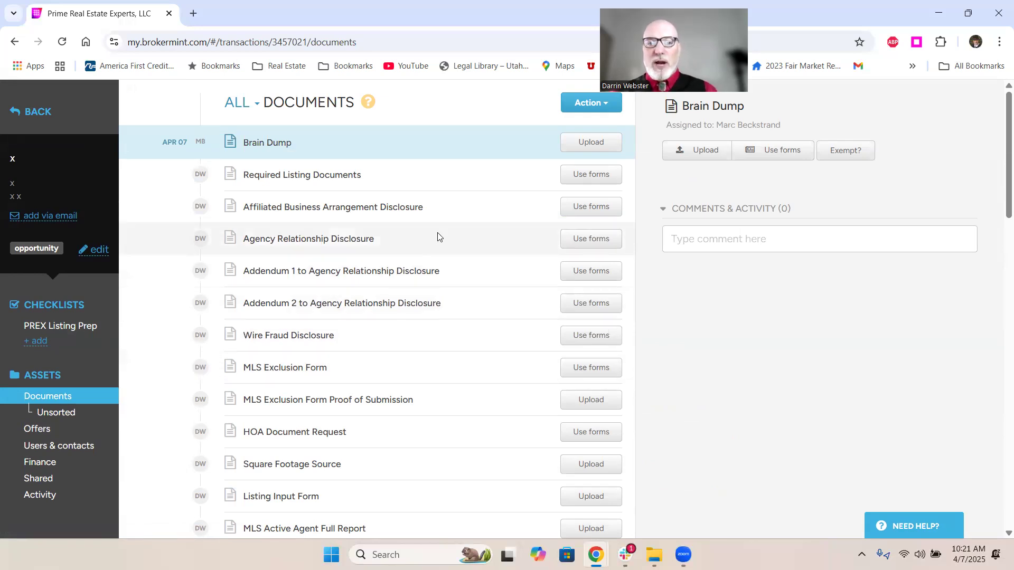
left_click(587, 178)
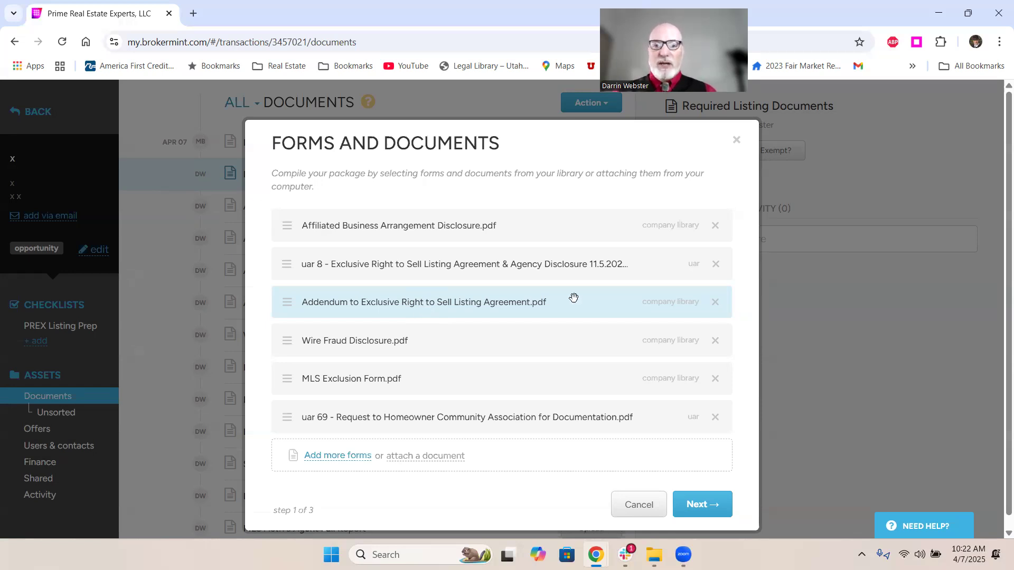
left_click(716, 303)
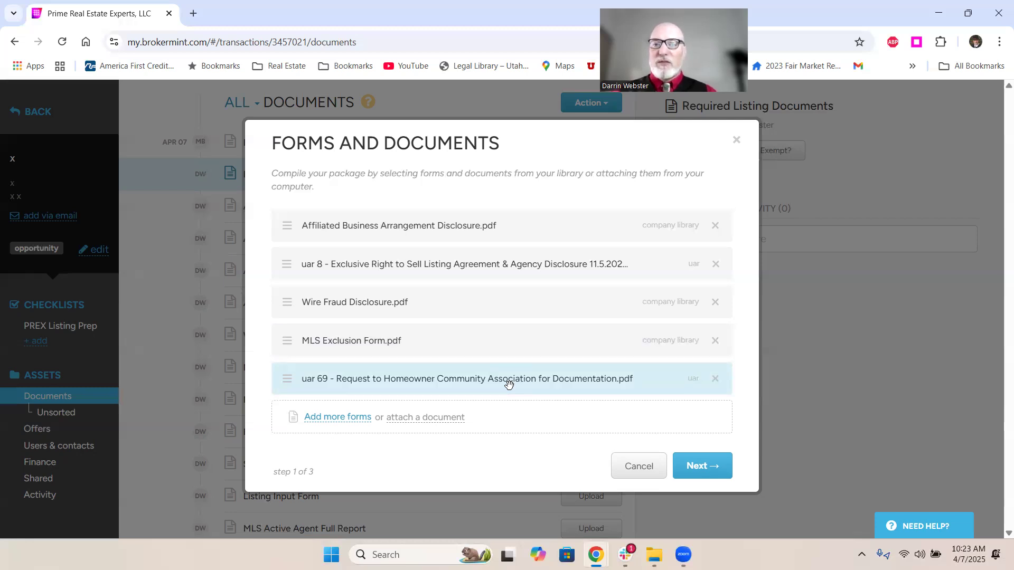
left_click(347, 421)
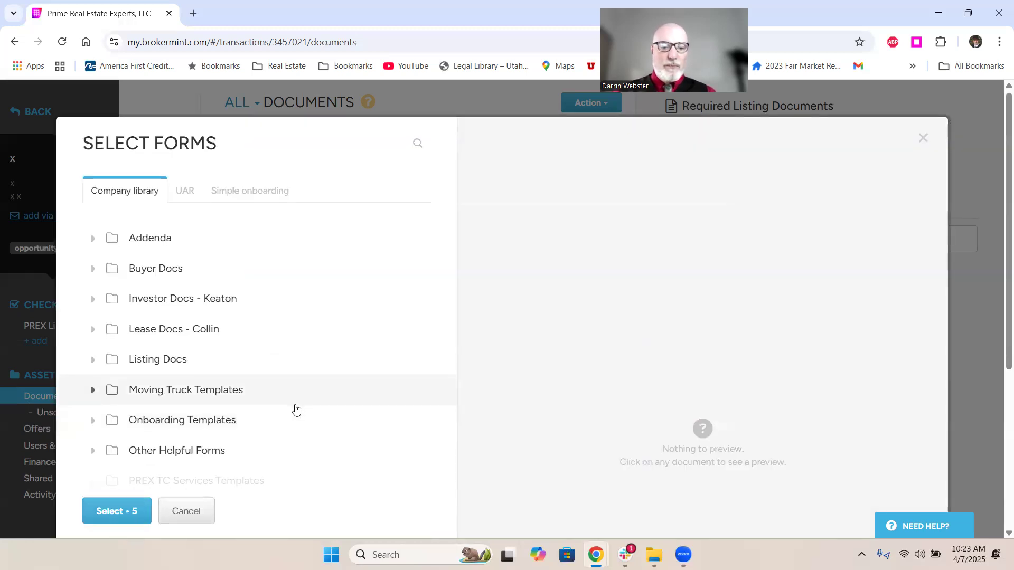
scroll(294, 409, "down", 3)
scroll(169, 303, "up", 3)
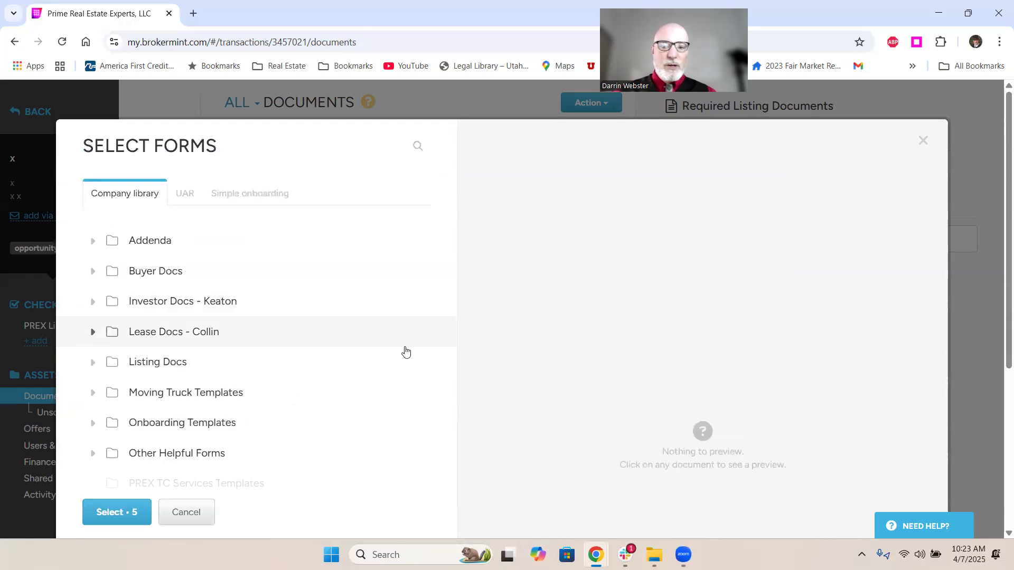
left_click(922, 143)
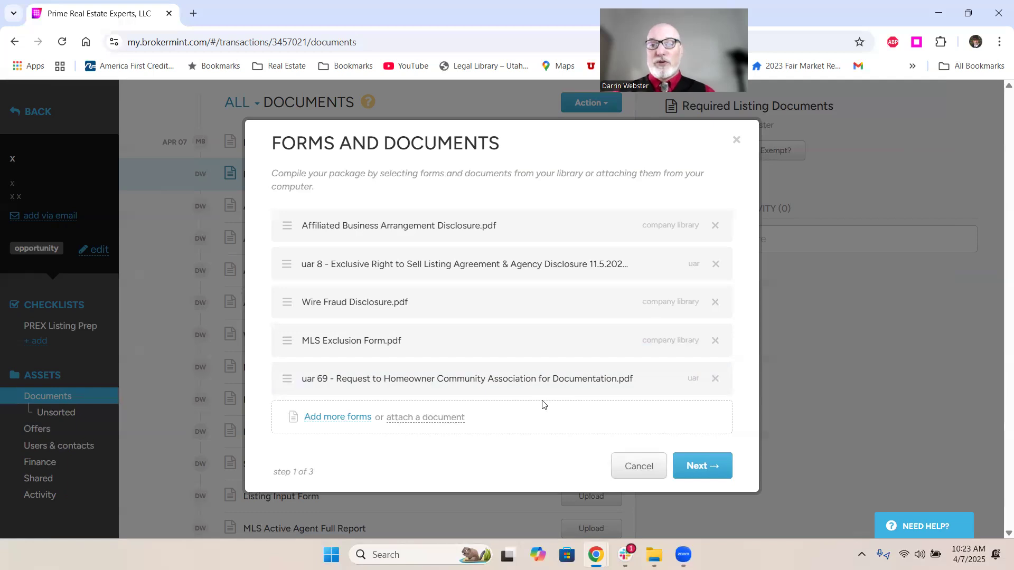
Step: Remove the empty Seller #3 and Seller #4 signers with their fields from the package and continue to the form editor
left_click(698, 466)
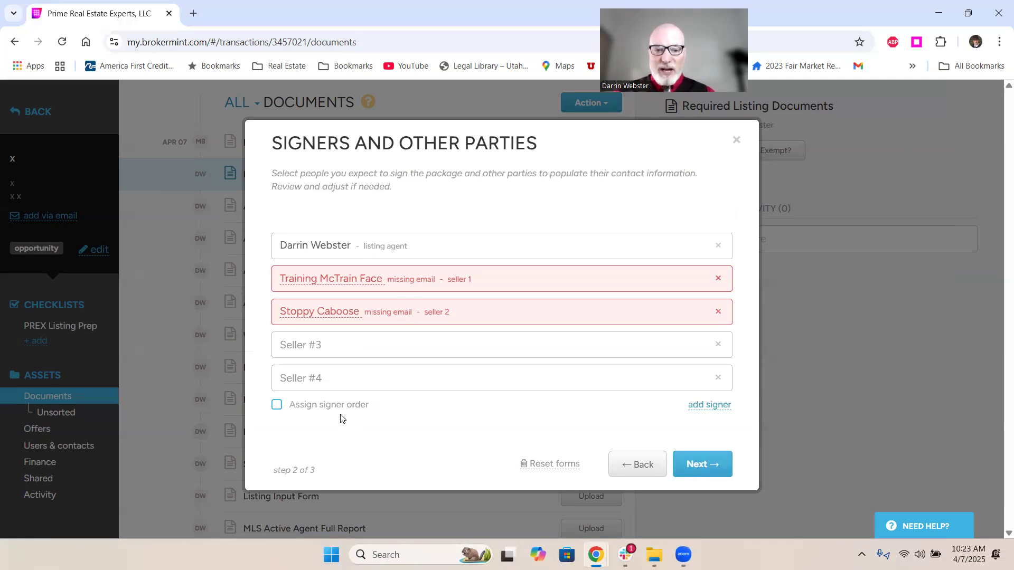
left_click(718, 344)
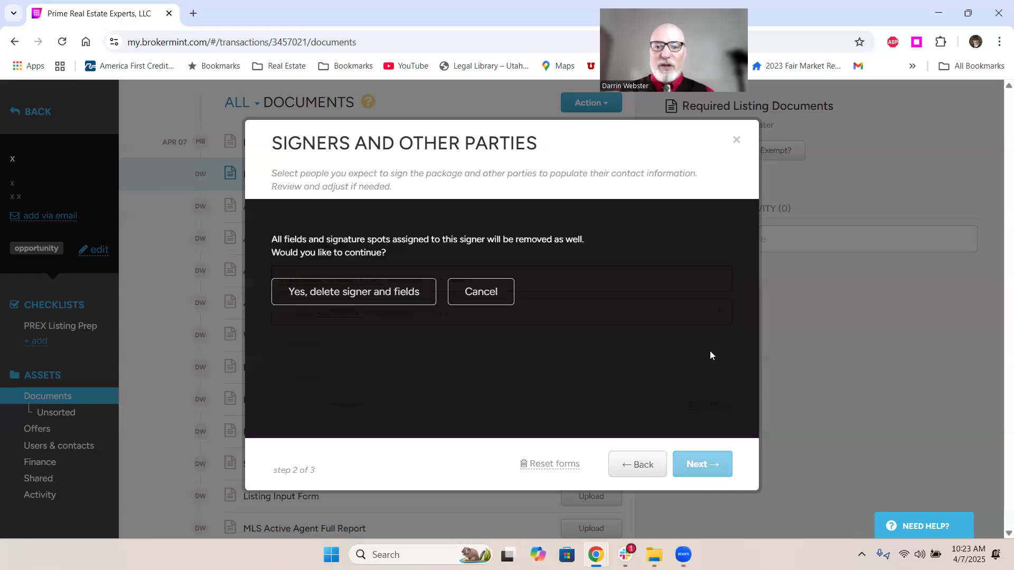
left_click(413, 294)
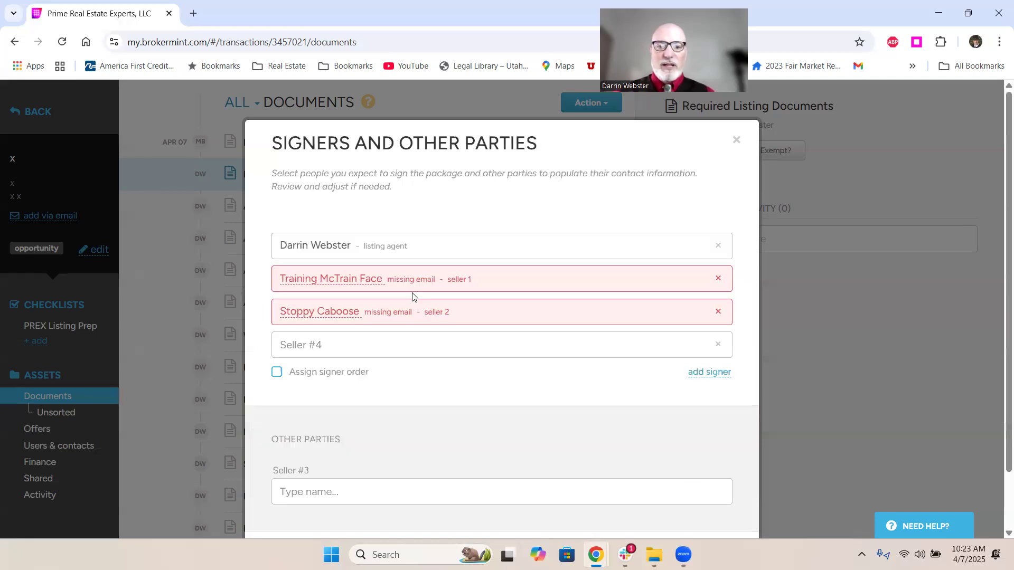
left_click(719, 346)
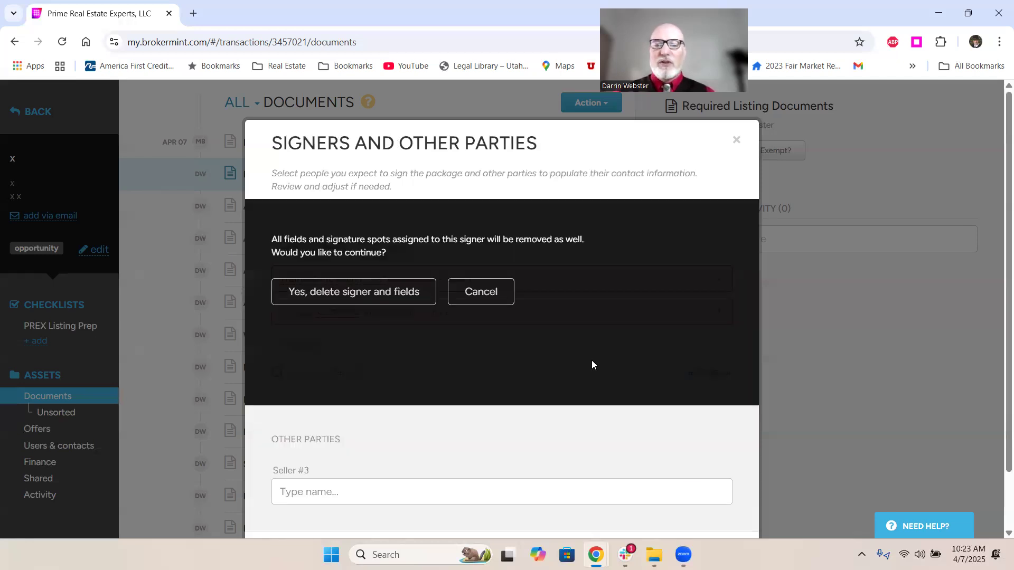
left_click(396, 299)
scroll(398, 348, "down", 1)
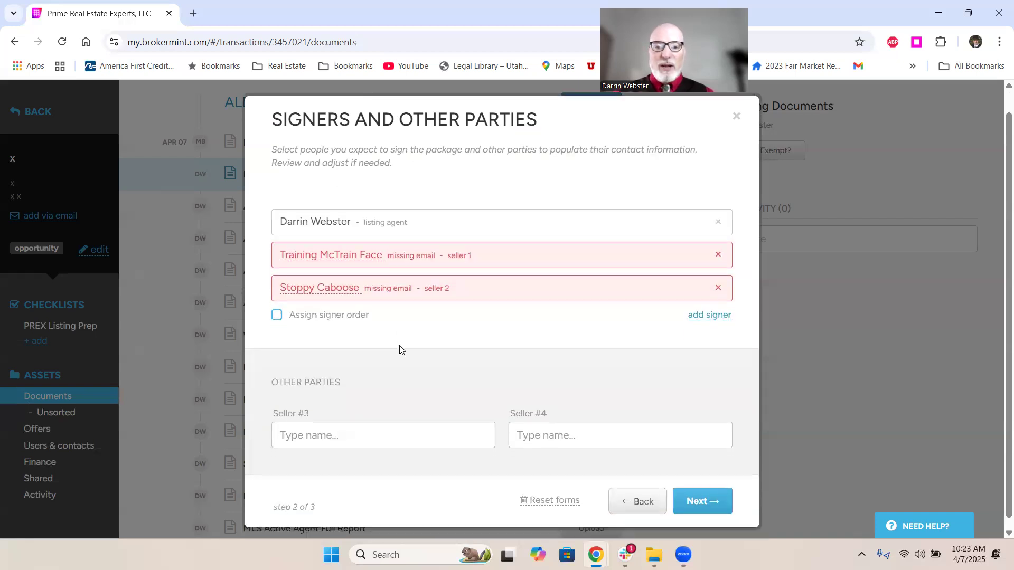
left_click(705, 489)
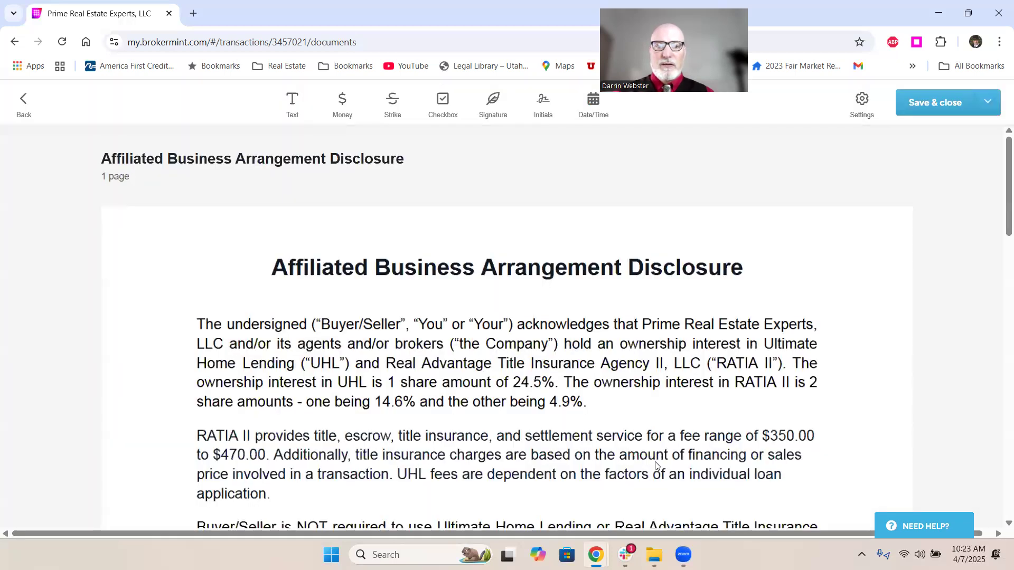
Step: Examine the Affiliated Business Arrangement Disclosure, including where both sellers' initials and signature fields are placed
scroll(655, 464, "down", 5)
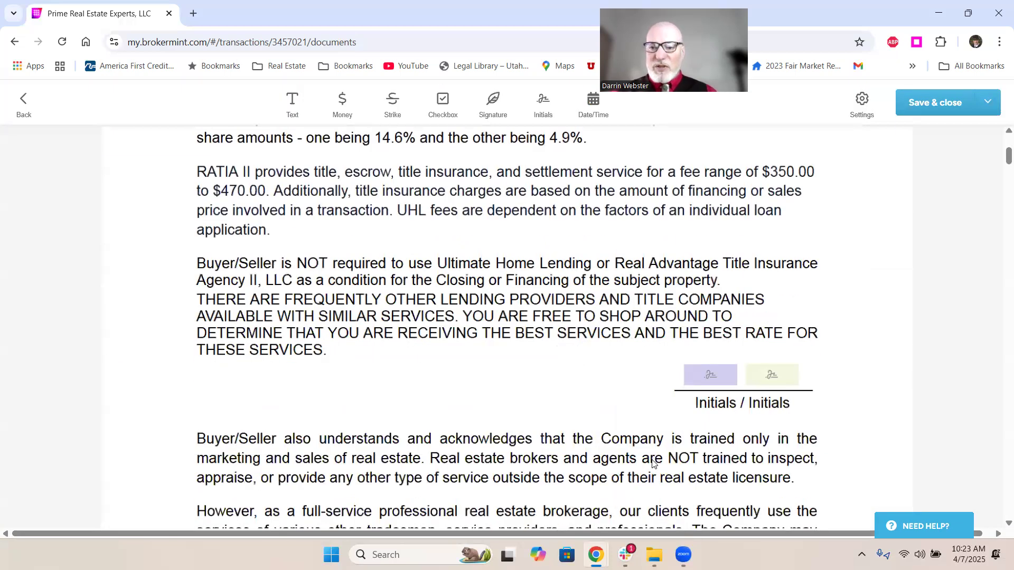
scroll(653, 462, "down", 1)
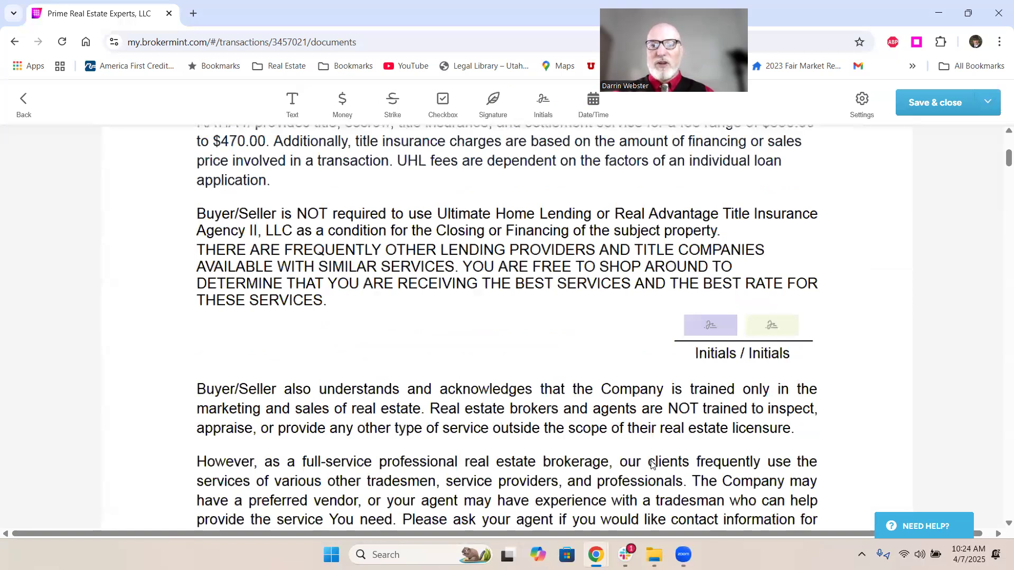
scroll(652, 464, "up", 5)
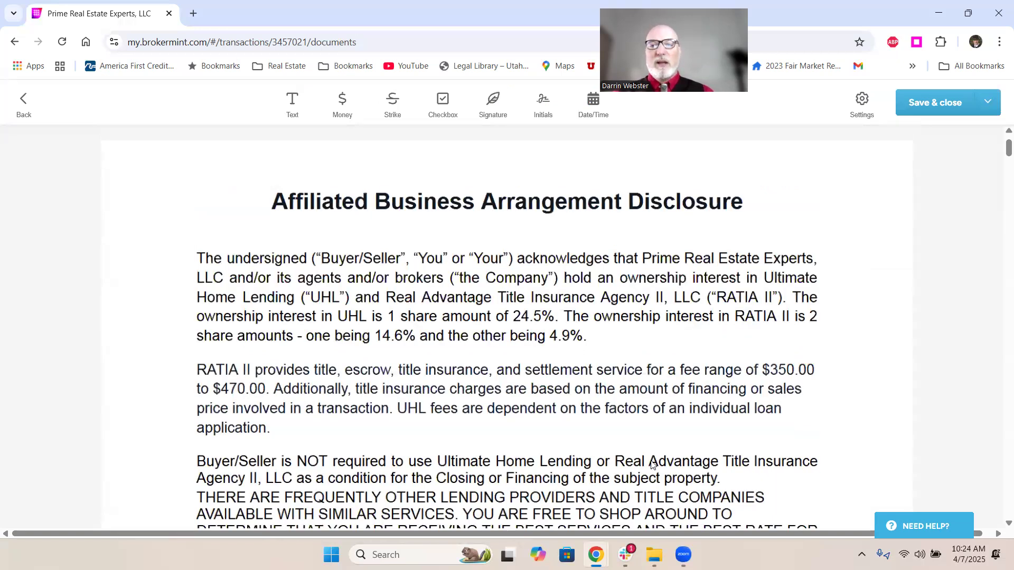
scroll(653, 465, "down", 7)
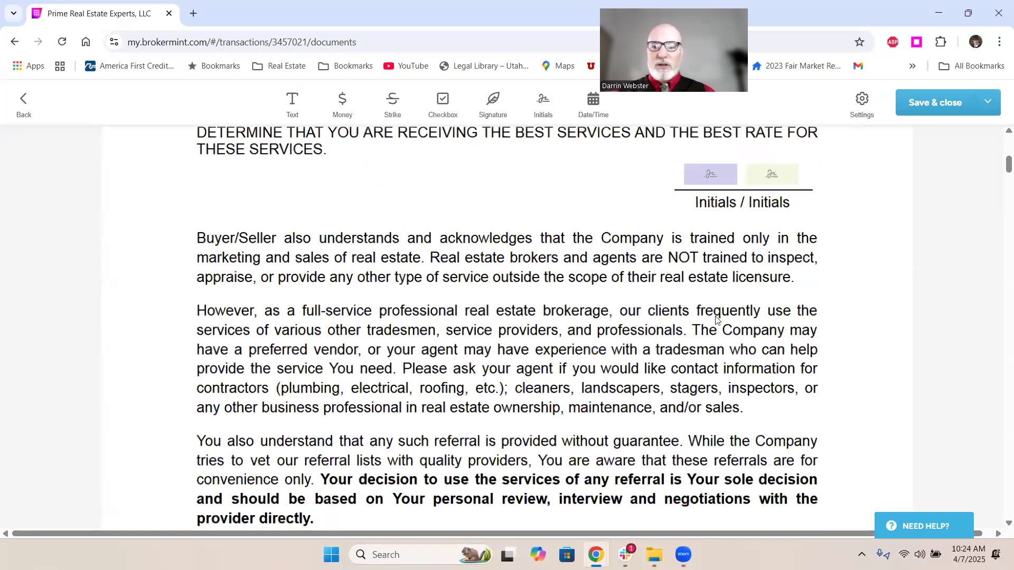
scroll(549, 365, "down", 7)
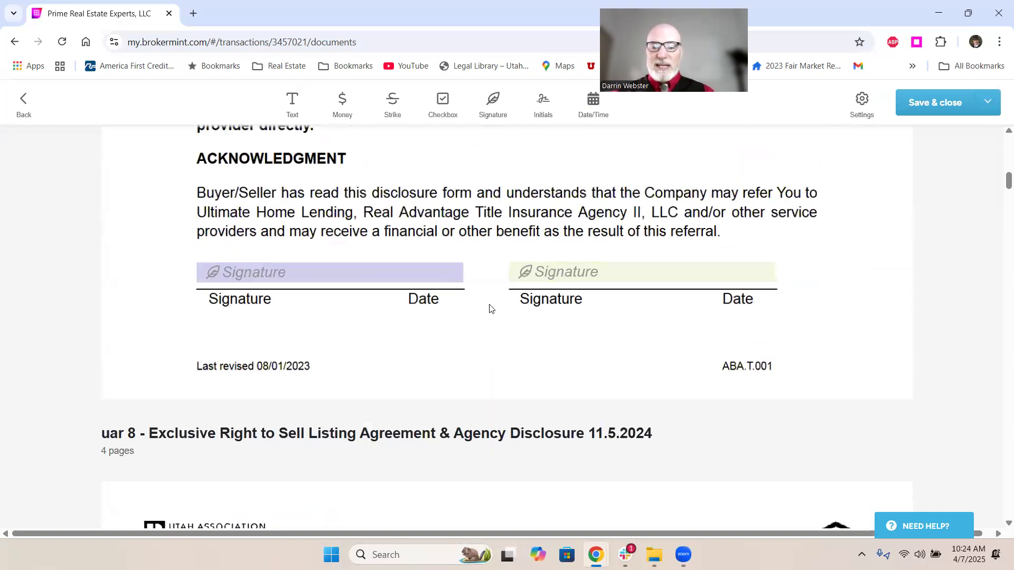
scroll(539, 344, "up", 5)
scroll(631, 334, "up", 3)
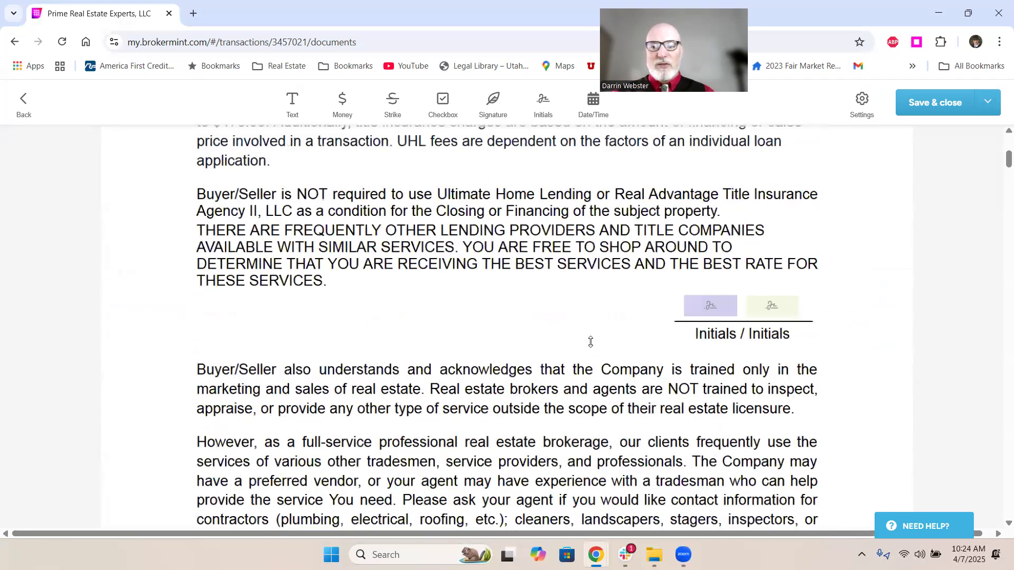
scroll(591, 342, "down", 10)
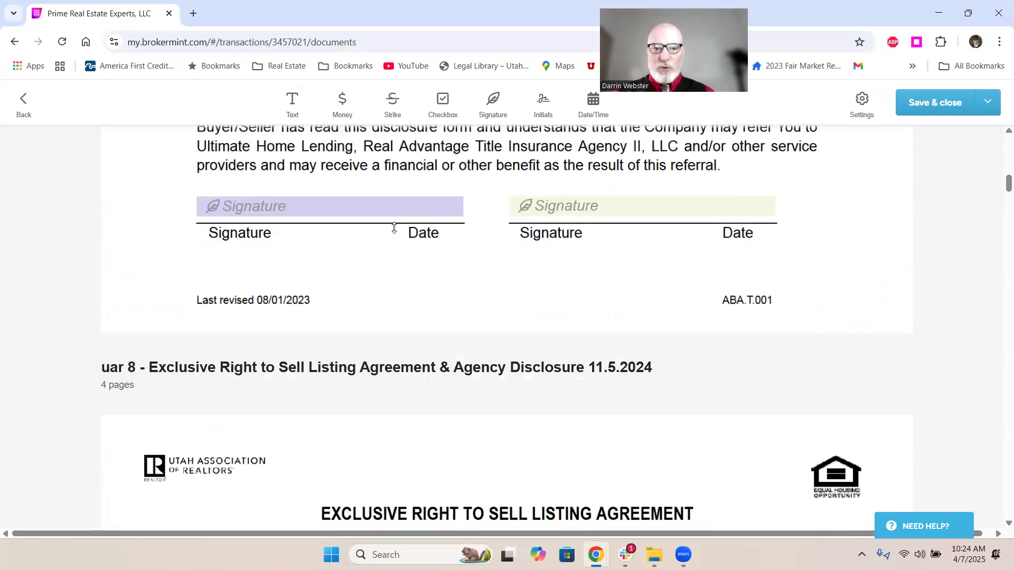
scroll(452, 220, "up", 5)
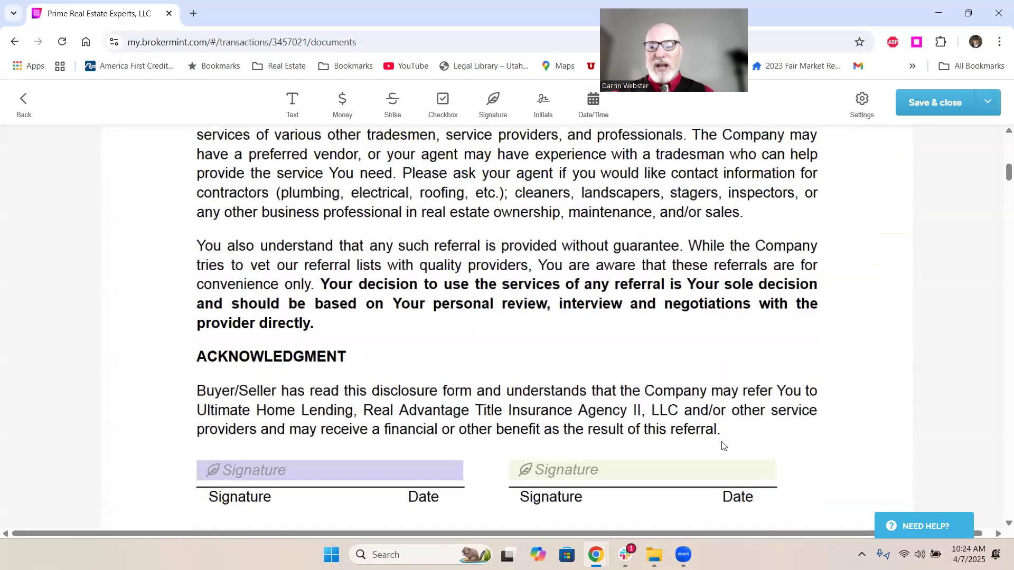
Step: Set the listing period's end date to Aug 31, 2025 in section 1 of the Exclusive Right to Sell Listing Agreement
scroll(429, 354, "down", 5)
scroll(429, 354, "down", 3)
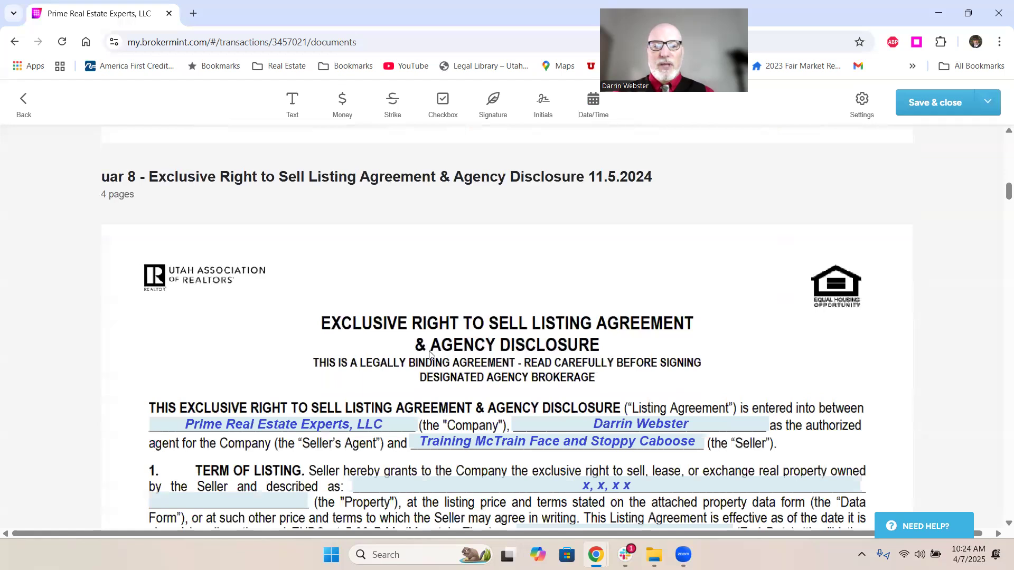
scroll(430, 354, "down", 2)
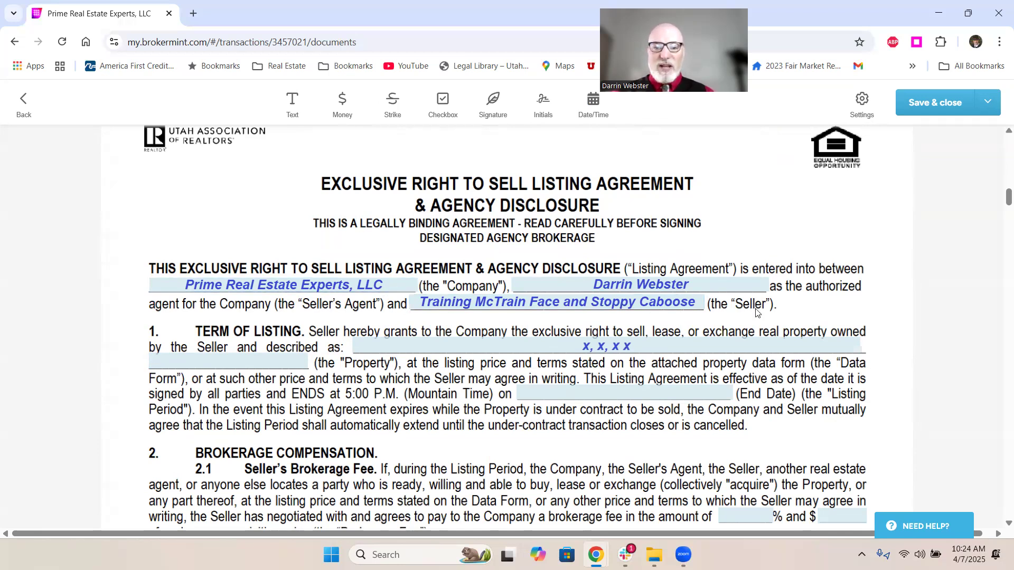
scroll(426, 330, "down", 1)
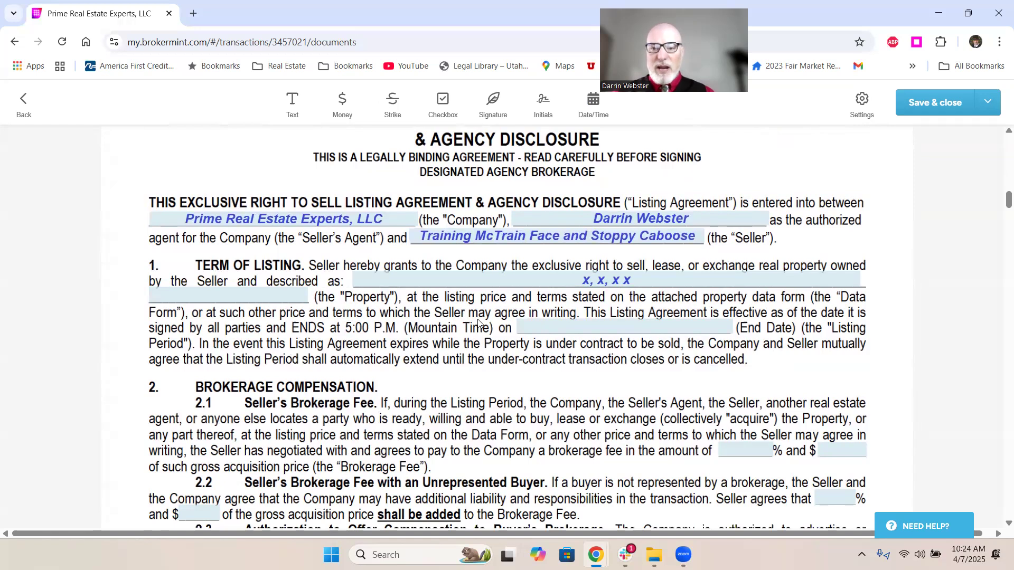
left_click(592, 329)
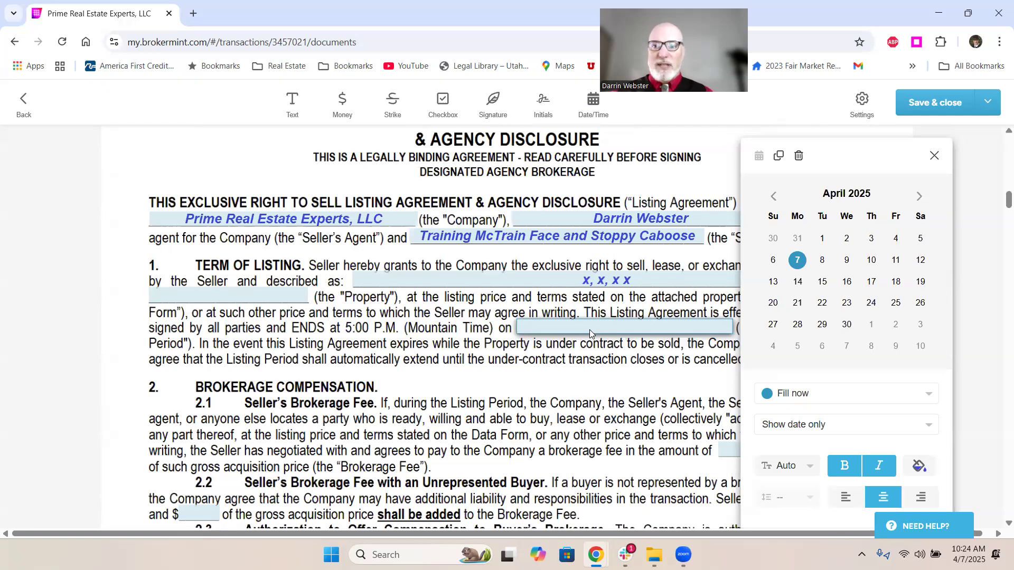
left_click(919, 197)
left_click(919, 197)
left_click(918, 197)
left_click(919, 197)
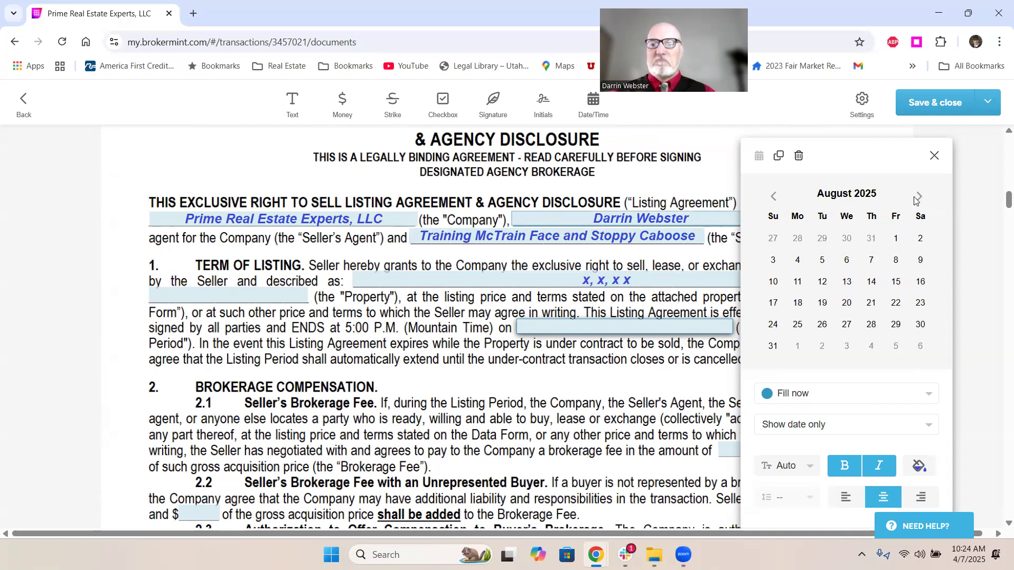
left_click(773, 347)
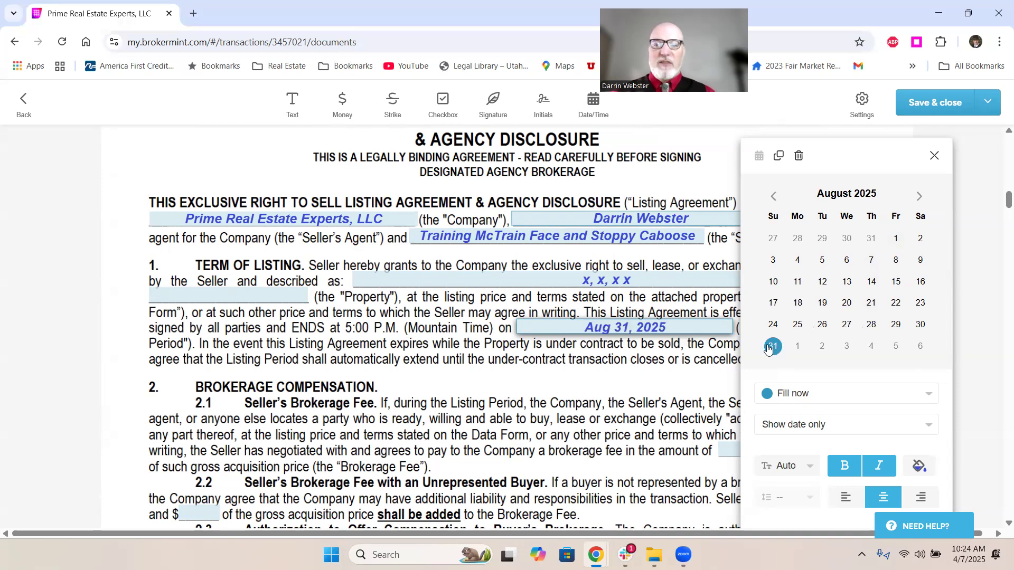
left_click(932, 156)
Step: Set the seller's brokerage fee in section 2.1 of the listing agreement to 3% and $400
scroll(627, 354, "down", 3)
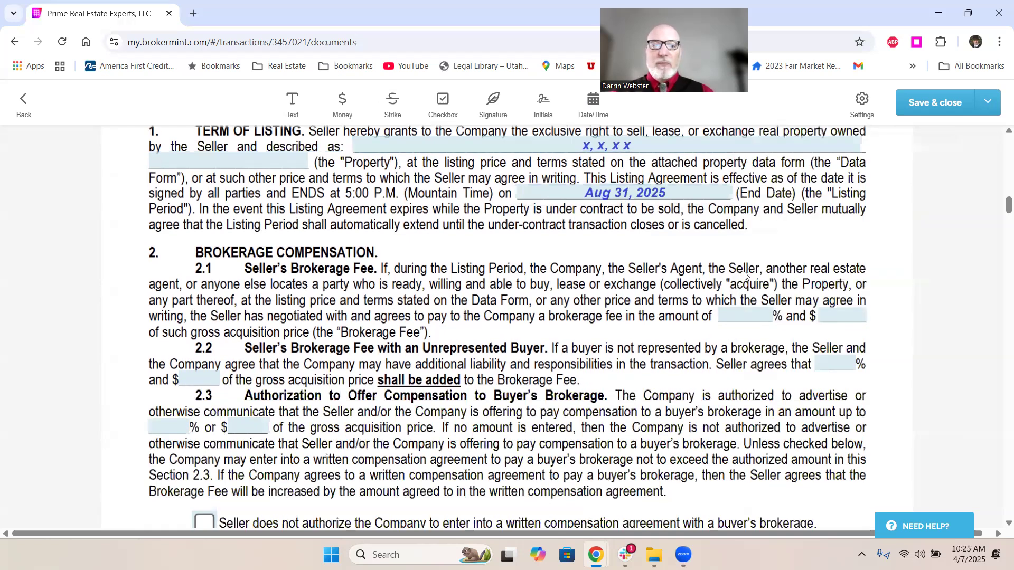
scroll(742, 275, "down", 1)
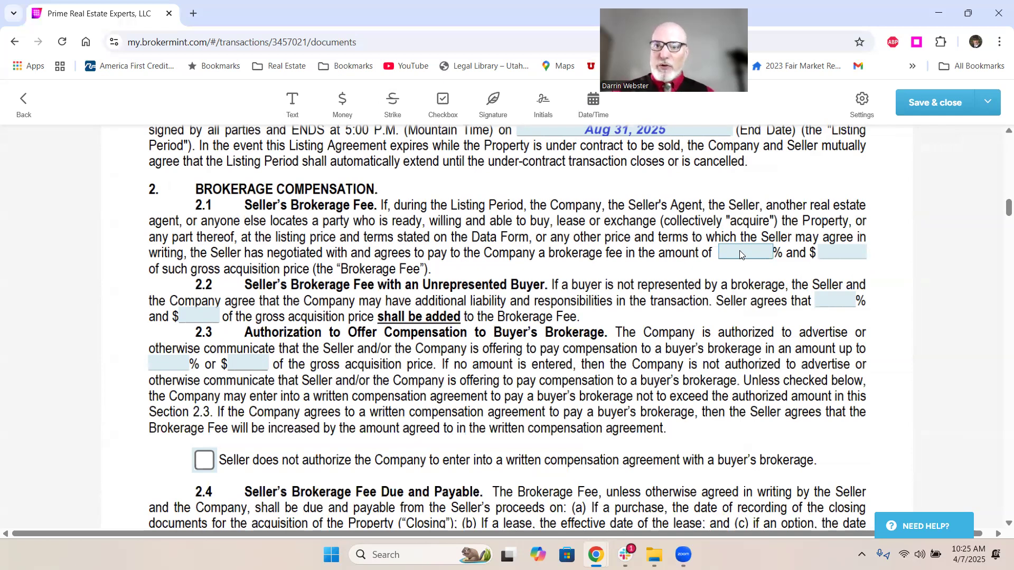
left_click(740, 254)
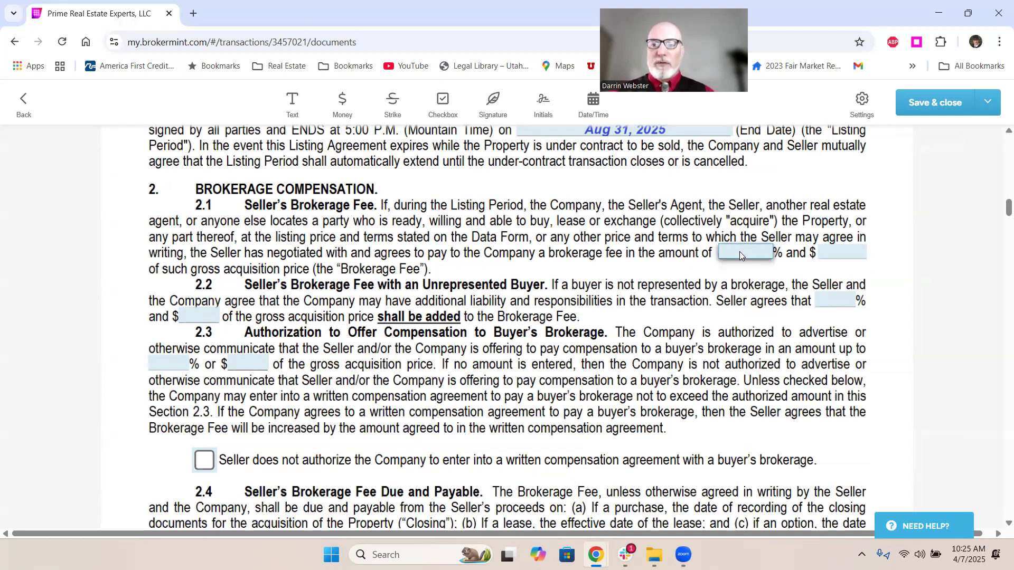
left_click(740, 253)
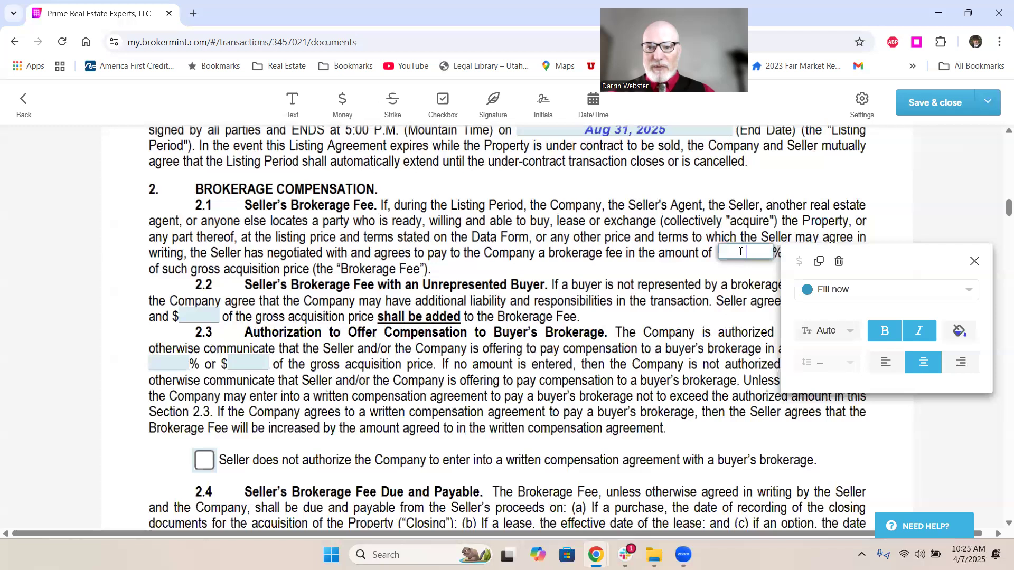
type("3")
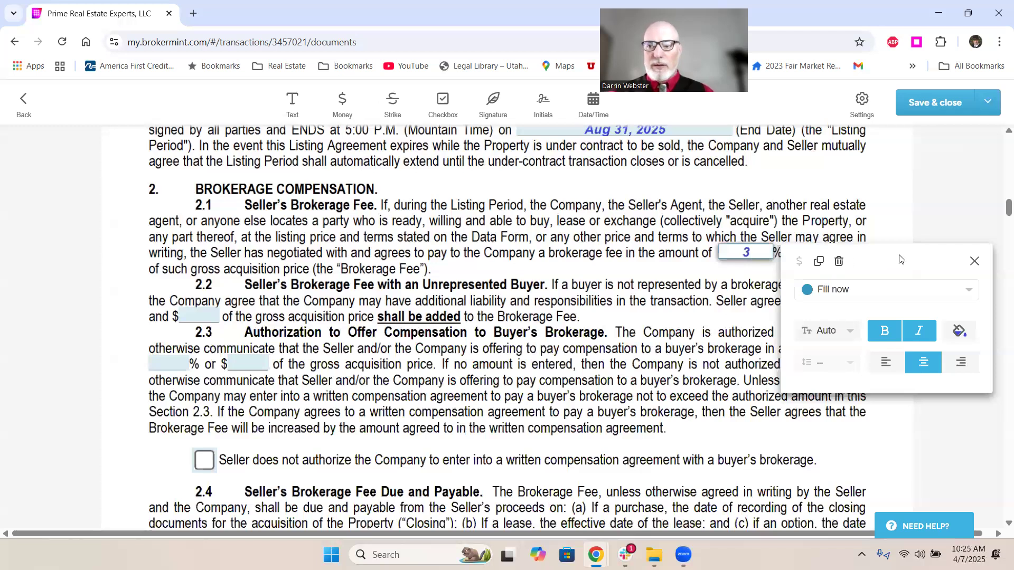
left_click(974, 260)
left_click(840, 254)
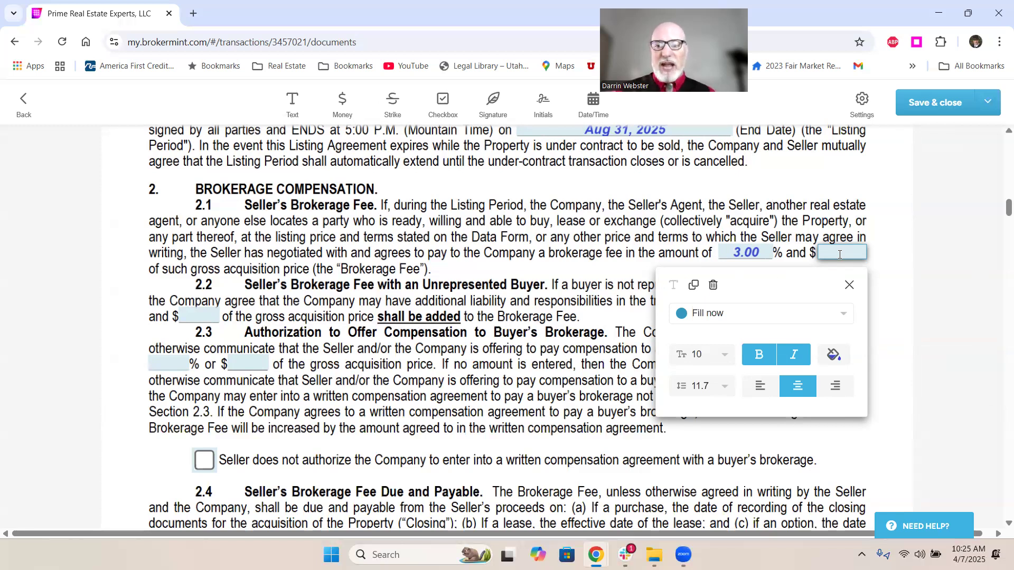
left_click(839, 255)
type("400")
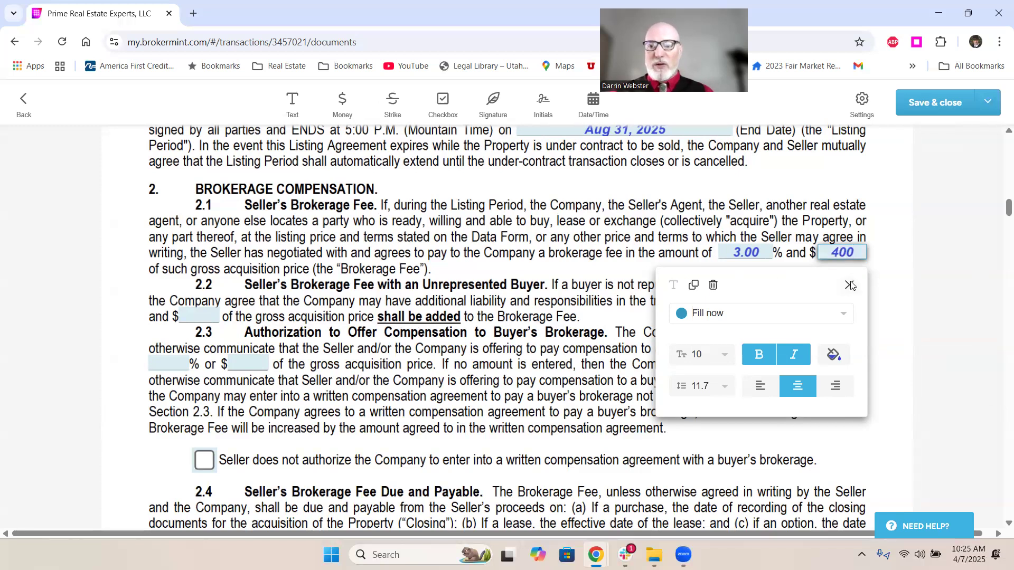
left_click(849, 285)
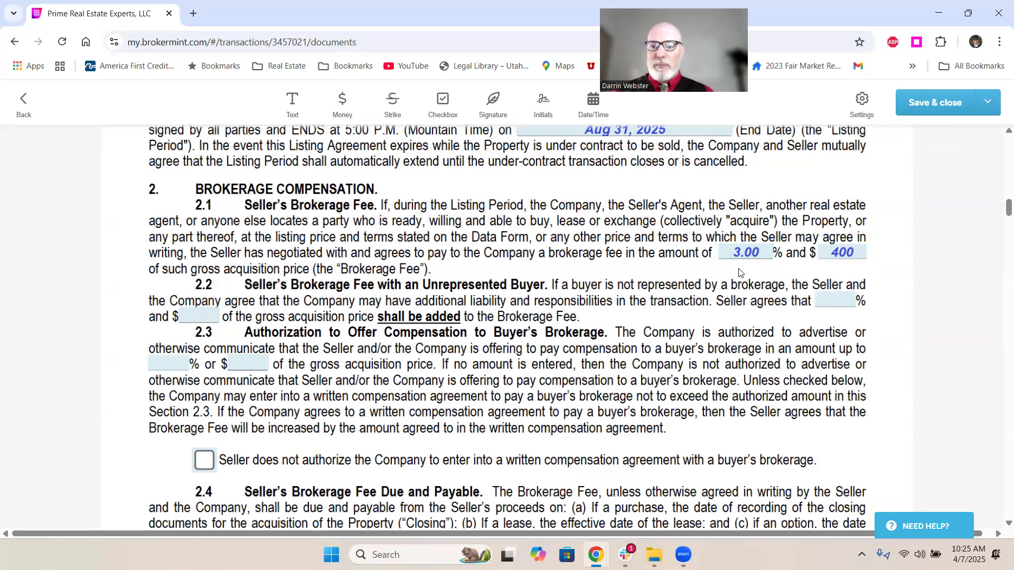
Step: Set the additional brokerage fee for an unrepresented buyer in section 2.2 to 1%
scroll(521, 281, "down", 3)
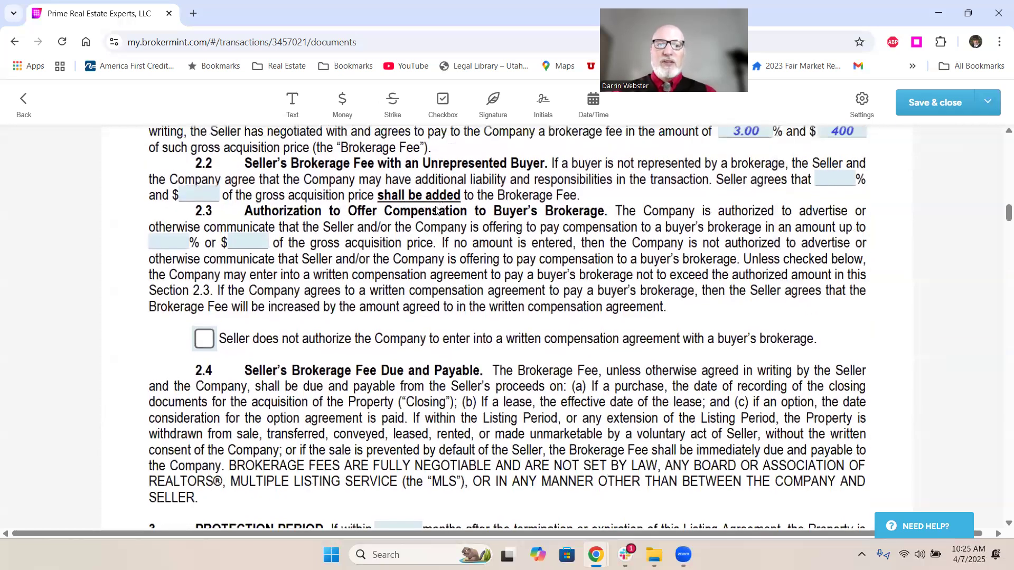
scroll(516, 240, "up", 1)
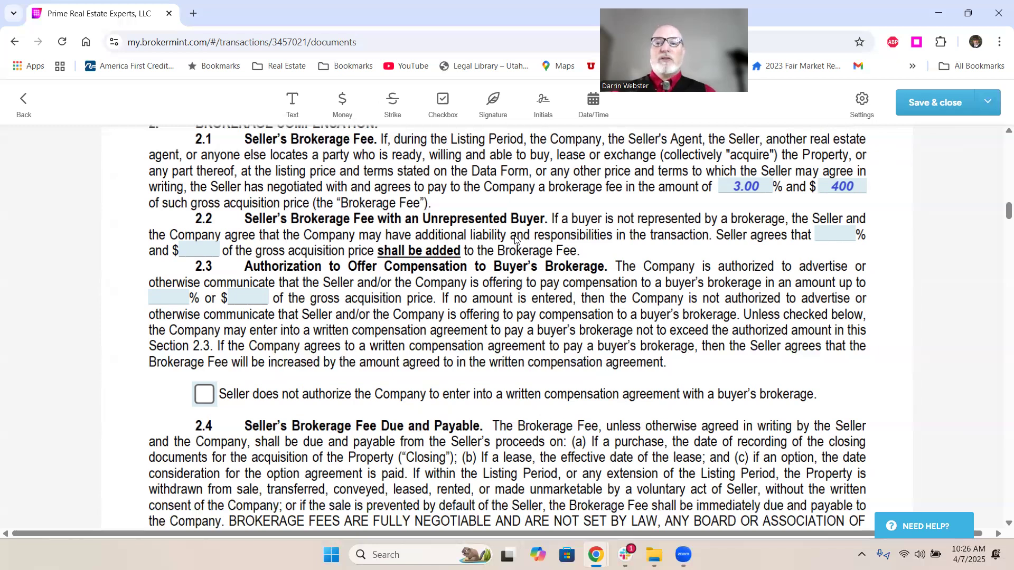
left_click(827, 239)
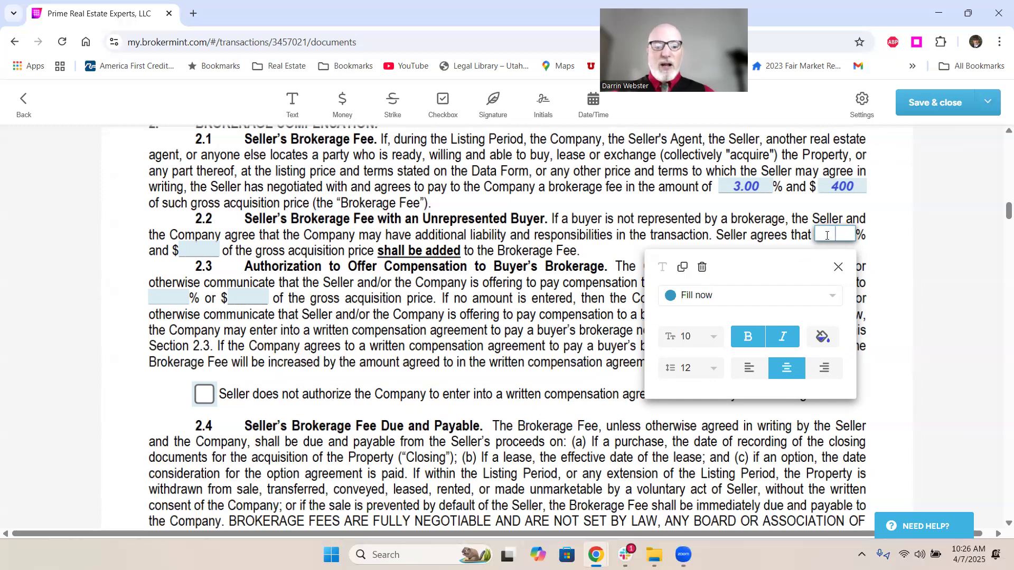
type("1")
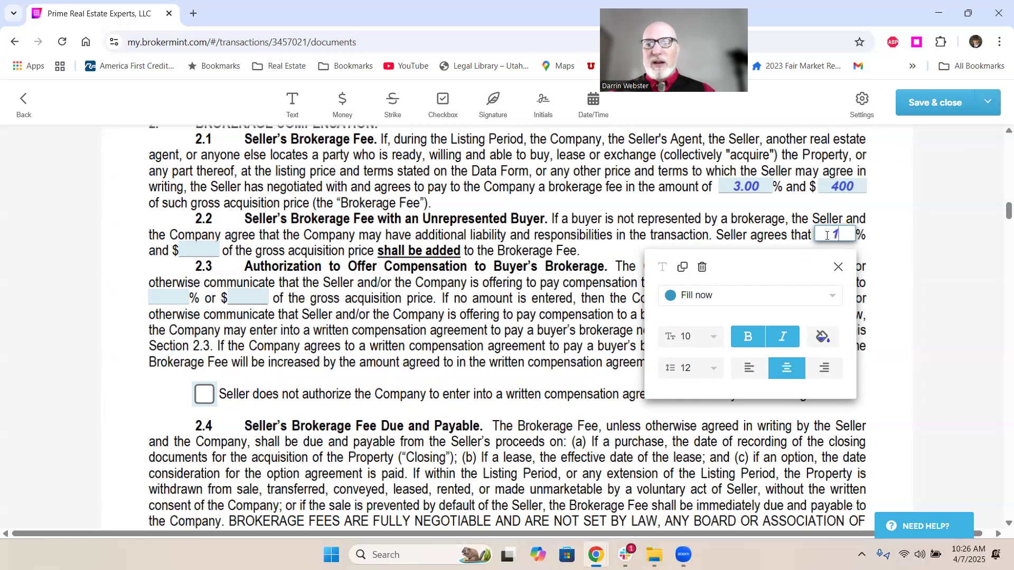
left_click(838, 267)
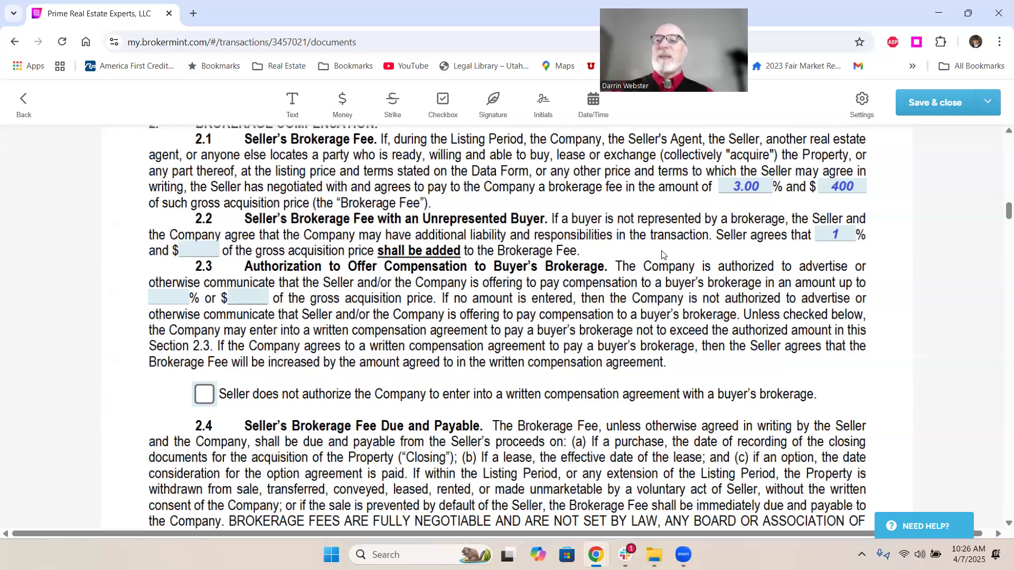
Step: Set the authorized compensation to the buyer's brokerage in section 2.3 to 3%, leaving the dollar amount blank
left_click(169, 295)
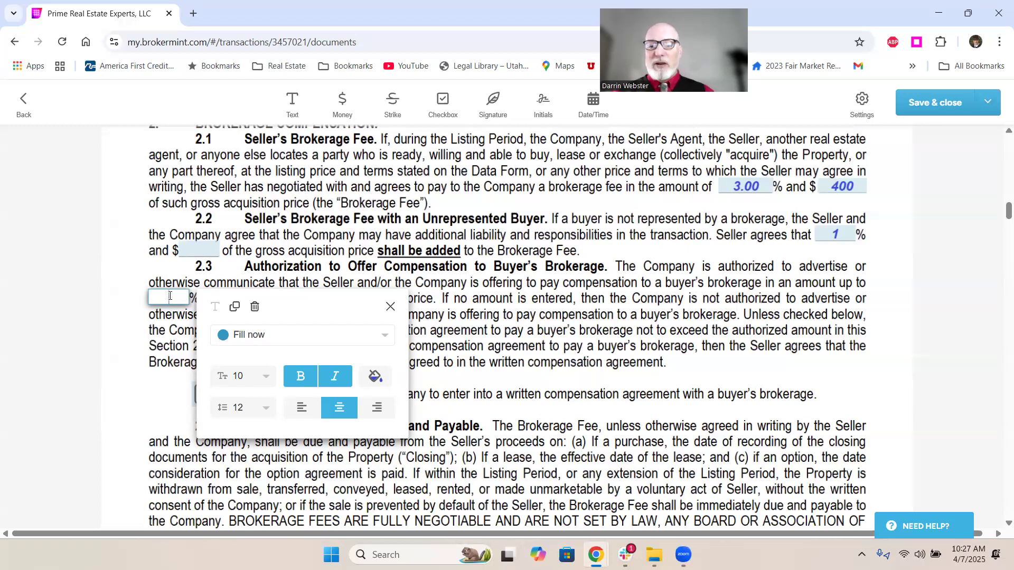
type("3")
left_click(387, 307)
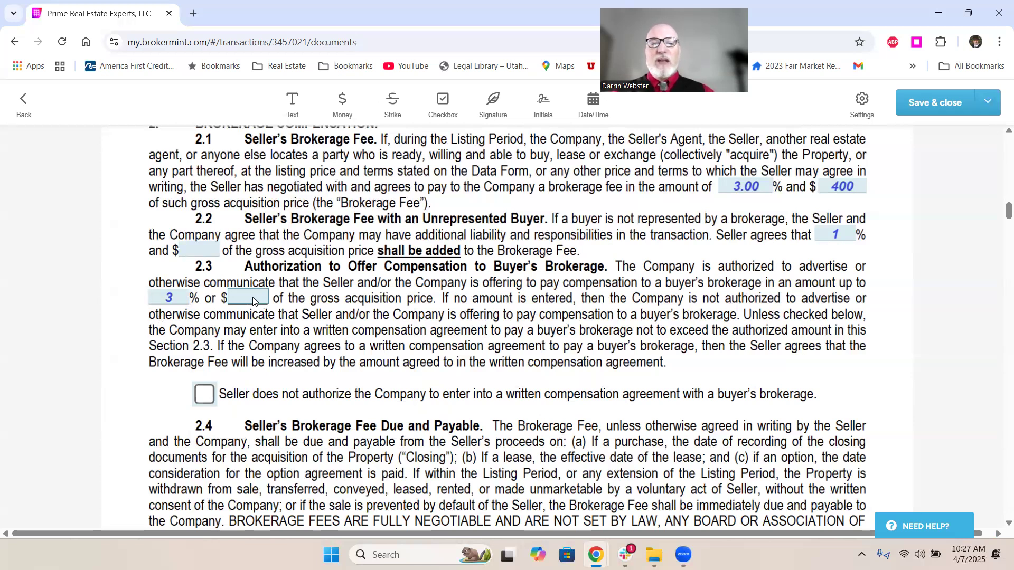
left_click(252, 298)
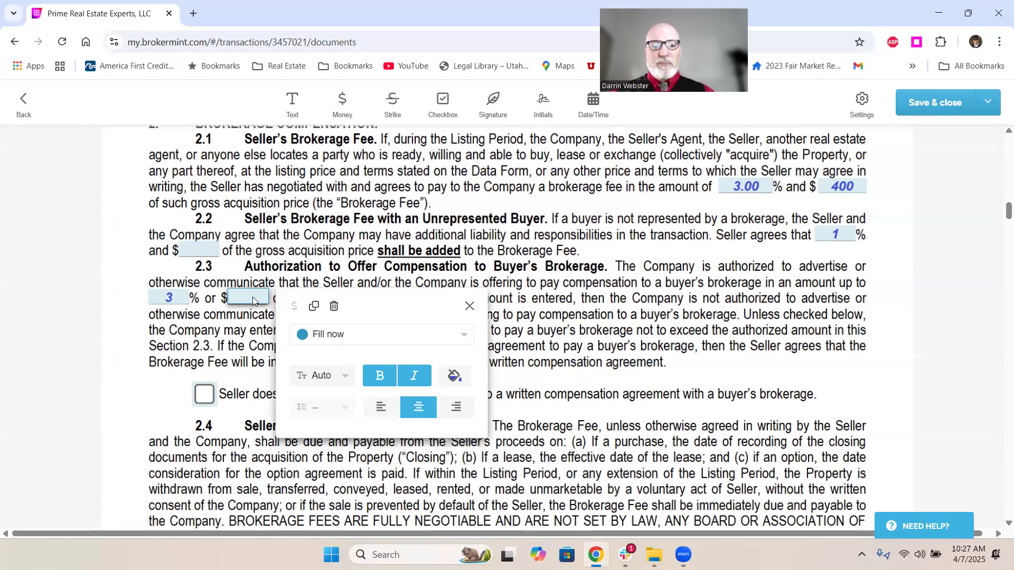
left_click(469, 307)
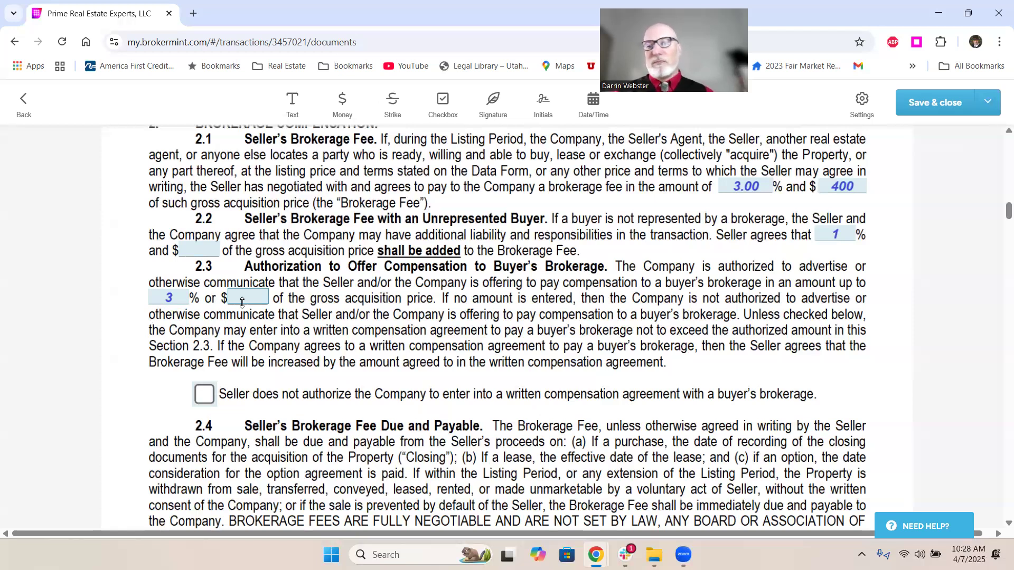
Step: Set the protection period in section 3 to 3 months
scroll(242, 303, "down", 2)
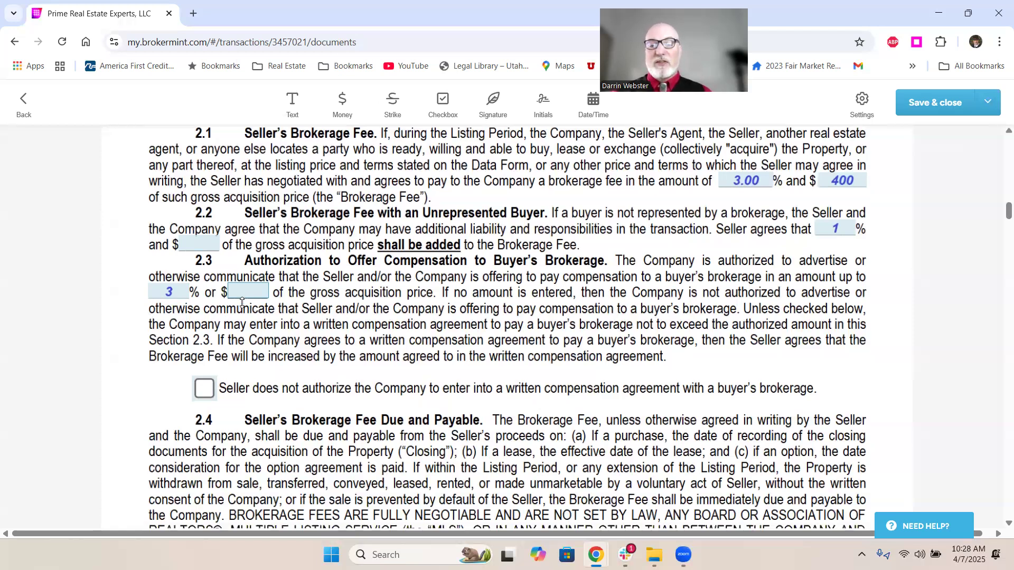
scroll(293, 280, "down", 1)
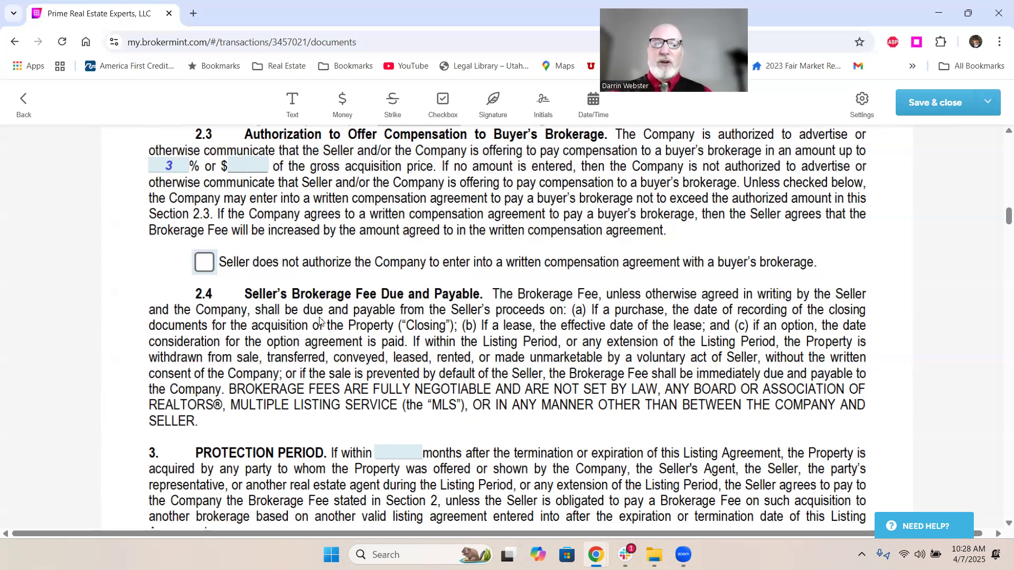
scroll(320, 321, "down", 5)
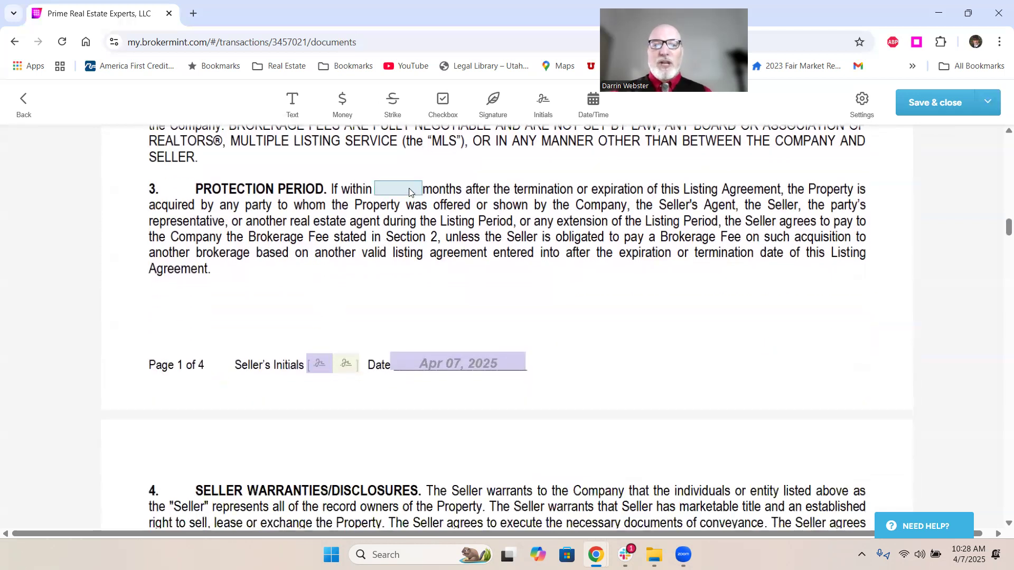
left_click(407, 190)
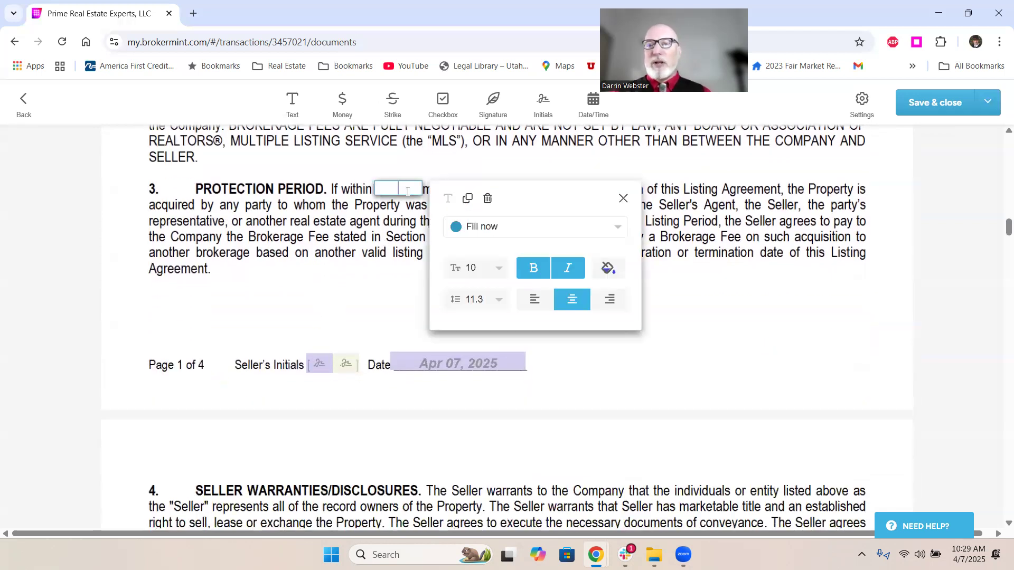
type("3")
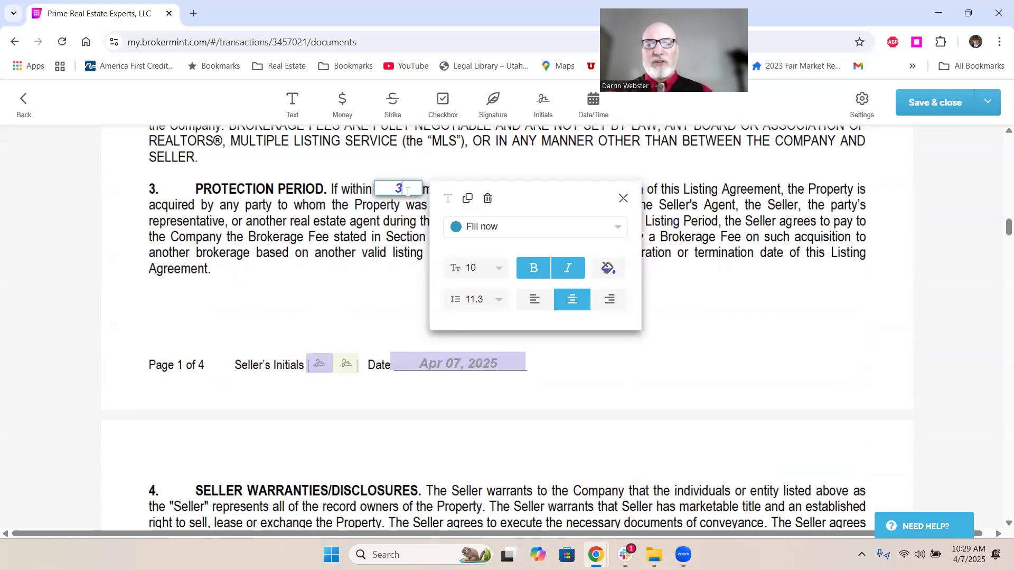
left_click(623, 199)
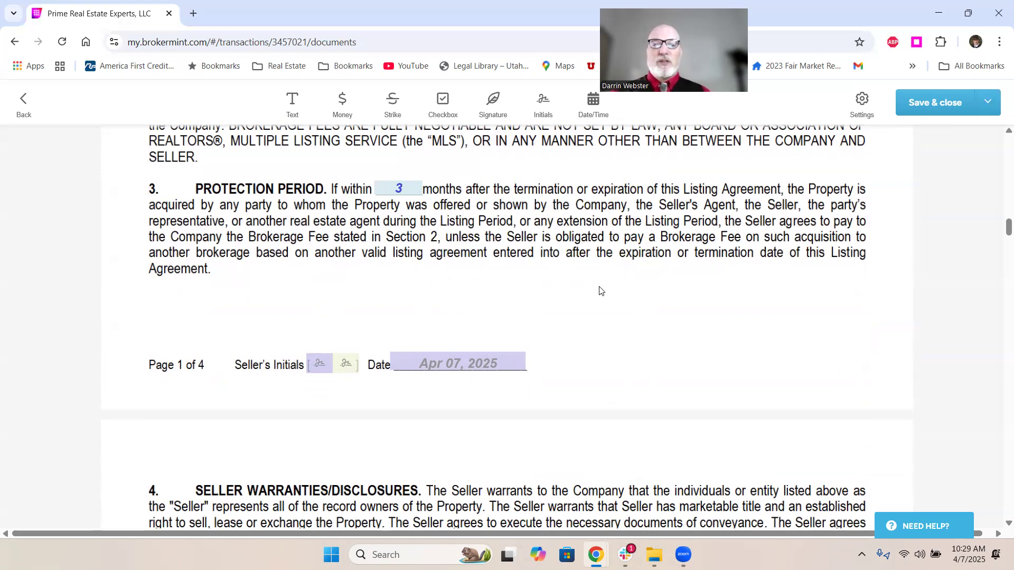
Step: Mark Other as the square footage source in item (b) of the seller's authorizations and enter "Prior MLS Listing" as the explanation
scroll(599, 290, "down", 2)
scroll(595, 292, "down", 3)
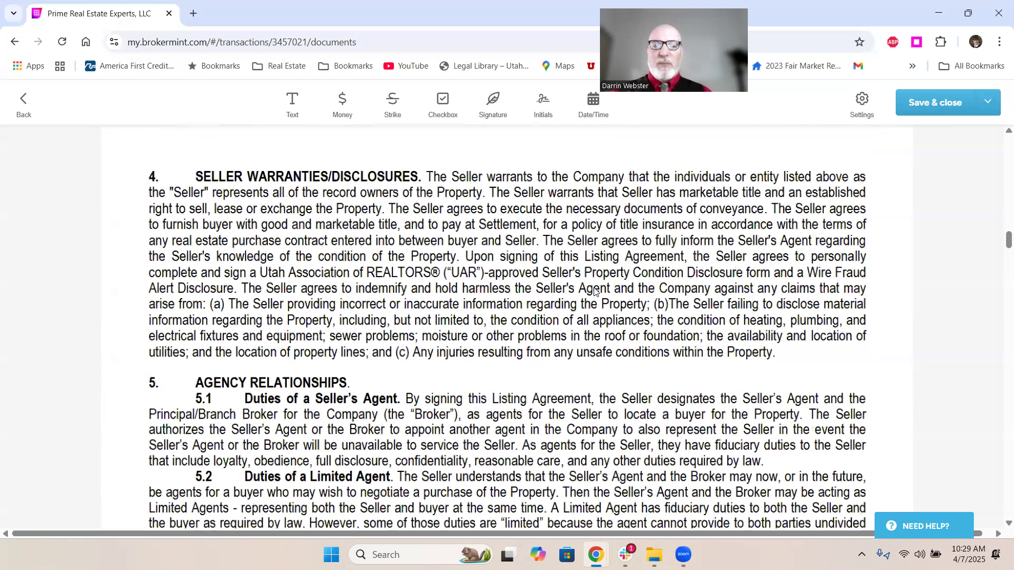
scroll(594, 290, "down", 12)
scroll(323, 327, "down", 5)
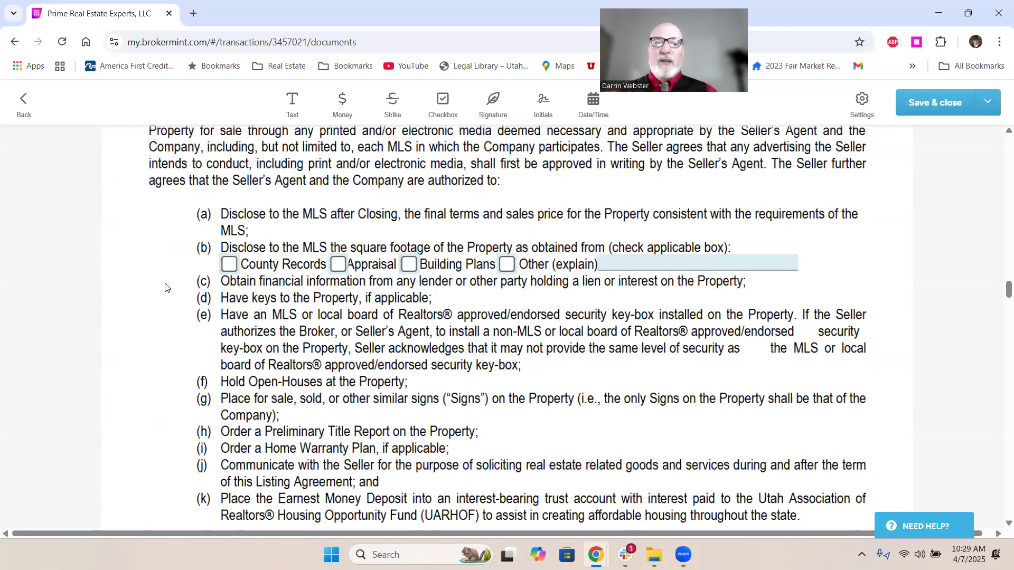
left_click(506, 267)
left_click(610, 260)
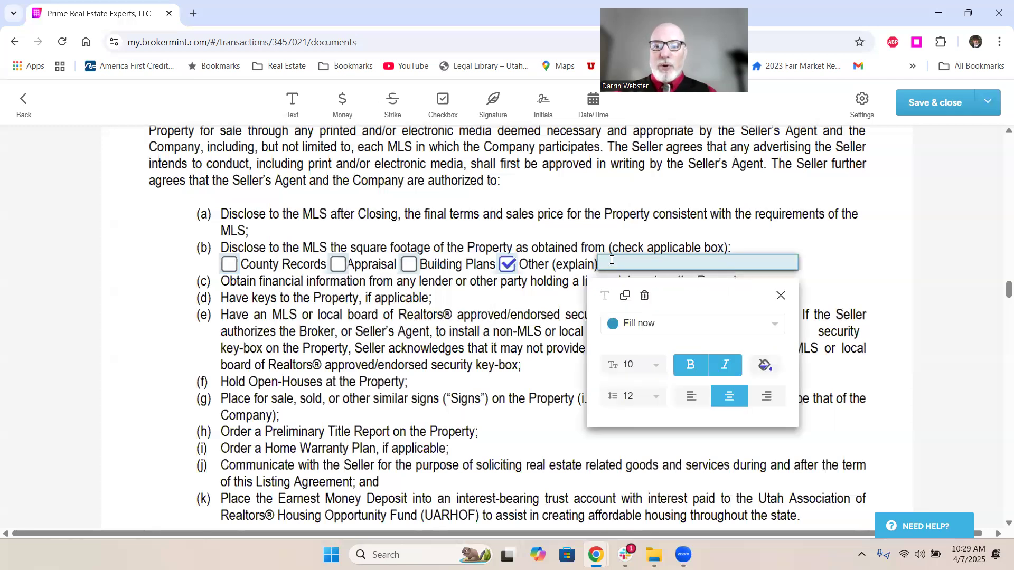
type("Proor")
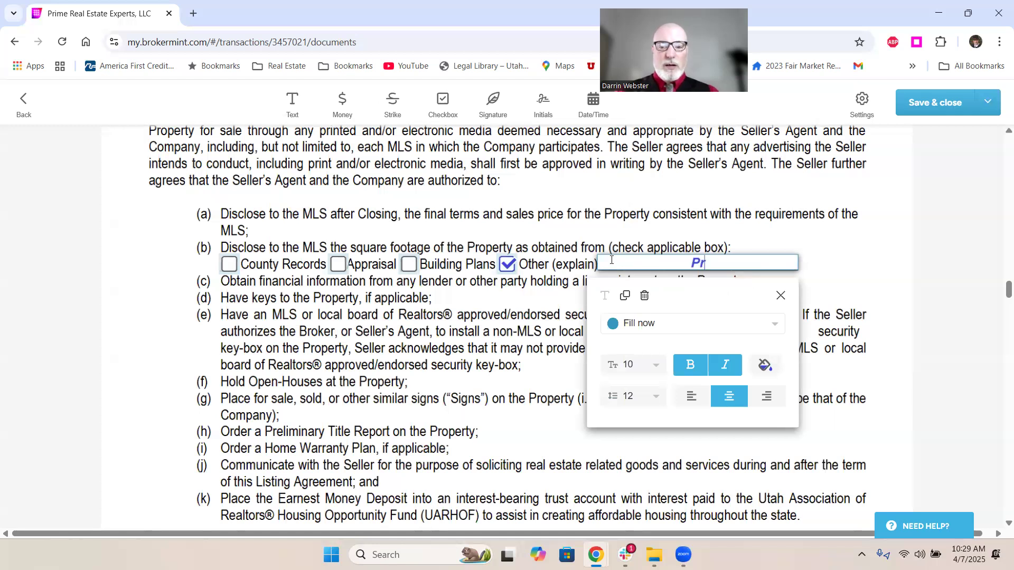
key("BackSpace")
key("BackSpace")
key("BackSpace")
type("ior ")
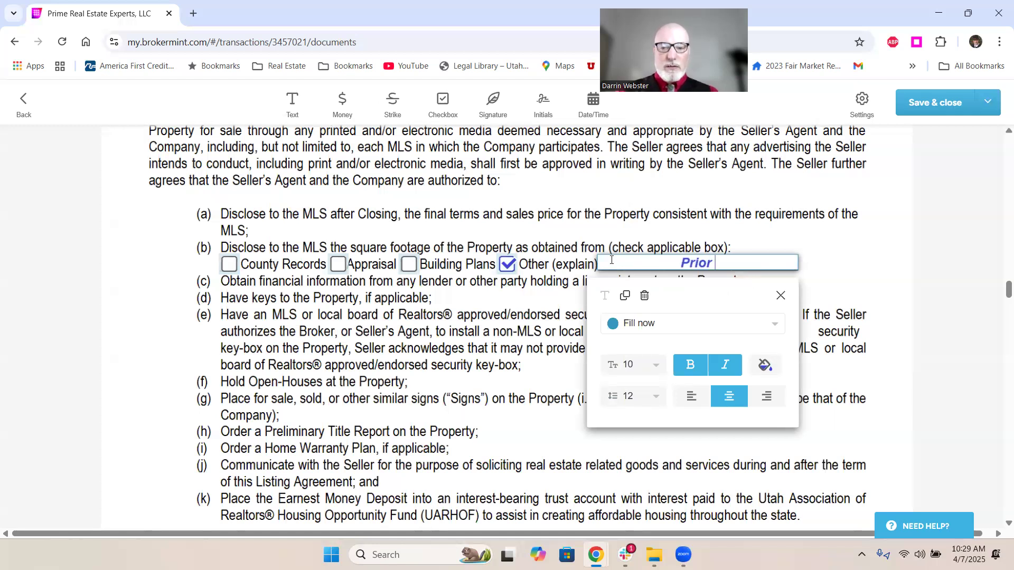
type("MLS Listing")
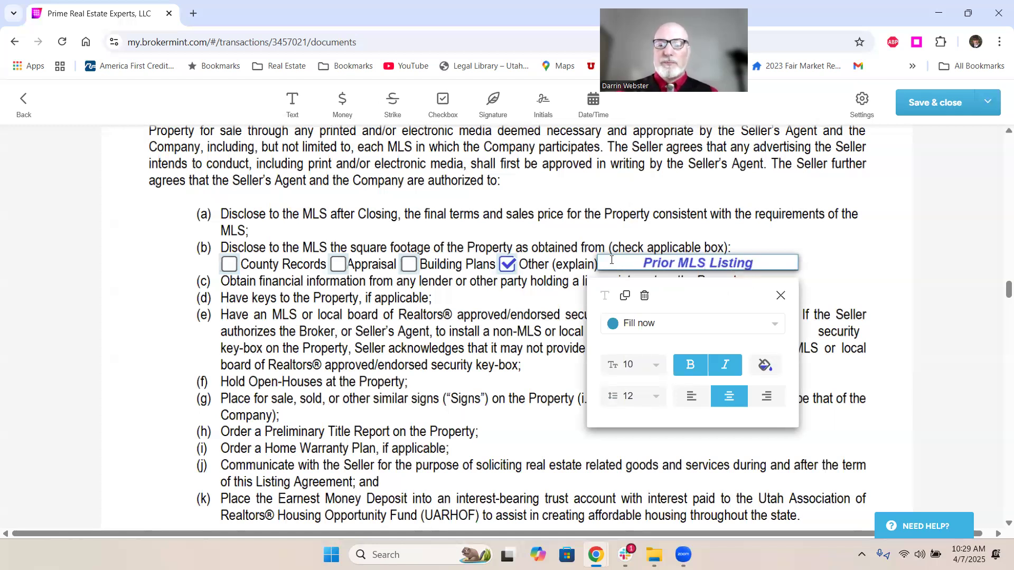
left_click(780, 295)
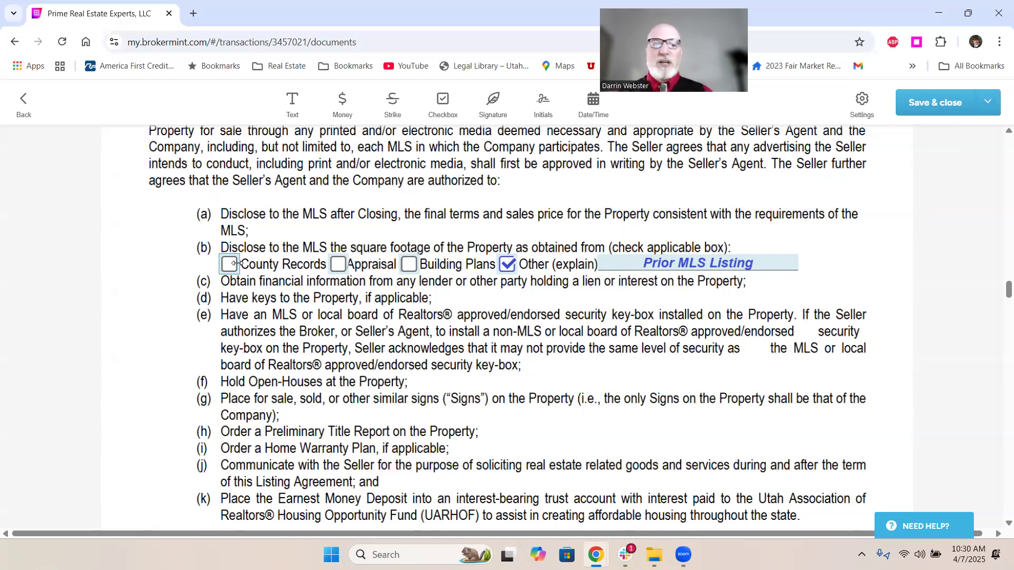
Step: Mark ARE NOT for additional addendum terms in section 11 and IS NOT for the seller's foreign person status in section 12
scroll(175, 249, "down", 5)
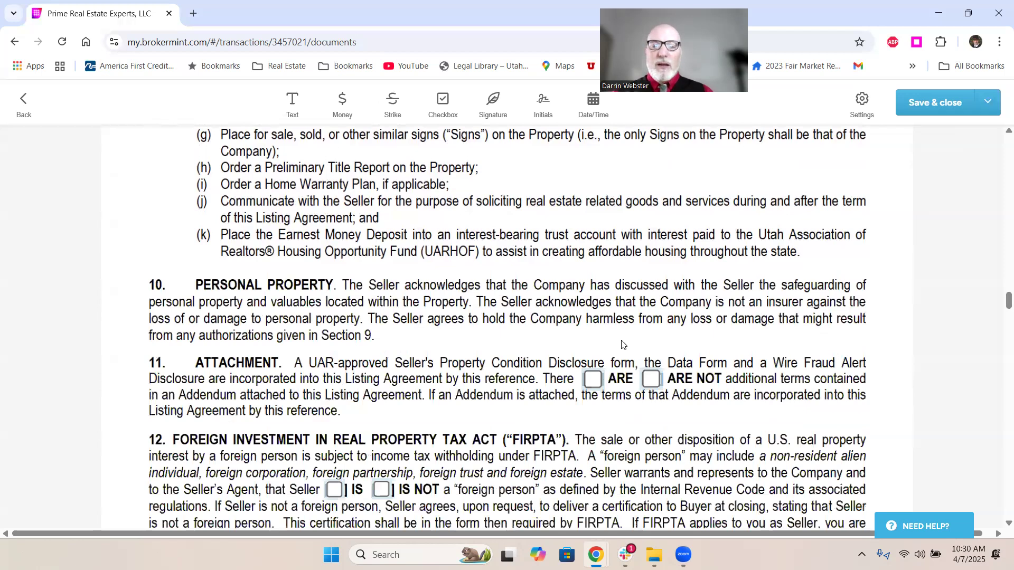
scroll(623, 343, "down", 1)
left_click(650, 317)
scroll(525, 359, "down", 3)
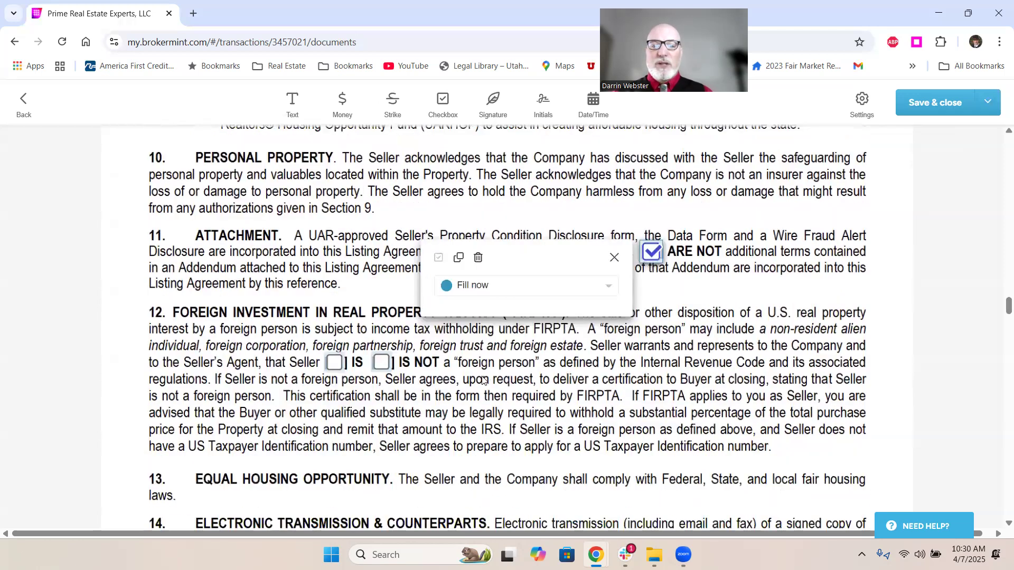
scroll(593, 325, "up", 3)
left_click(385, 389)
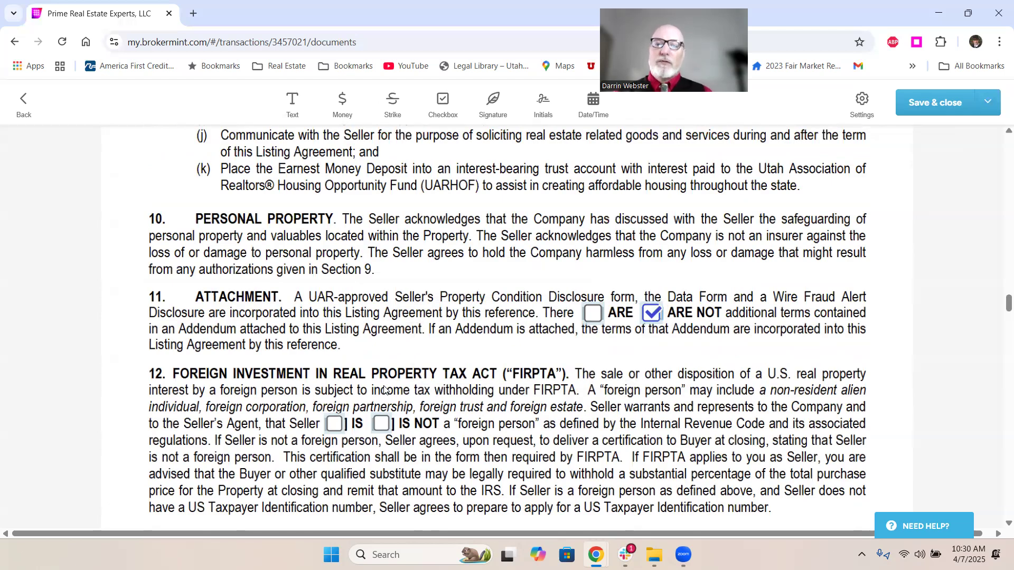
left_click(385, 430)
scroll(430, 444, "down", 3)
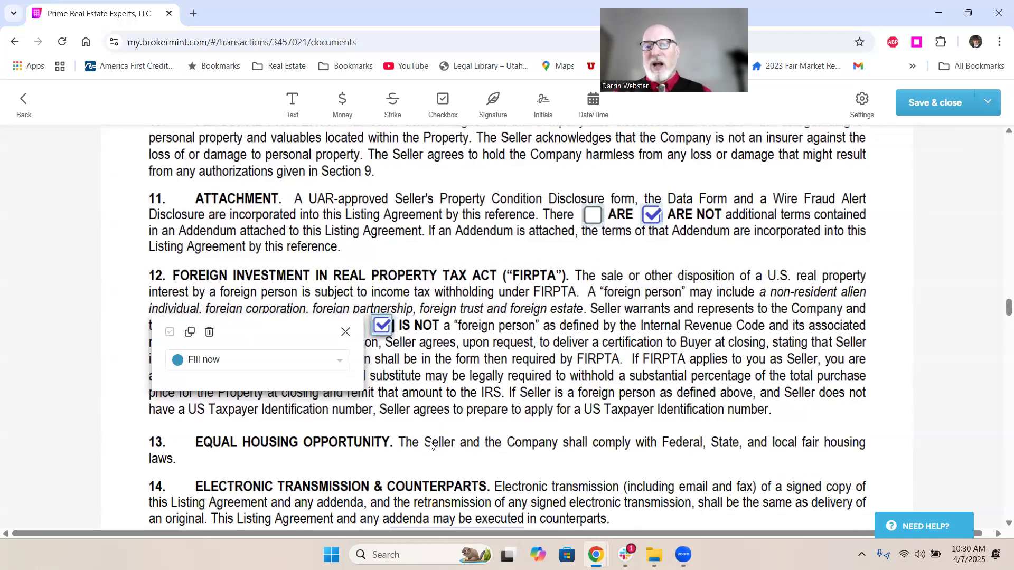
scroll(430, 445, "down", 7)
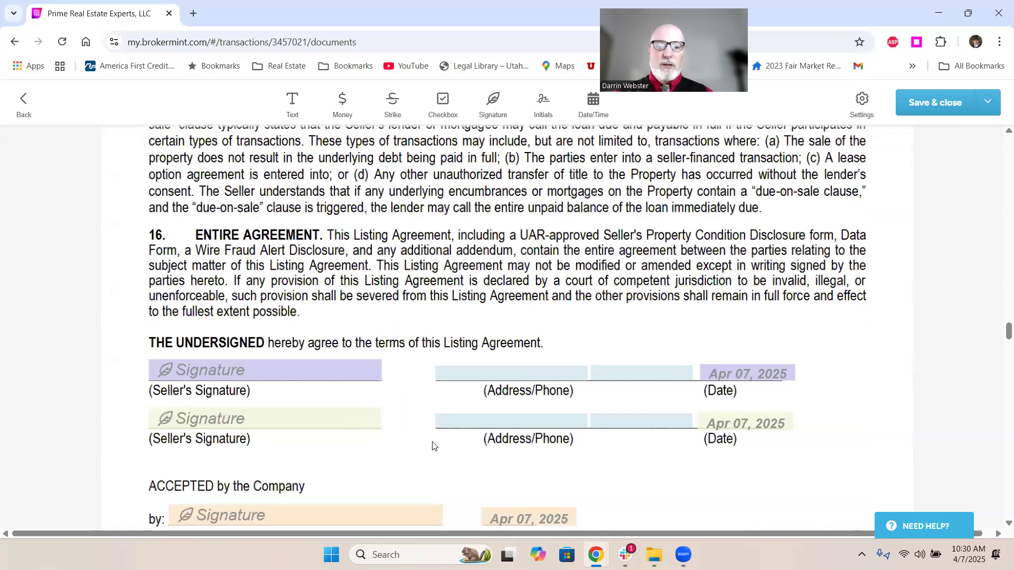
Step: Review the Wire Fraud Alert Disclosure and the MLS Exclusion Form, including the selected MLS submission option and the seller signature blocks
scroll(431, 446, "down", 5)
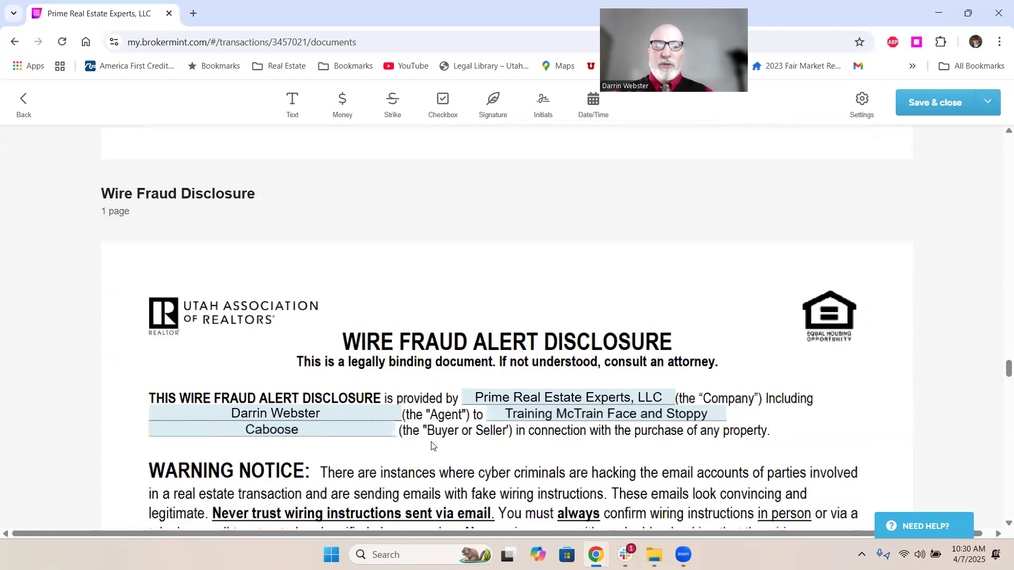
scroll(432, 446, "down", 4)
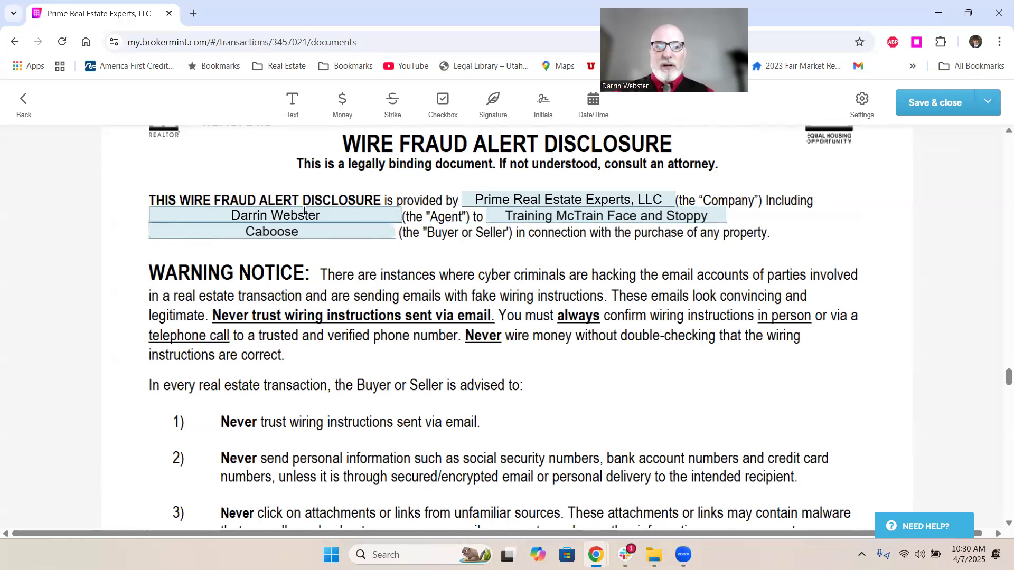
scroll(574, 292, "down", 5)
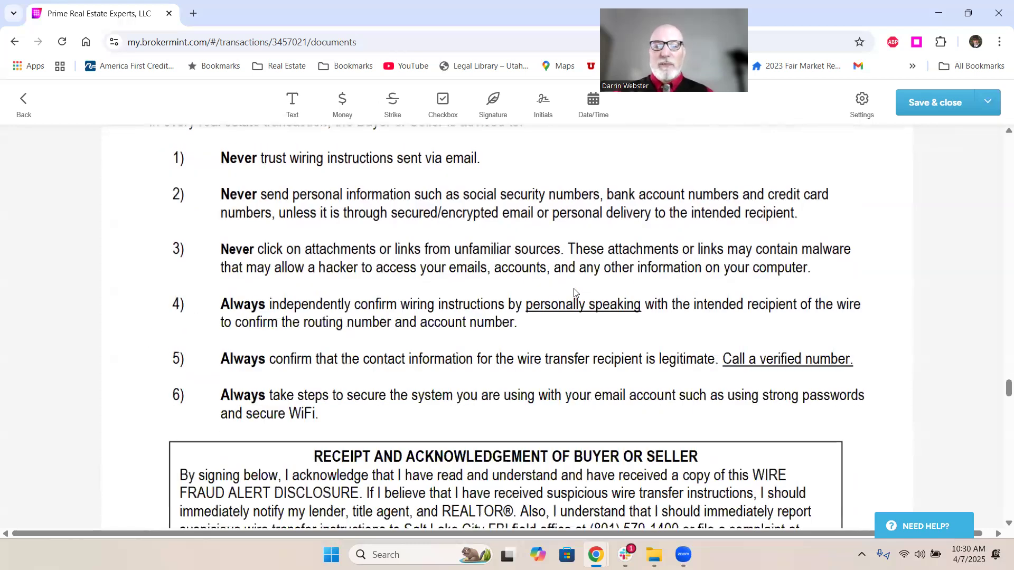
scroll(643, 350, "down", 5)
scroll(511, 338, "down", 6)
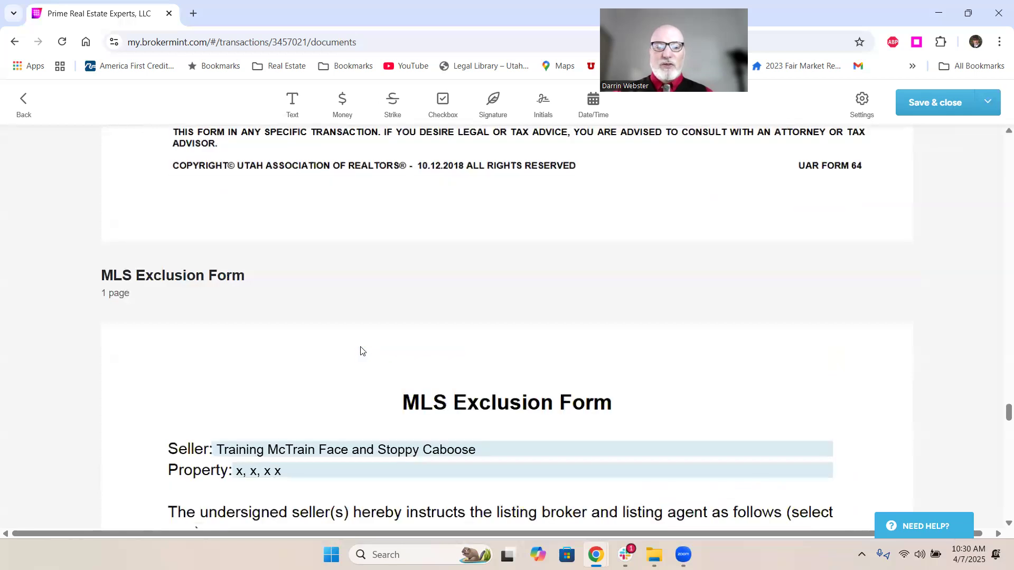
scroll(362, 350, "down", 4)
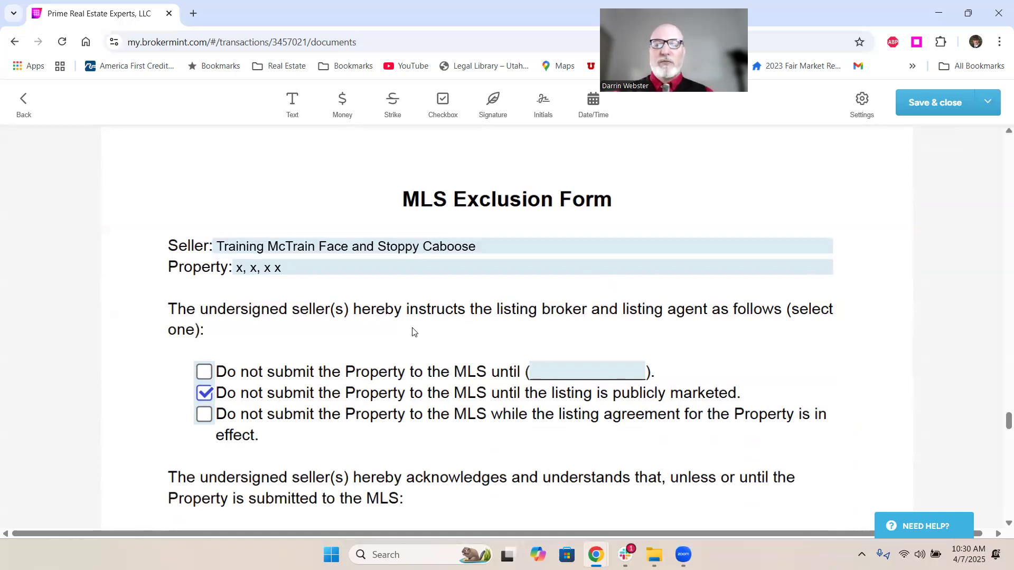
scroll(412, 332, "down", 1)
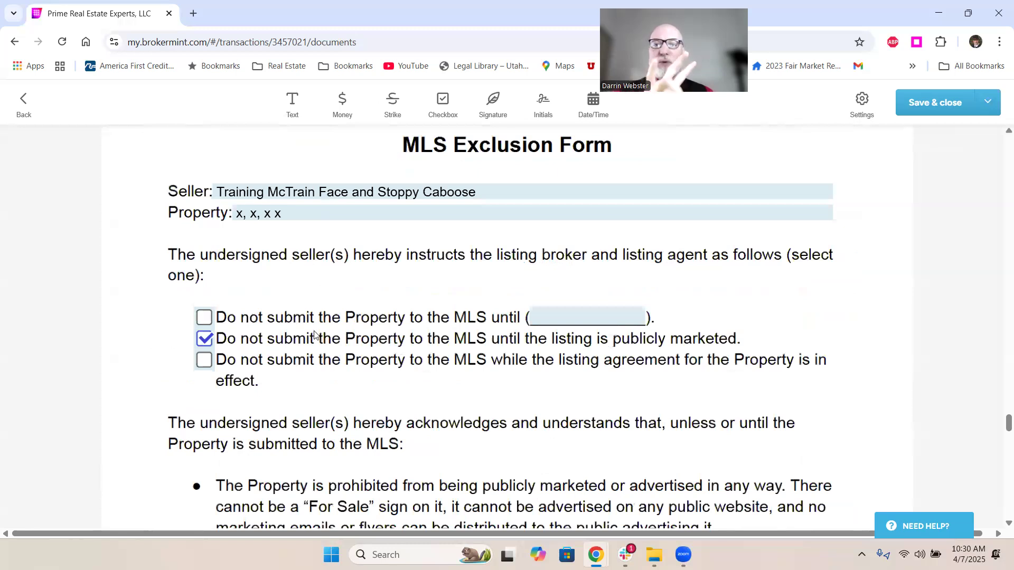
scroll(315, 335, "down", 1)
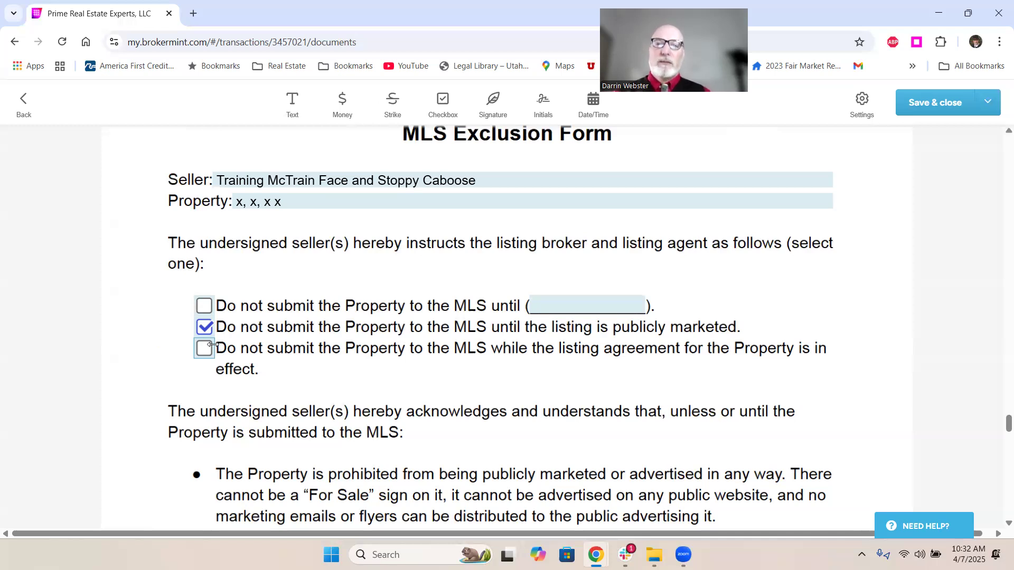
scroll(213, 345, "down", 10)
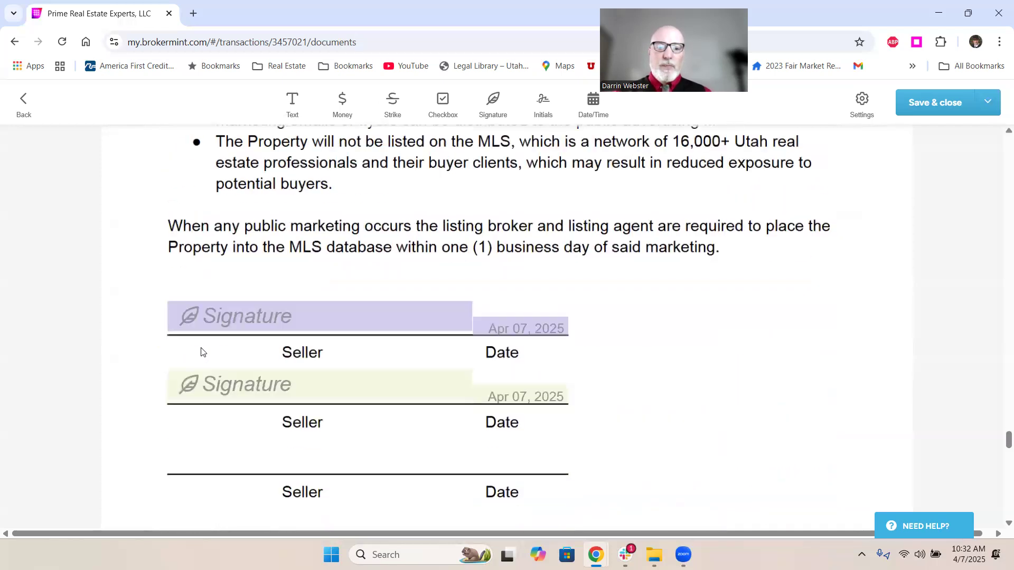
Step: In section 1 of the HOA document request, mark both the CC&Rs and rules copy and the minutes, budget and financial statements copy
scroll(195, 353, "down", 8)
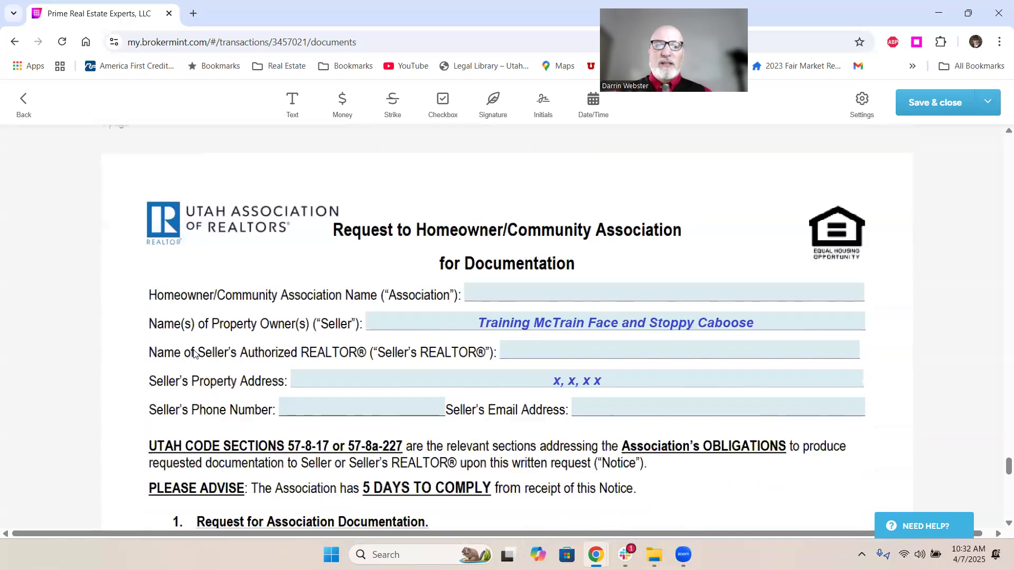
scroll(194, 353, "up", 1)
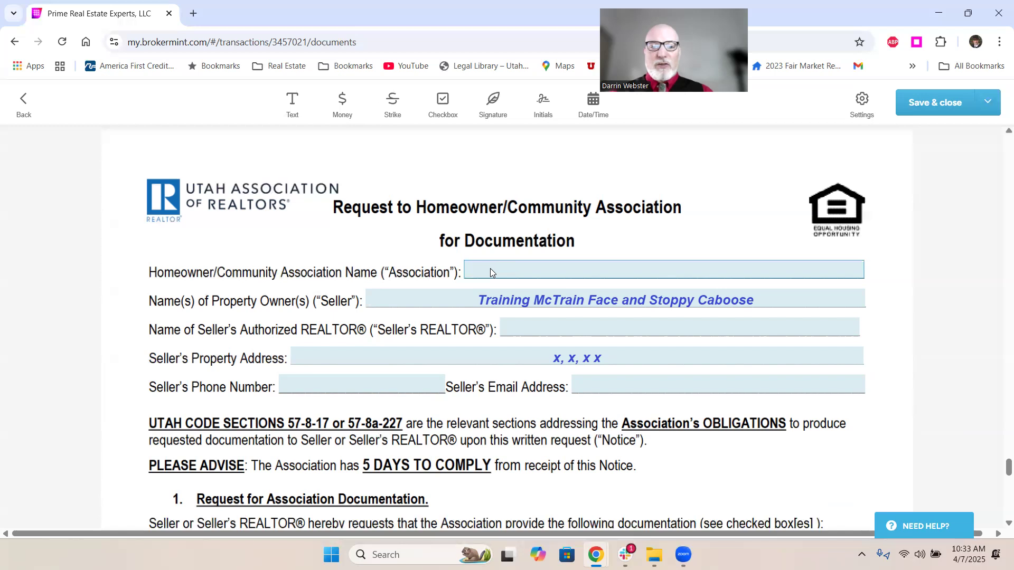
scroll(490, 268, "down", 1)
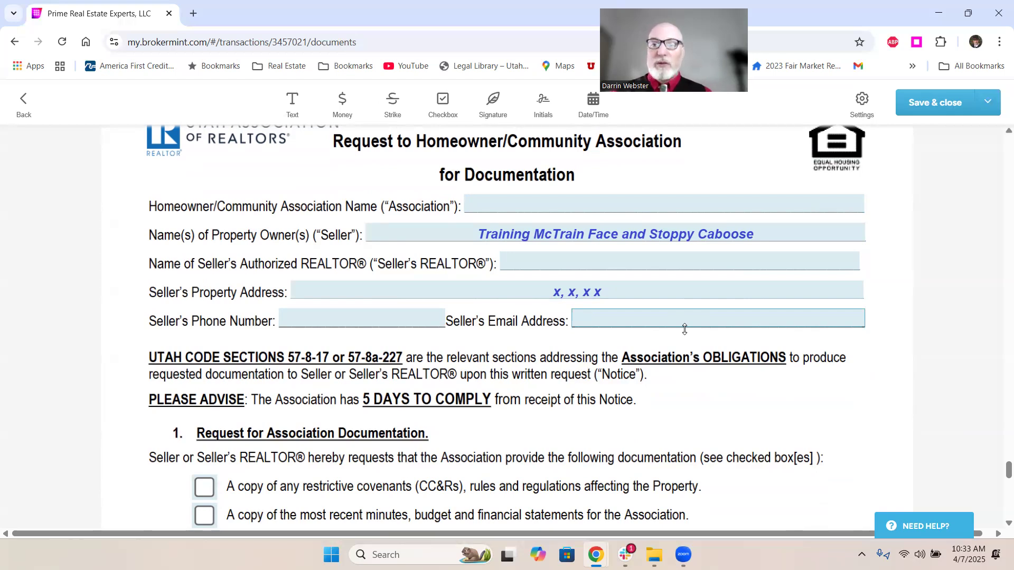
scroll(475, 344, "down", 3)
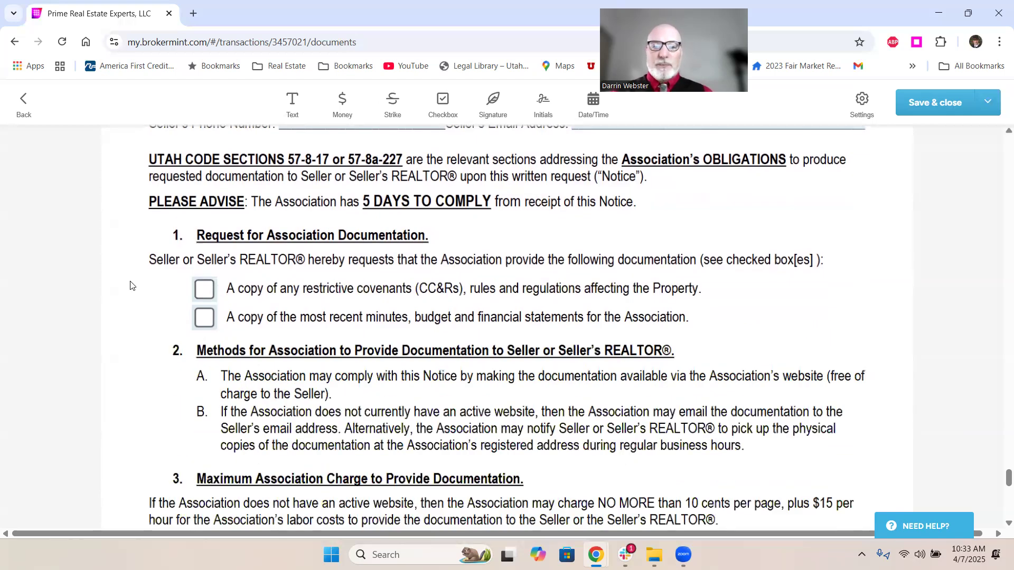
left_click(206, 294)
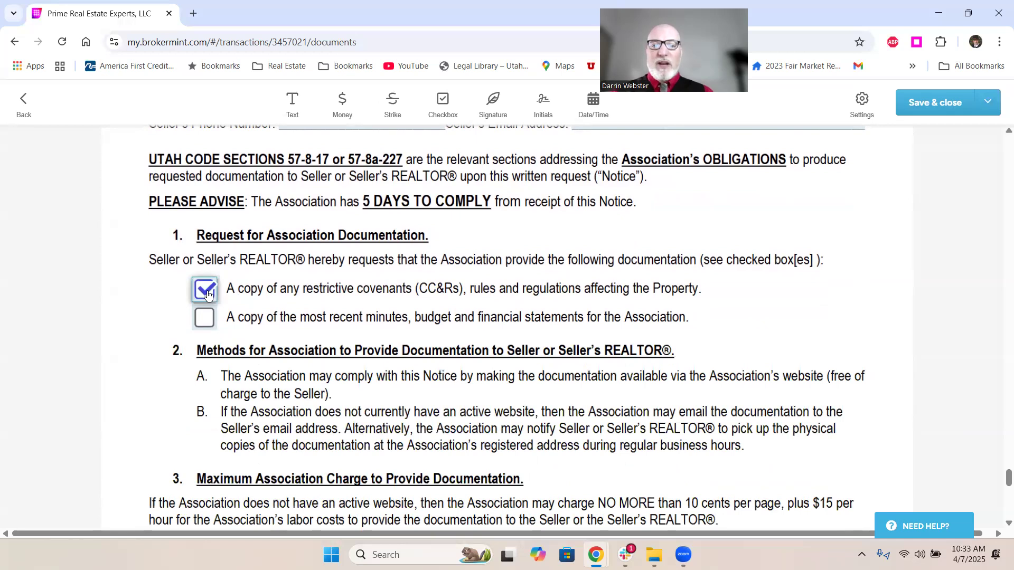
left_click(202, 326)
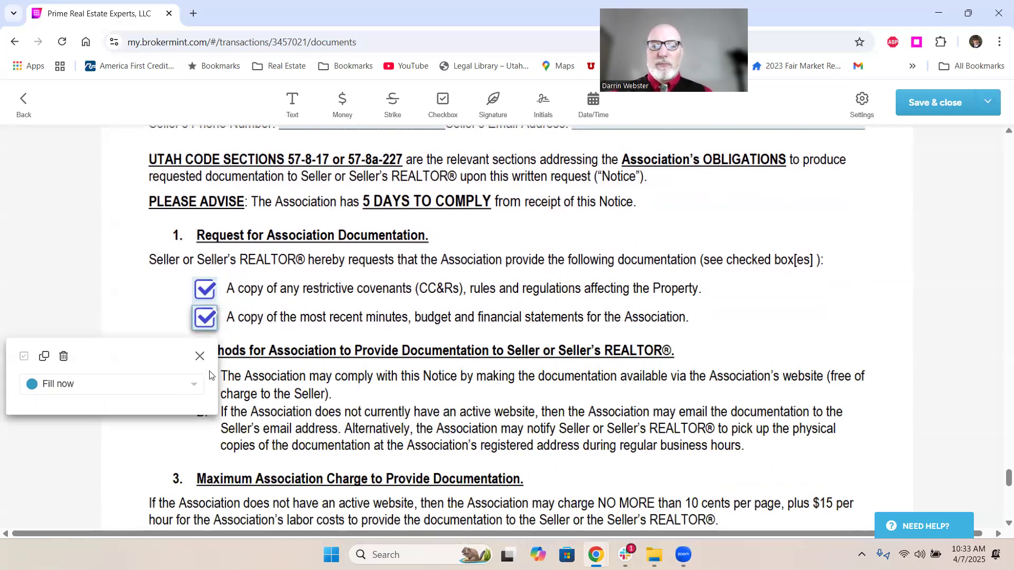
left_click(199, 356)
Step: Check the remaining sections and seller signature blocks of the HOA document request, and save and close the Required Listing Documents package
scroll(187, 375, "down", 1)
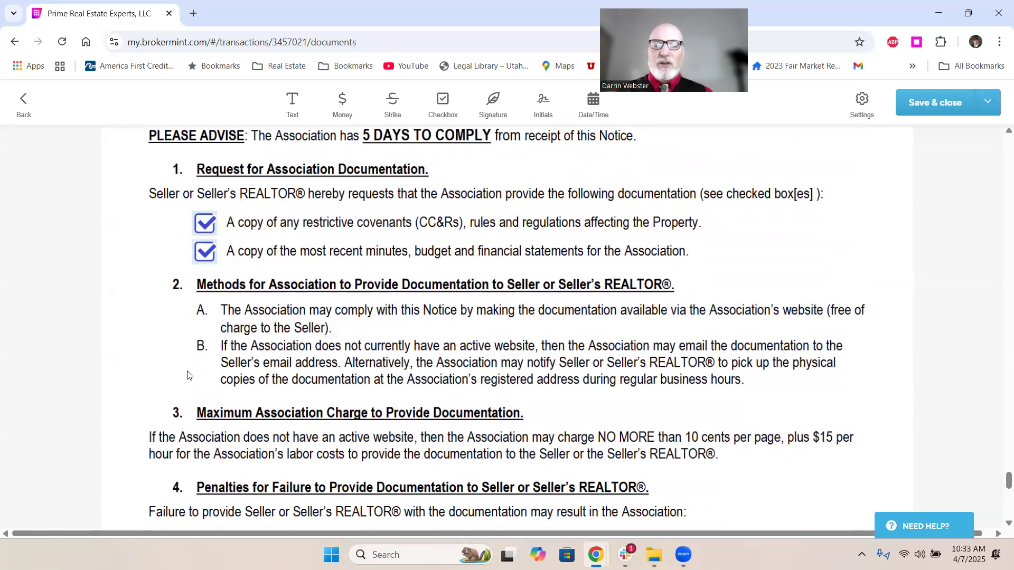
scroll(187, 374, "down", 3)
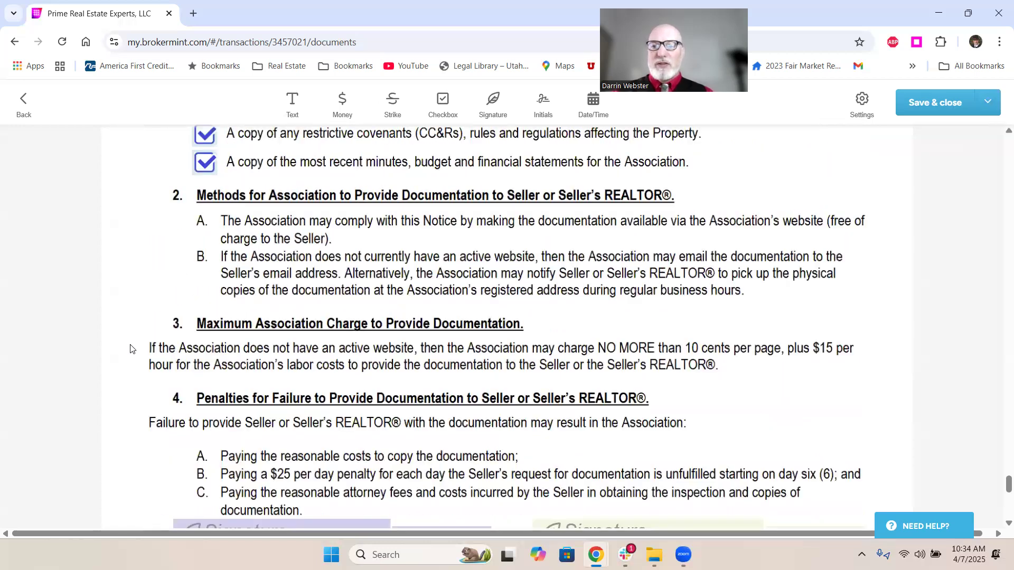
scroll(131, 349, "up", 1)
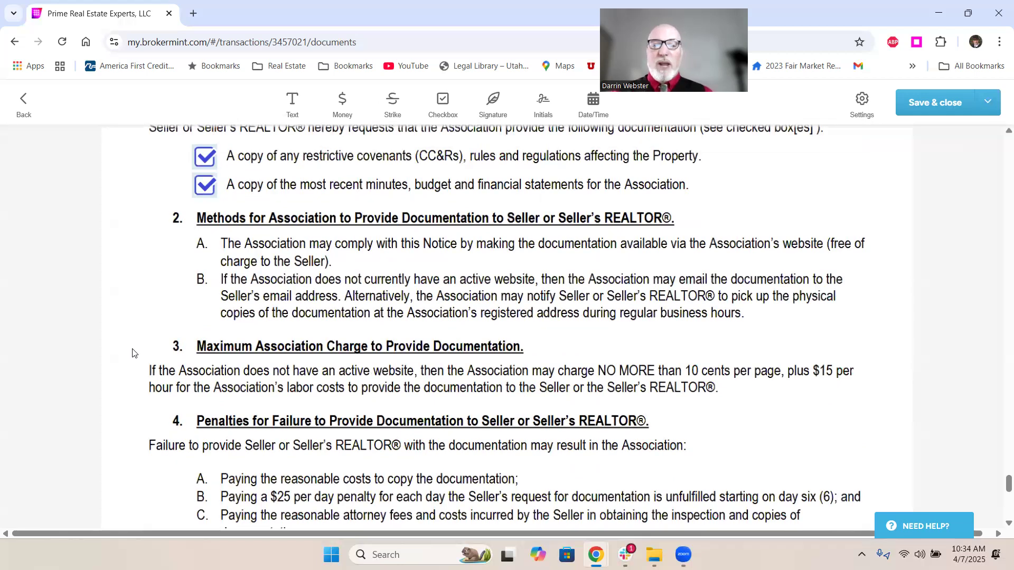
scroll(332, 374, "down", 3)
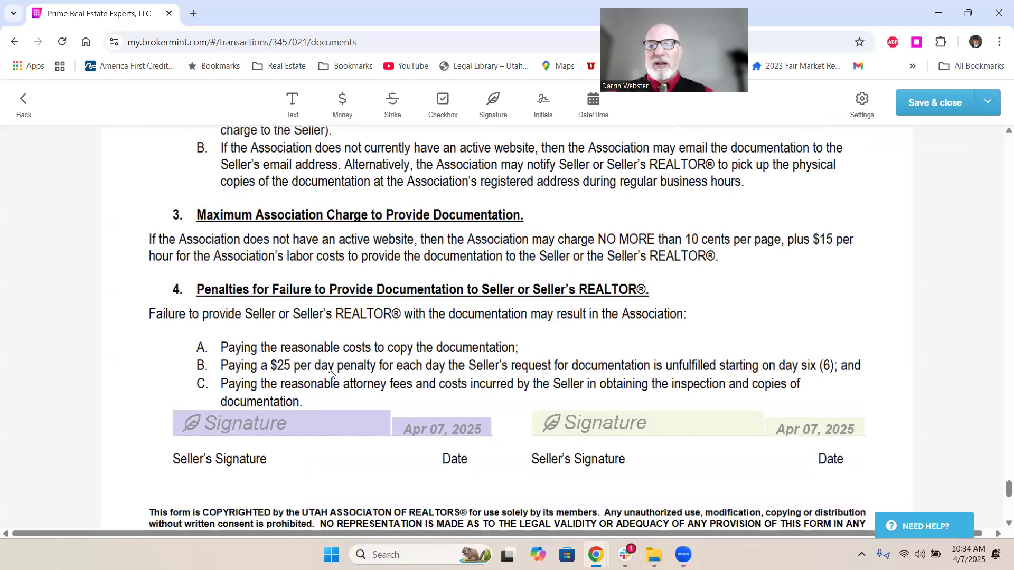
scroll(304, 367, "down", 2)
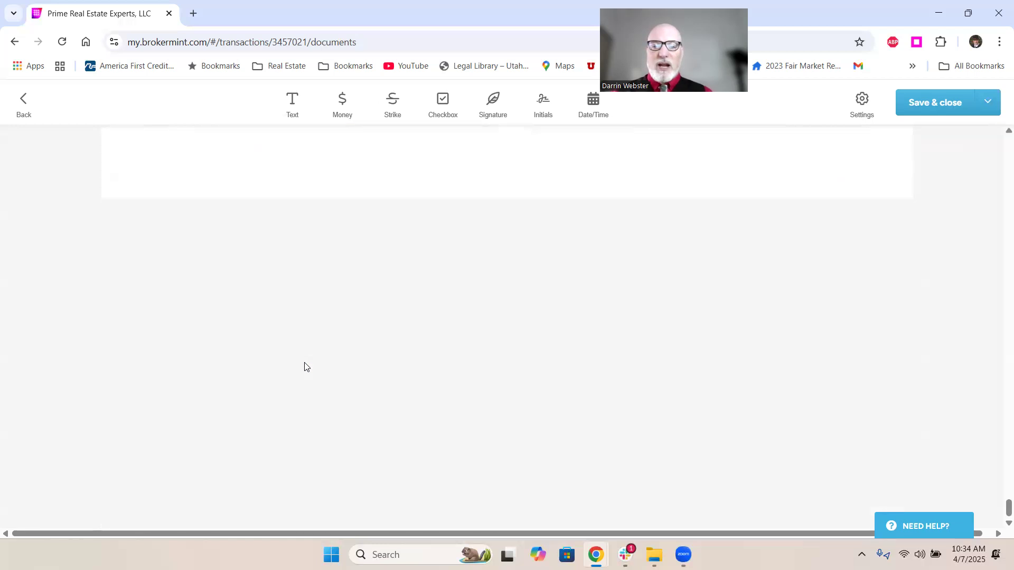
scroll(304, 367, "up", 2)
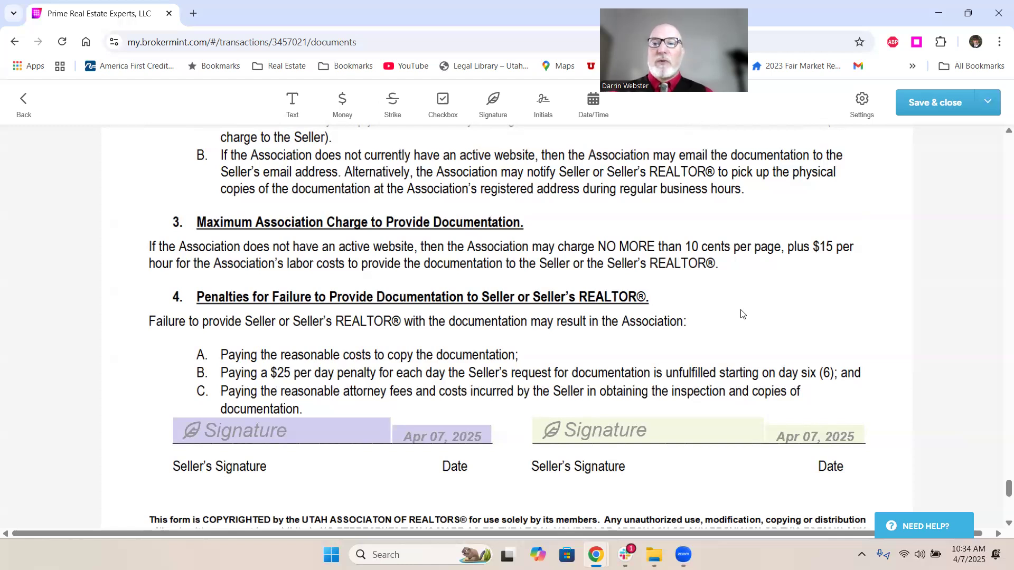
left_click(929, 103)
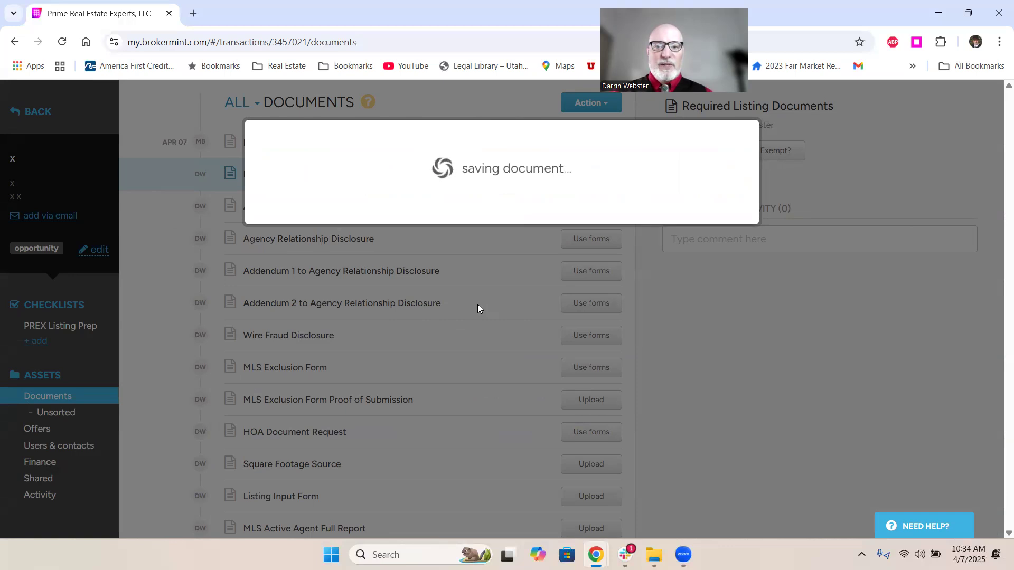
Step: Prepare the Lead-based Paint Pamphlet checklist item from its company library form without adding any signers
scroll(474, 309, "down", 2)
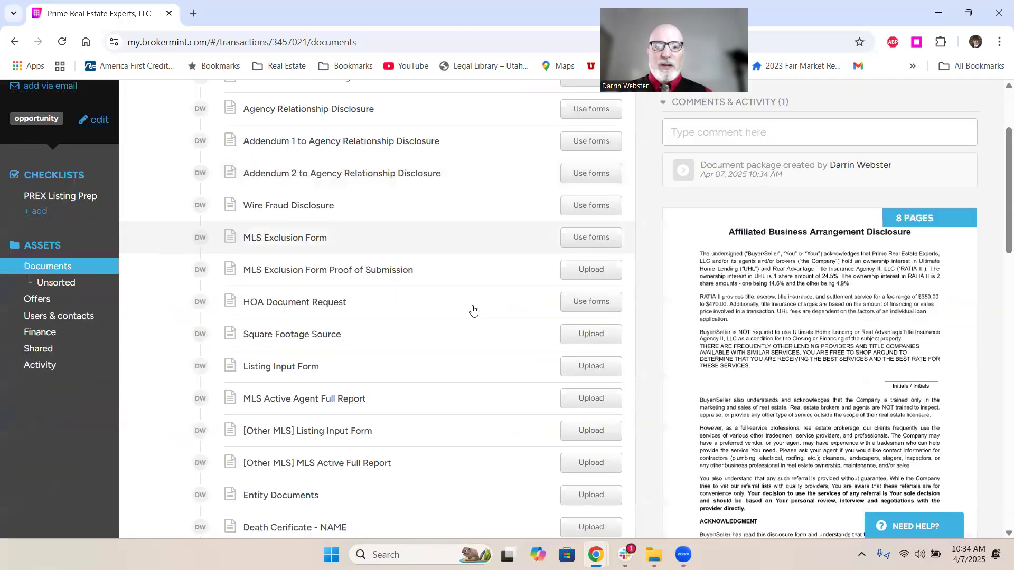
scroll(473, 310, "down", 5)
scroll(472, 310, "down", 1)
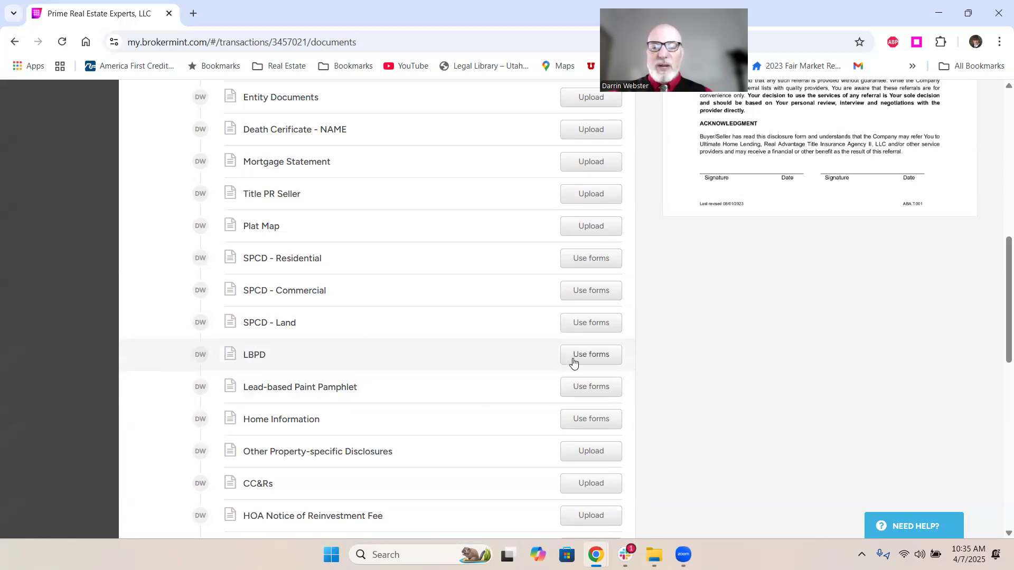
left_click(575, 385)
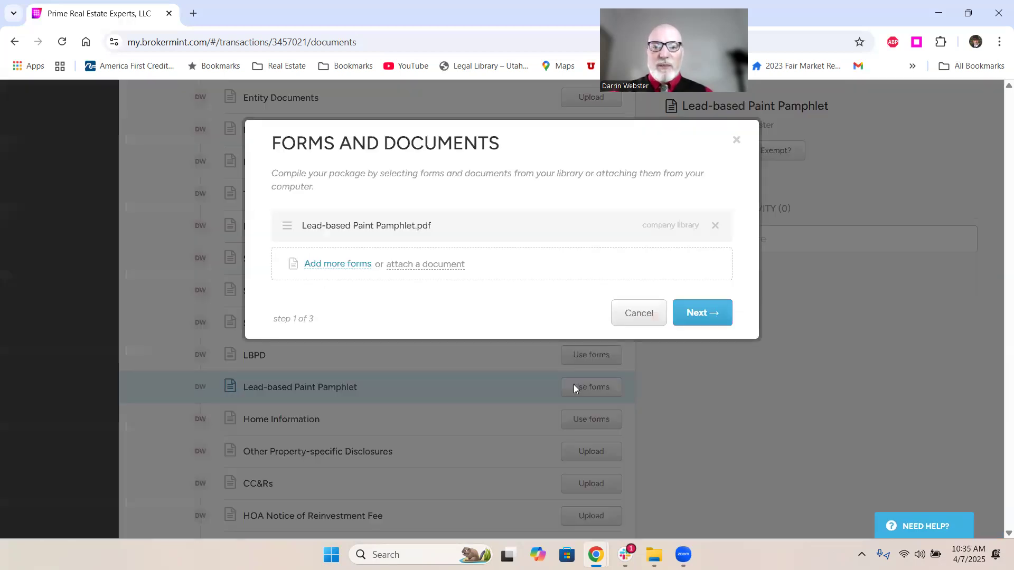
left_click(704, 316)
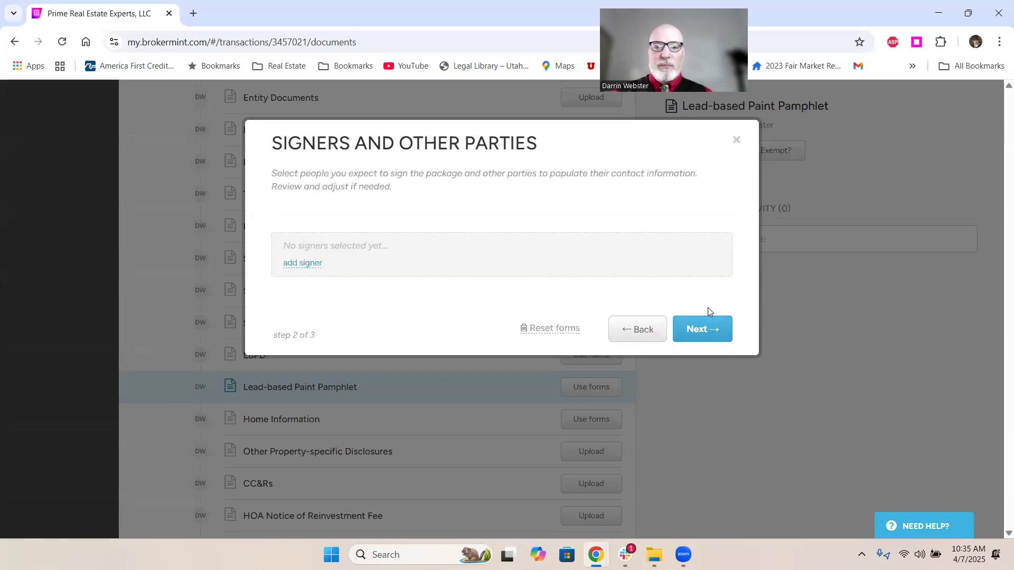
left_click(702, 327)
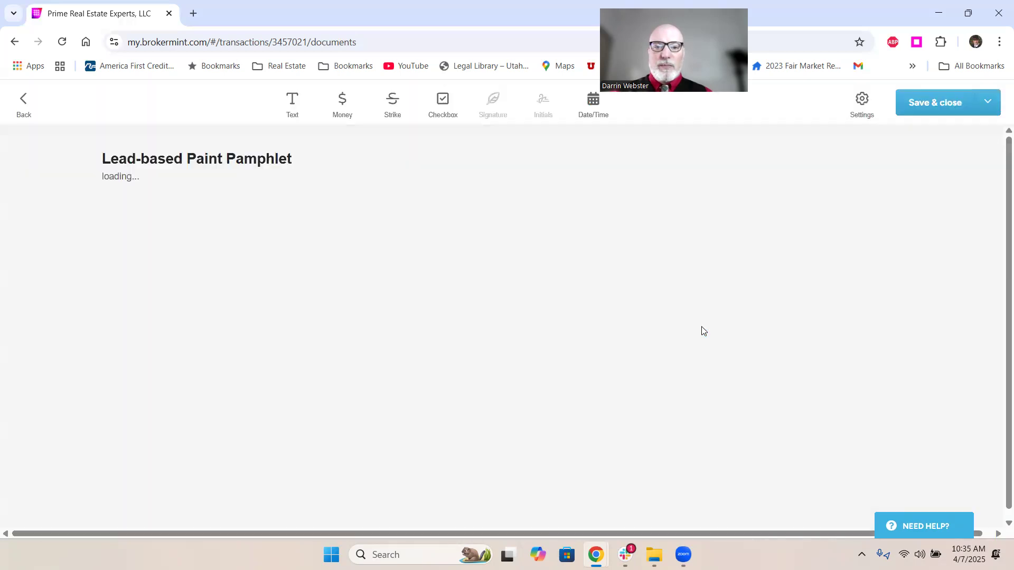
Step: Look through the Lead-based Paint Pamphlet's pages and save it to the transaction without edits
scroll(650, 335, "down", 5)
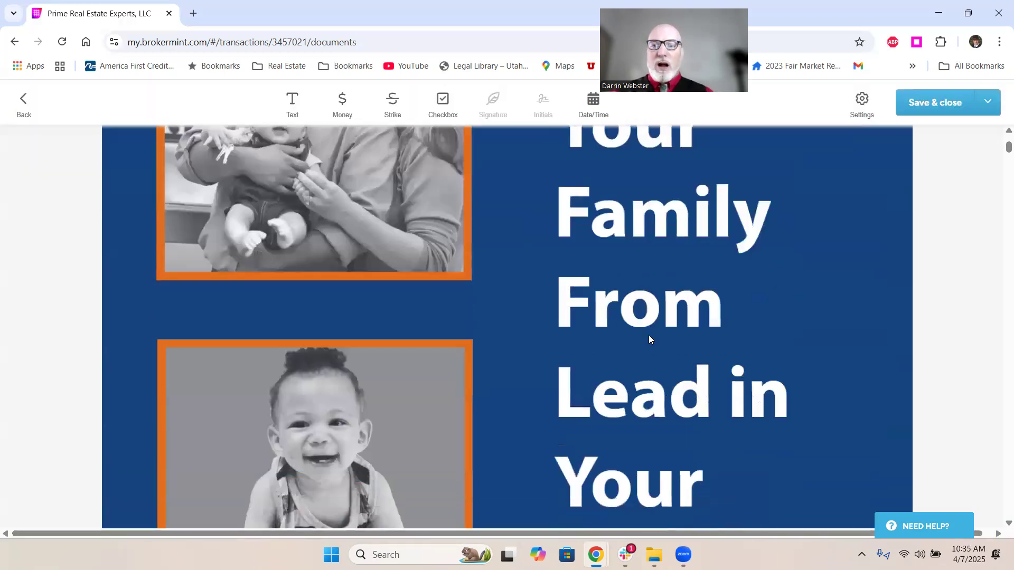
scroll(650, 338, "down", 10)
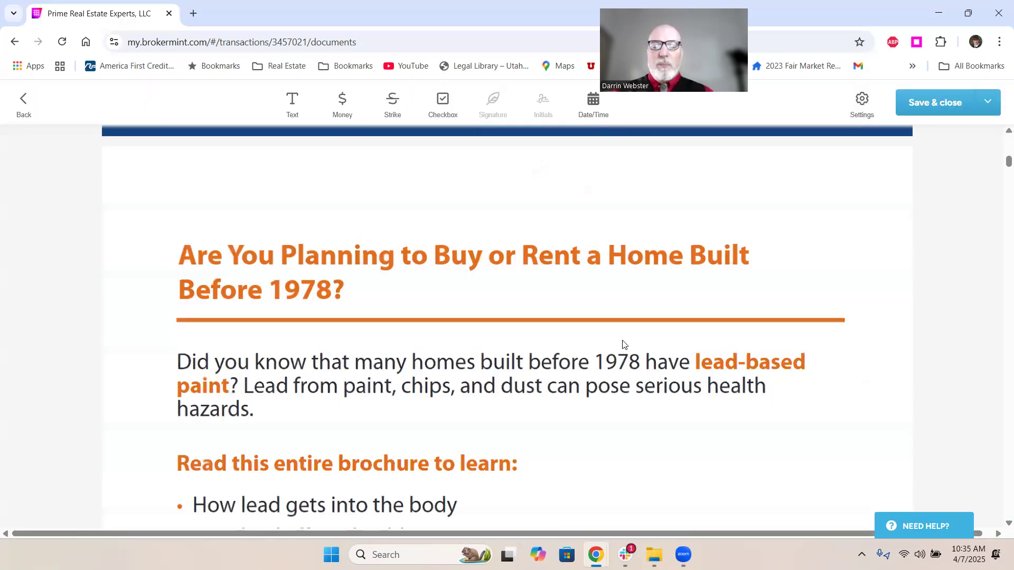
scroll(622, 345, "down", 15)
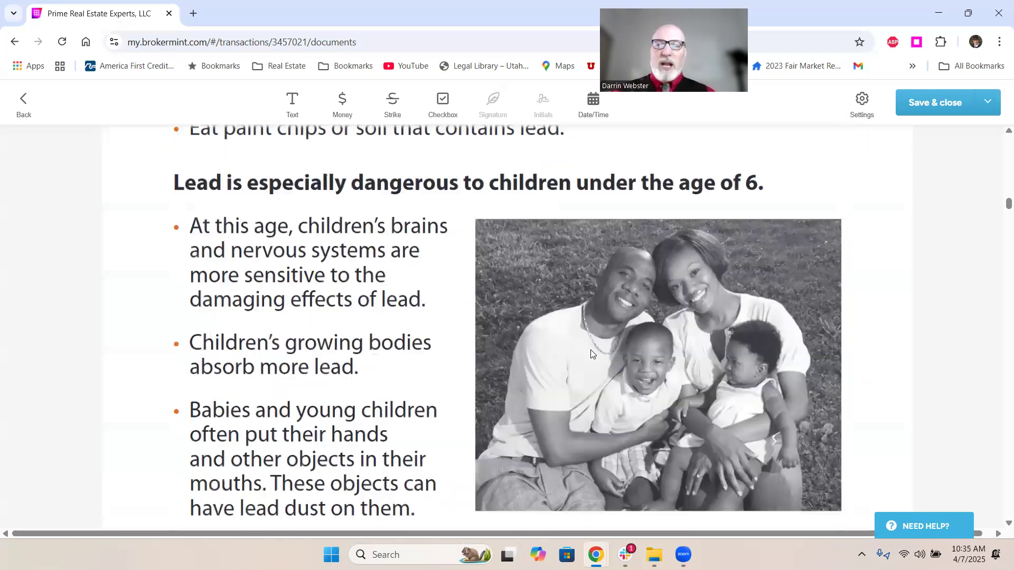
scroll(586, 352, "down", 10)
scroll(575, 363, "down", 5)
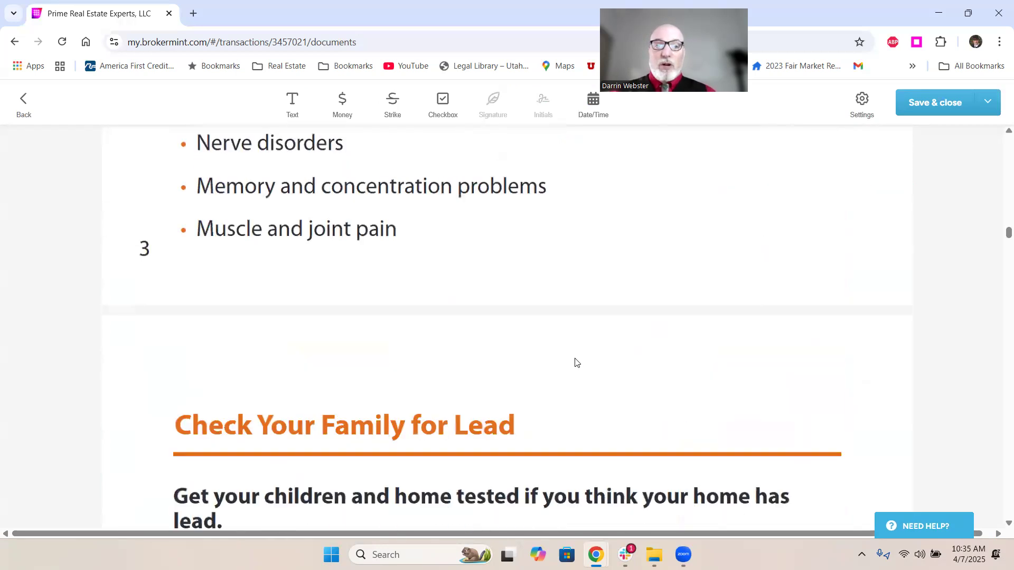
scroll(576, 362, "up", 6)
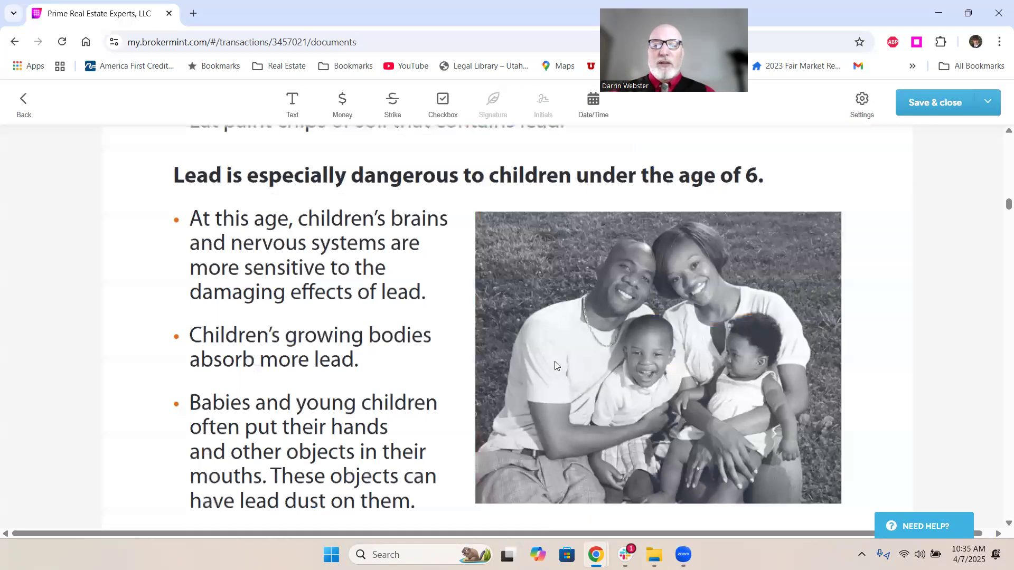
scroll(534, 369, "up", 20)
scroll(476, 379, "up", 5)
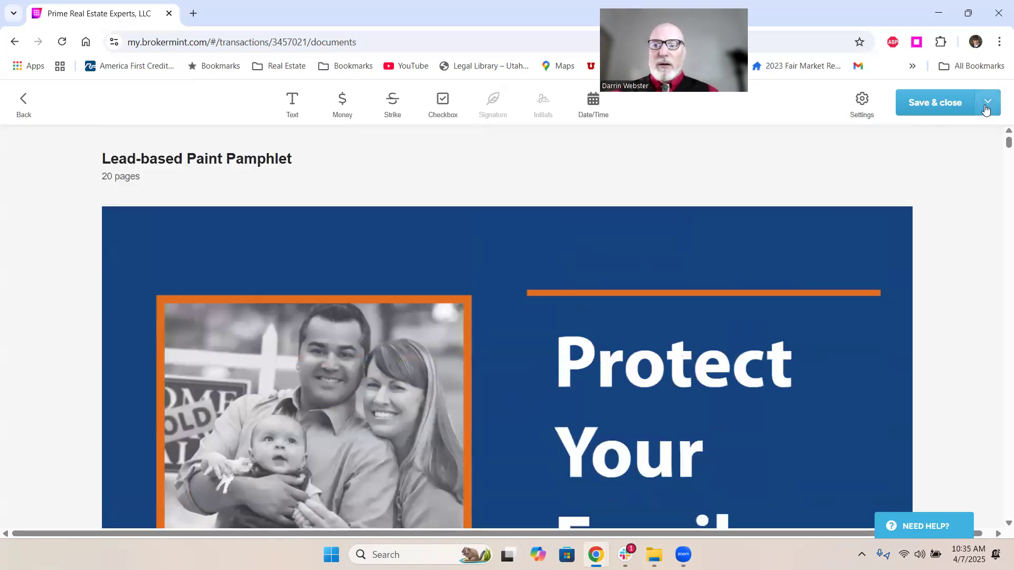
left_click(938, 101)
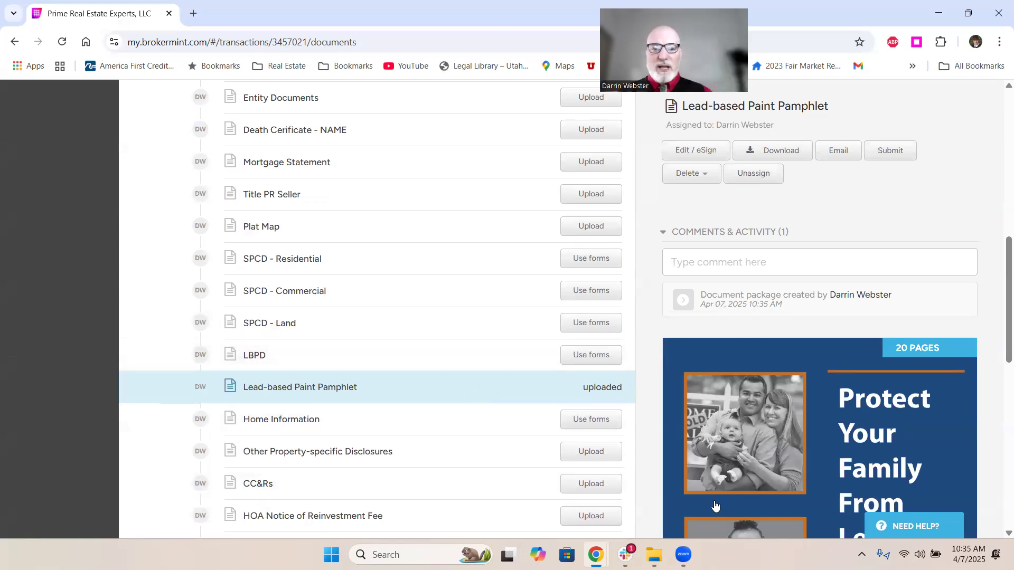
Step: Start the LBPD checklist item from its state lead-based paint form and remove the Agent, Buyer #1 and Buyer #2 signers
left_click(586, 355)
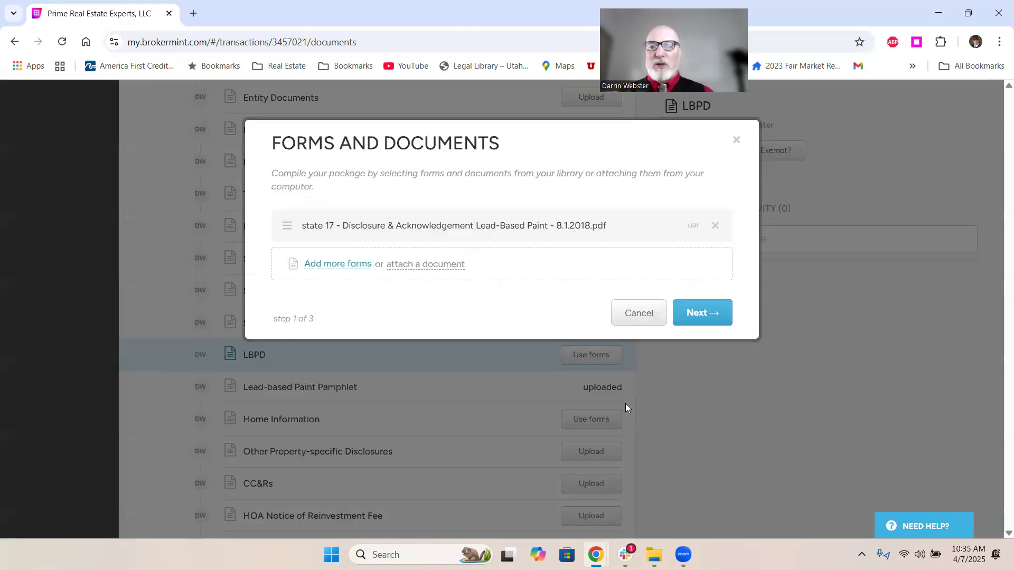
left_click(704, 313)
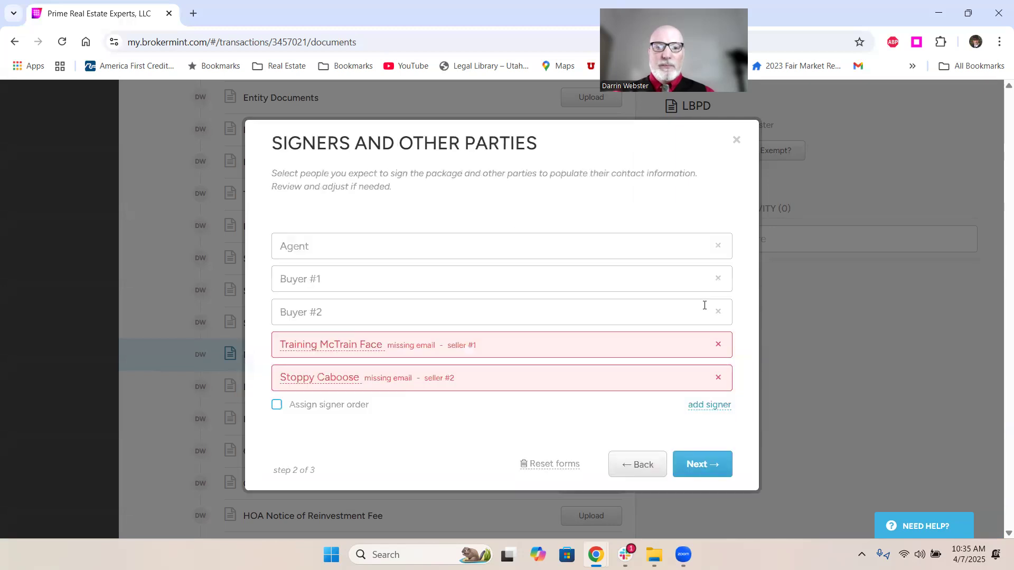
left_click(717, 247)
left_click(383, 290)
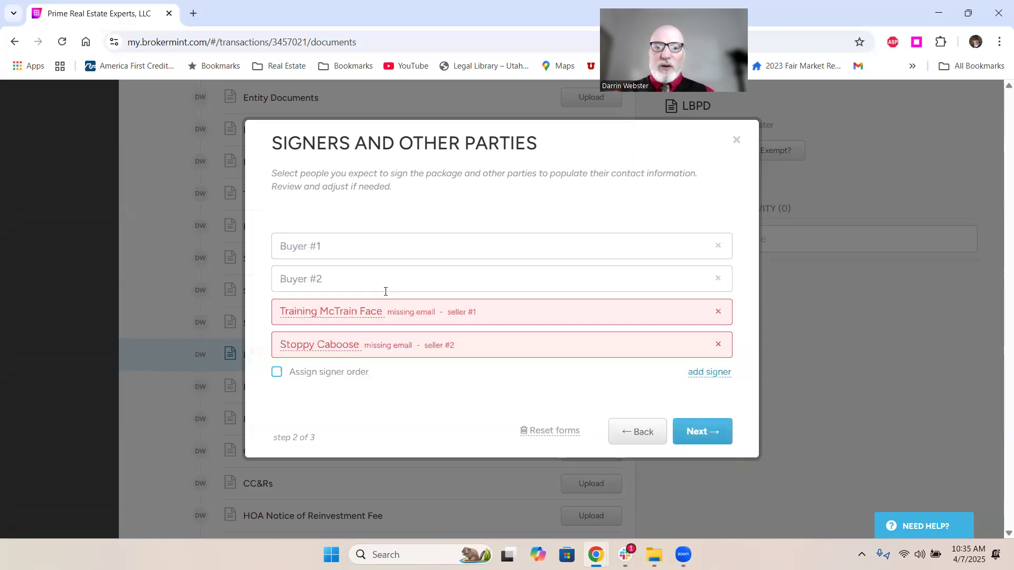
left_click(718, 246)
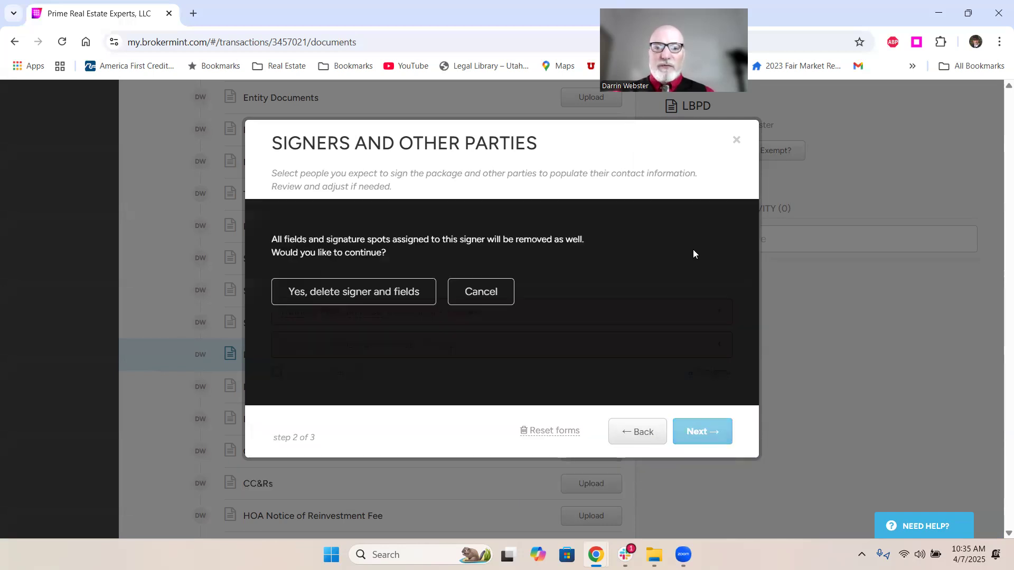
left_click(394, 292)
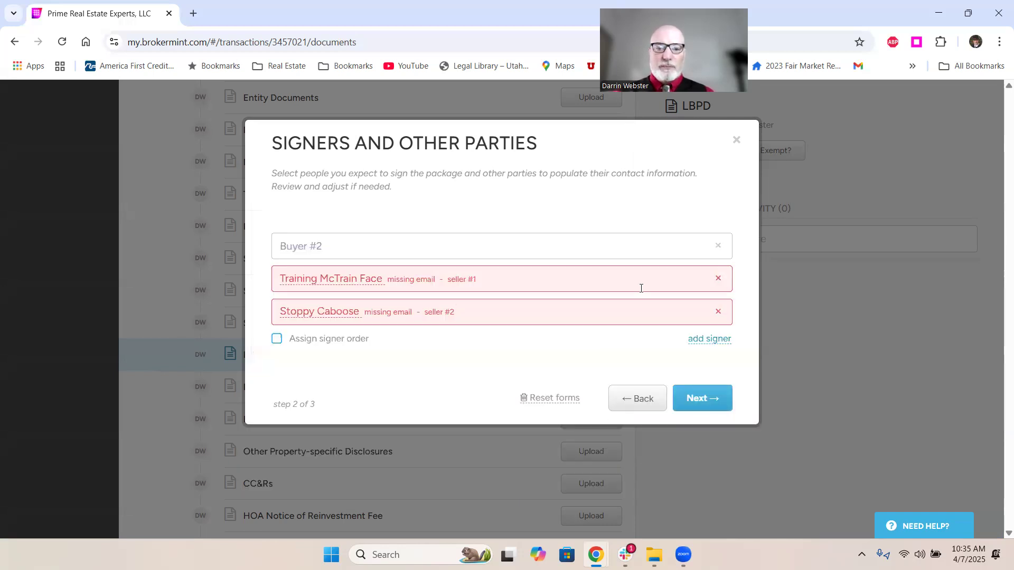
left_click(717, 247)
left_click(387, 288)
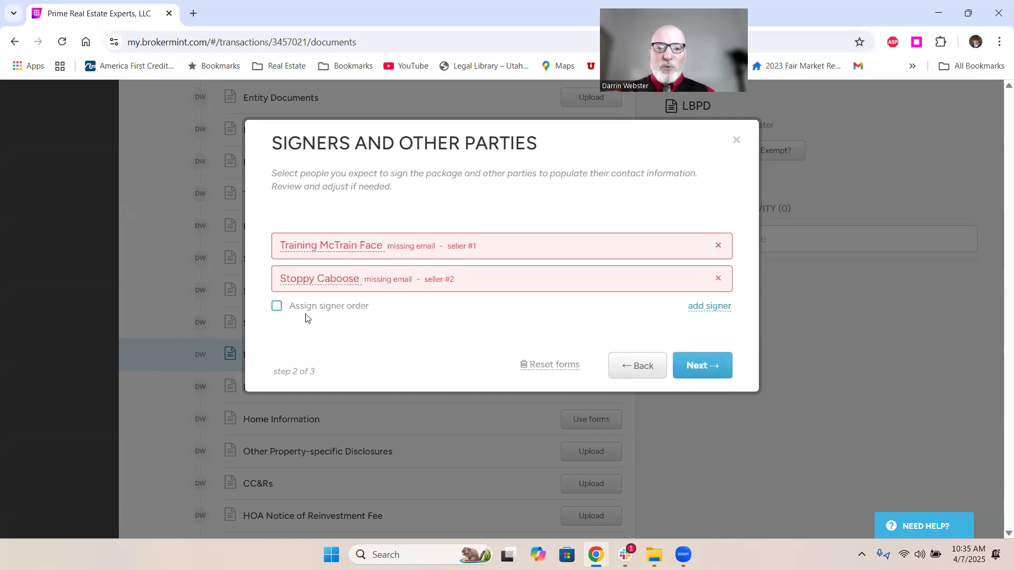
Step: Add the listing agent as a signer of the LBPD package and proceed to the form editor
left_click(707, 307)
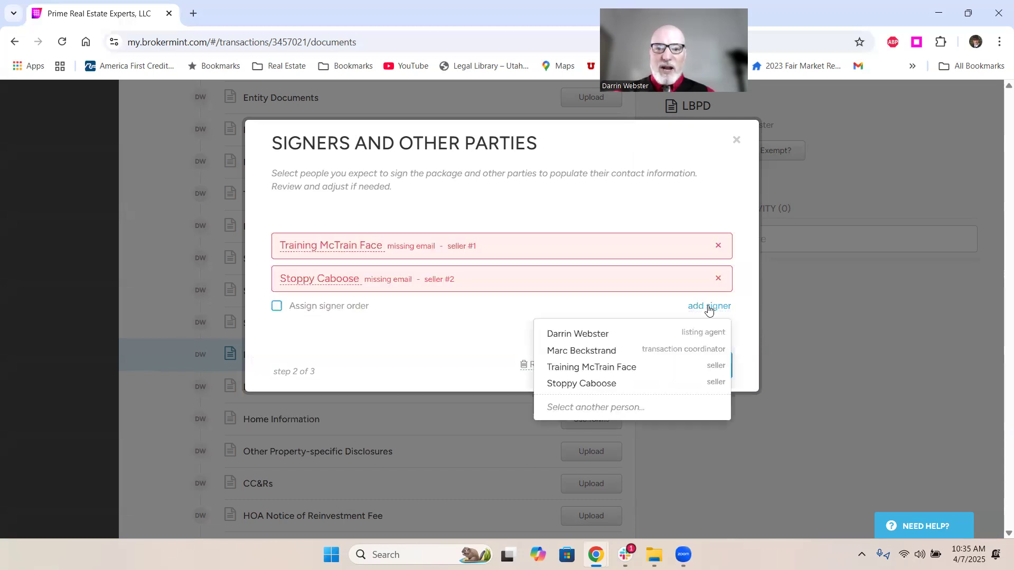
left_click(620, 338)
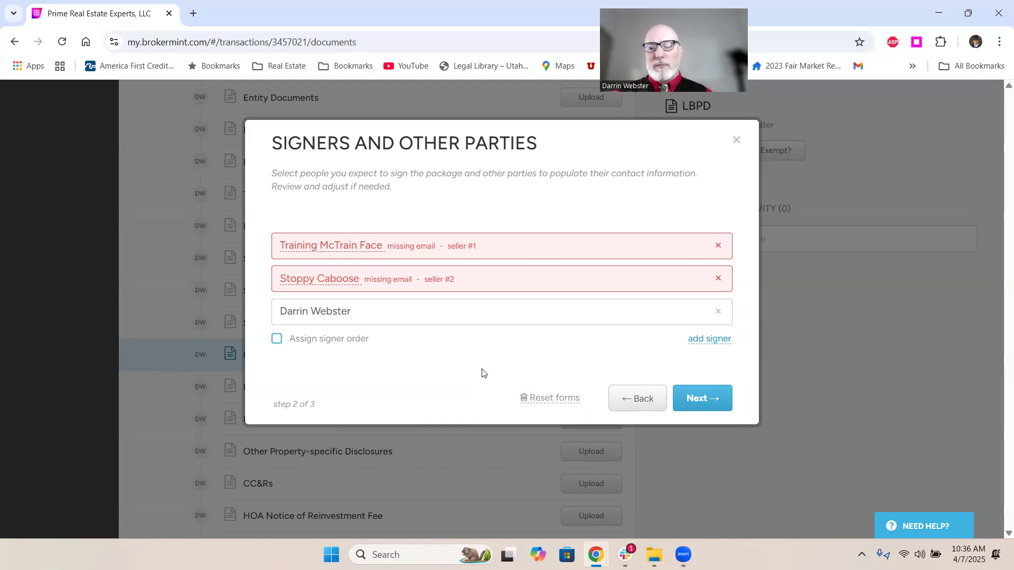
left_click(706, 397)
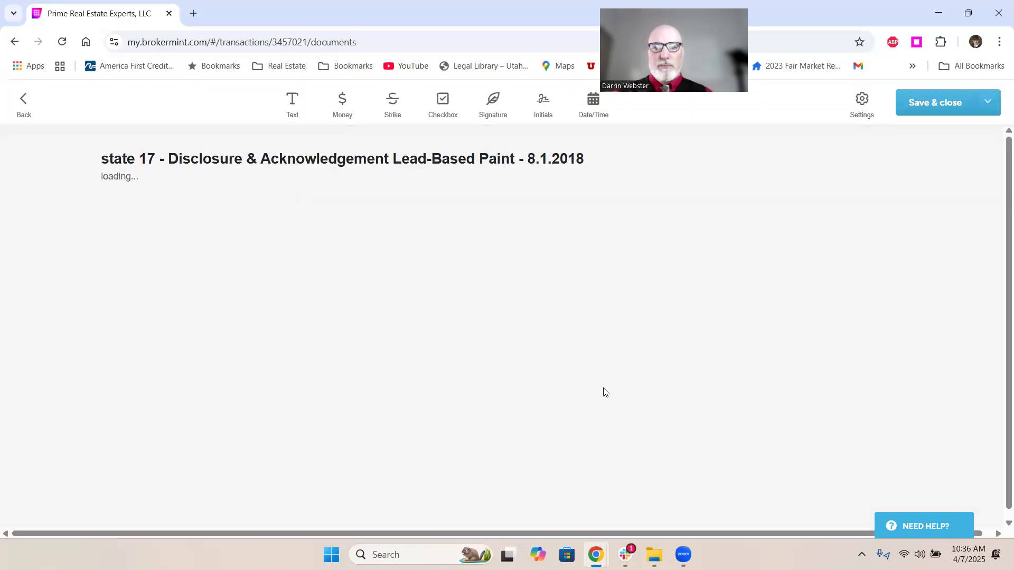
Step: In Section 1(a) of the disclosure, set the "Seller has no knowledge" checkbox to Fill now and mark it
scroll(563, 347, "down", 1)
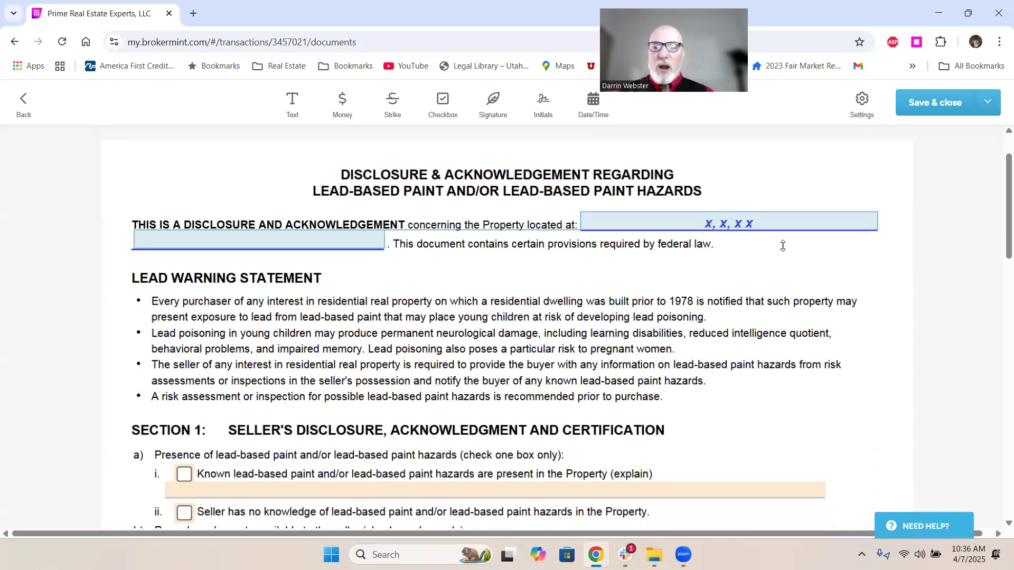
scroll(123, 268, "down", 1)
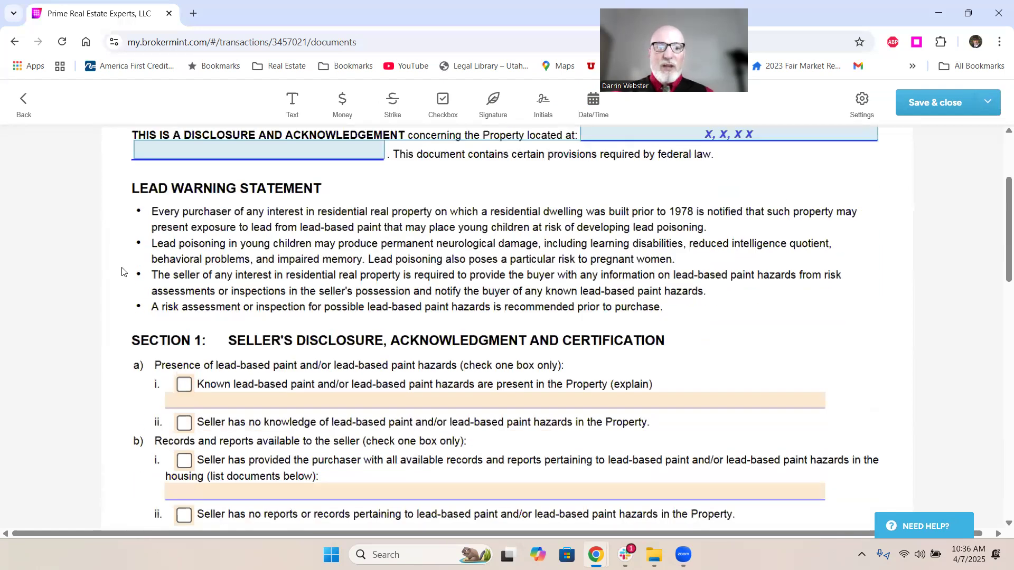
scroll(121, 271, "down", 3)
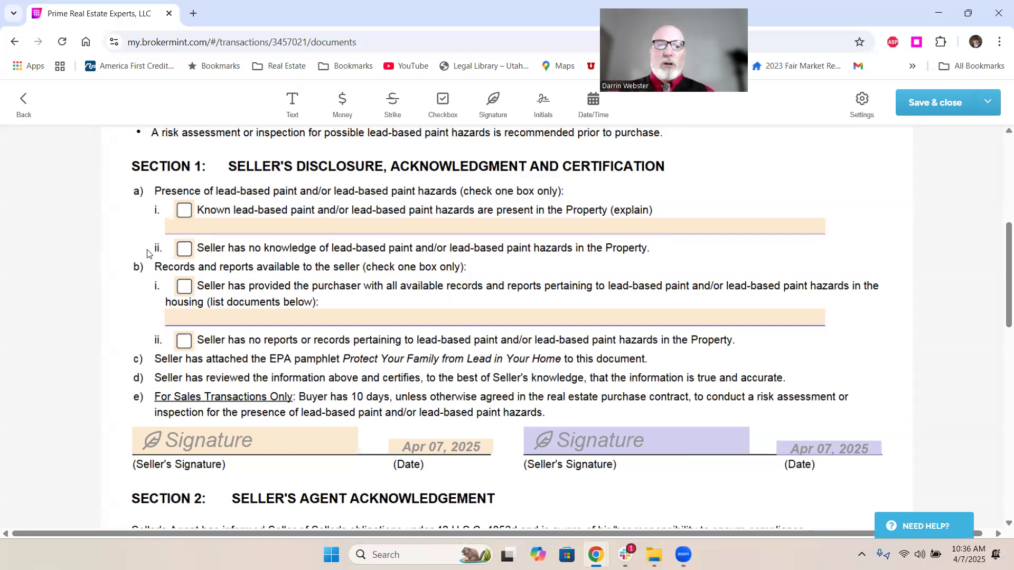
left_click(183, 253)
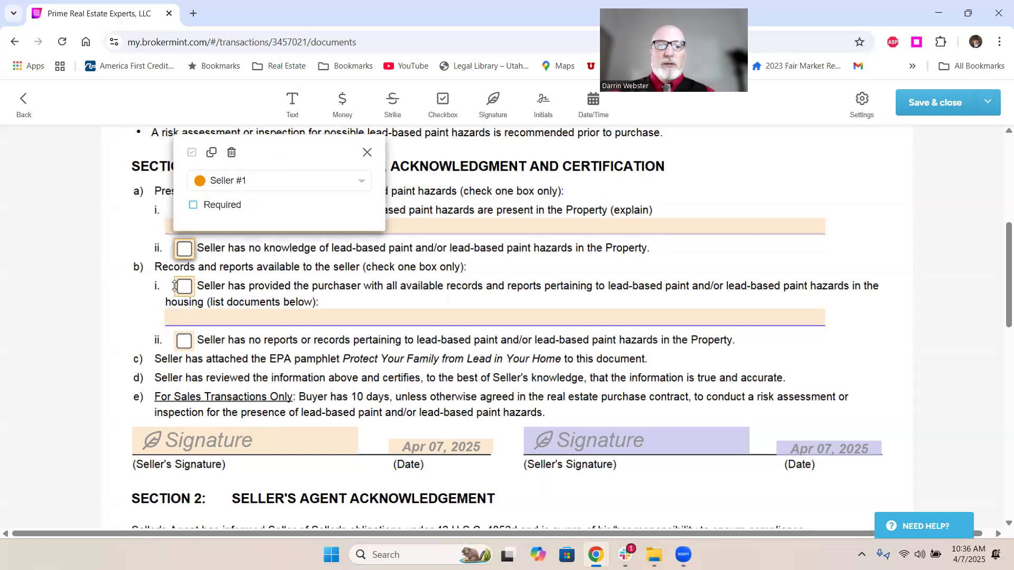
left_click(336, 182)
left_click(308, 204)
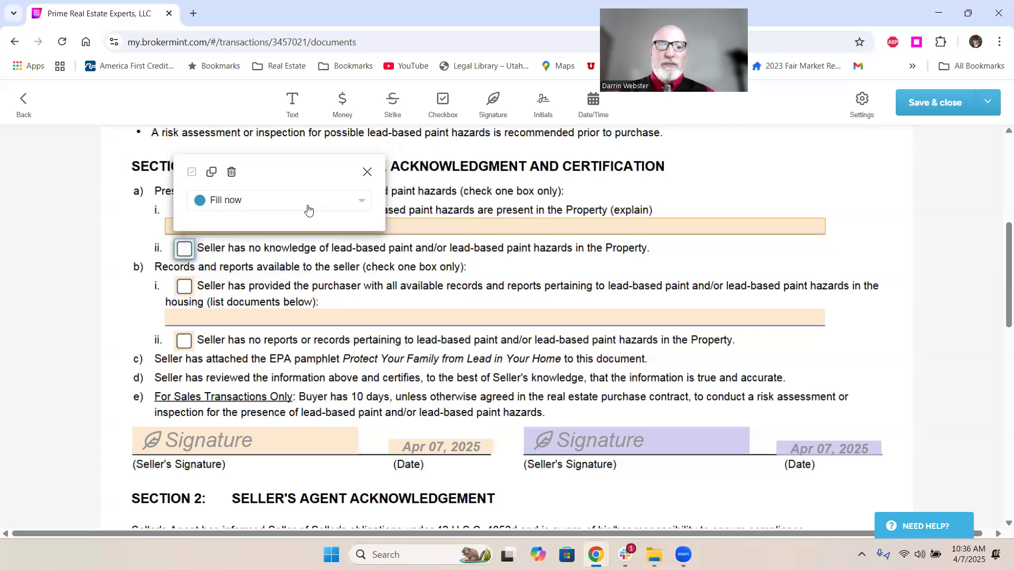
left_click(183, 250)
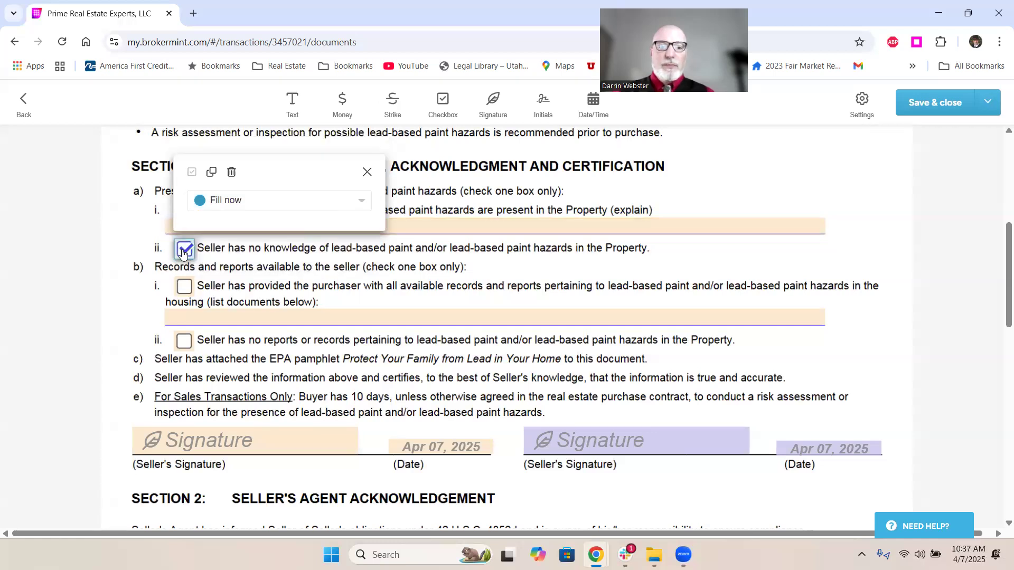
left_click(366, 172)
Step: In Section 1(b), set the "Seller has no reports or records" checkbox to Fill now and mark it
scroll(125, 331, "down", 1)
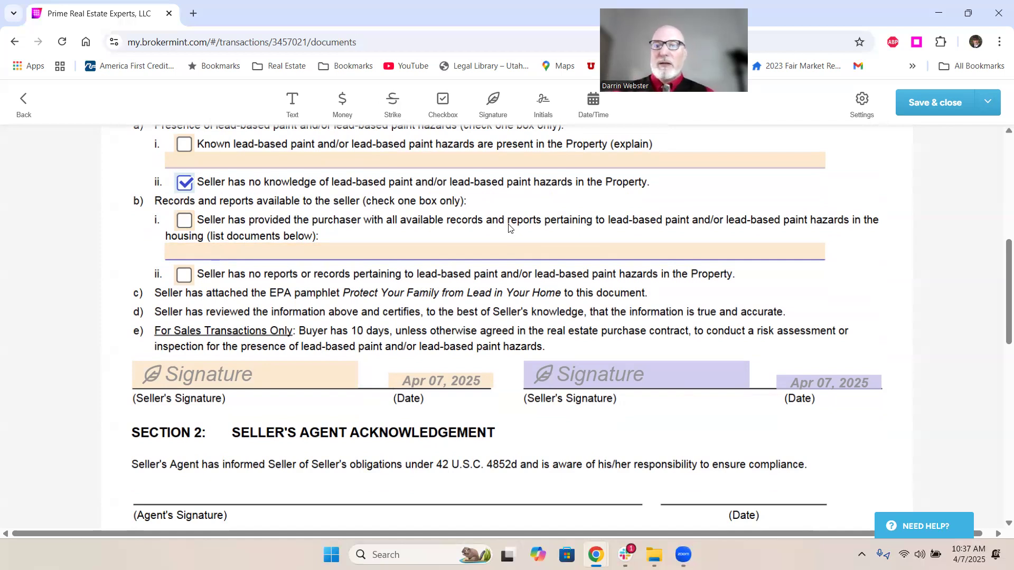
left_click(184, 274)
left_click(264, 213)
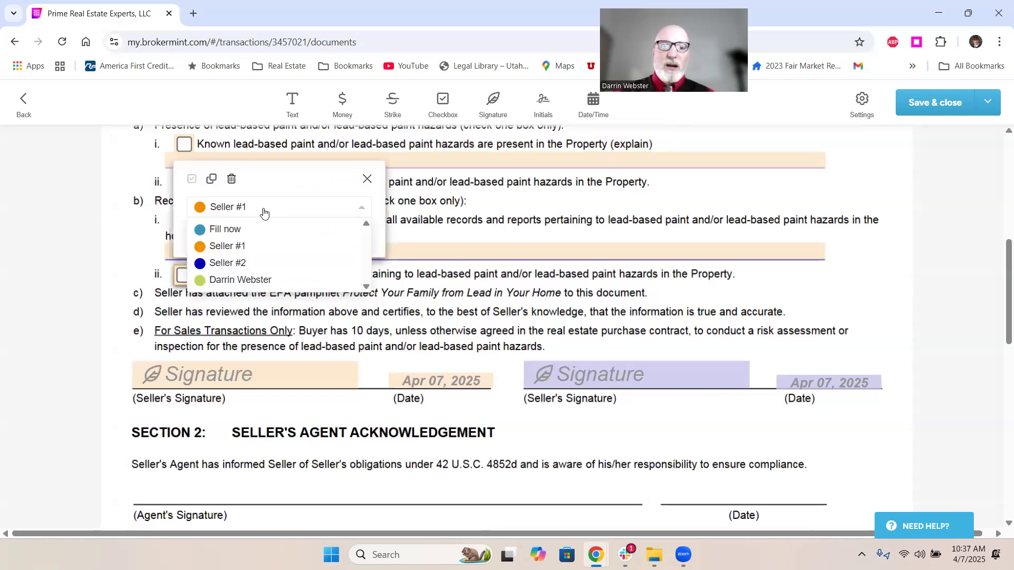
left_click(260, 229)
left_click(185, 281)
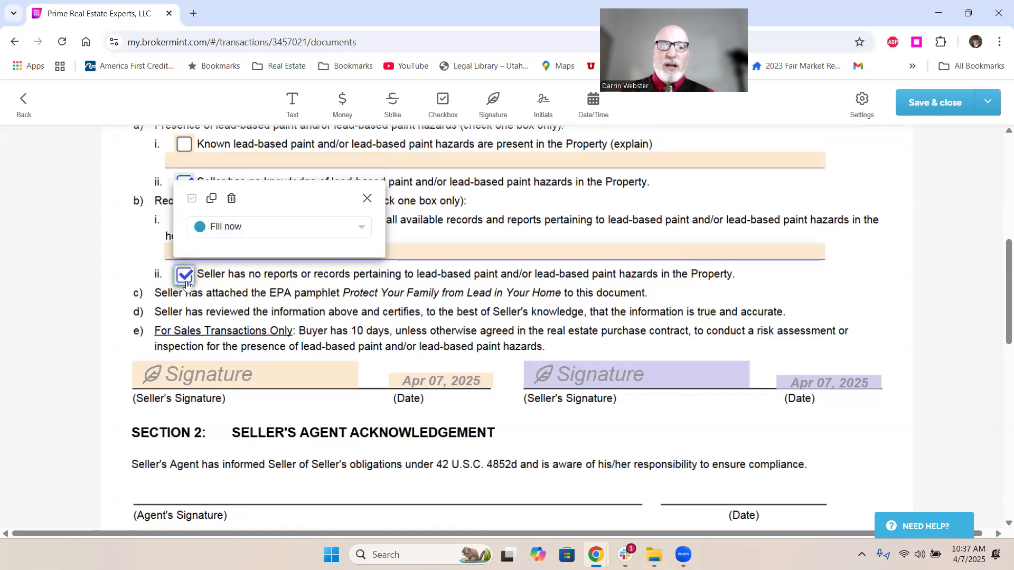
left_click(367, 198)
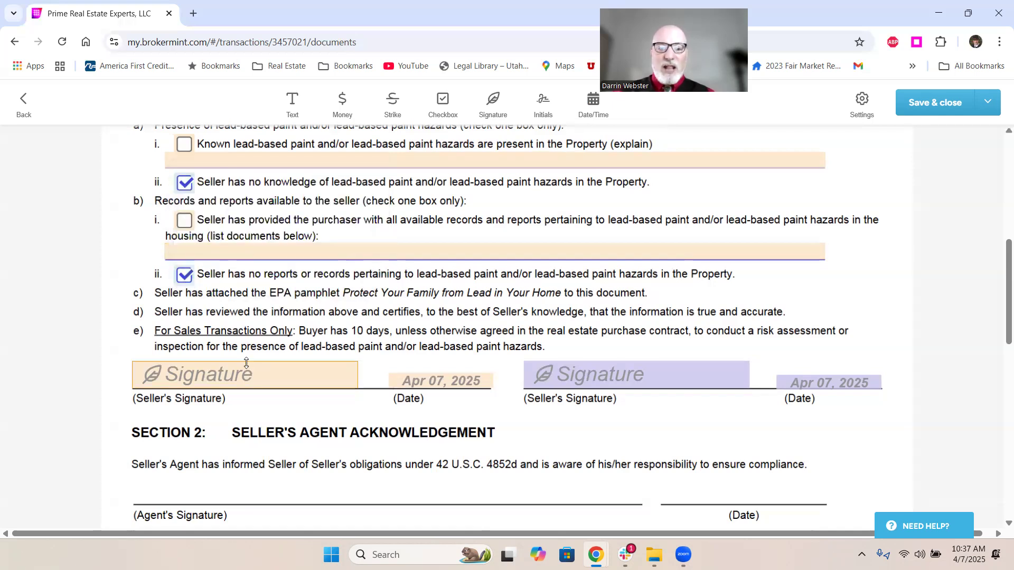
Step: Place a signature field on the Section 2 Agent's Signature line and assign it to the listing agent
scroll(467, 358, "down", 1)
scroll(467, 359, "down", 2)
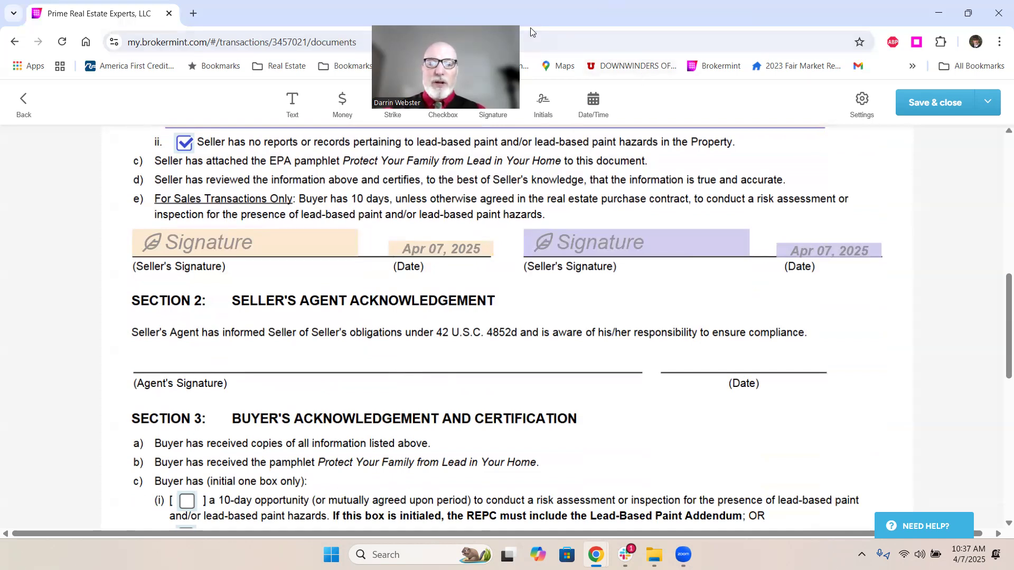
left_click(493, 102)
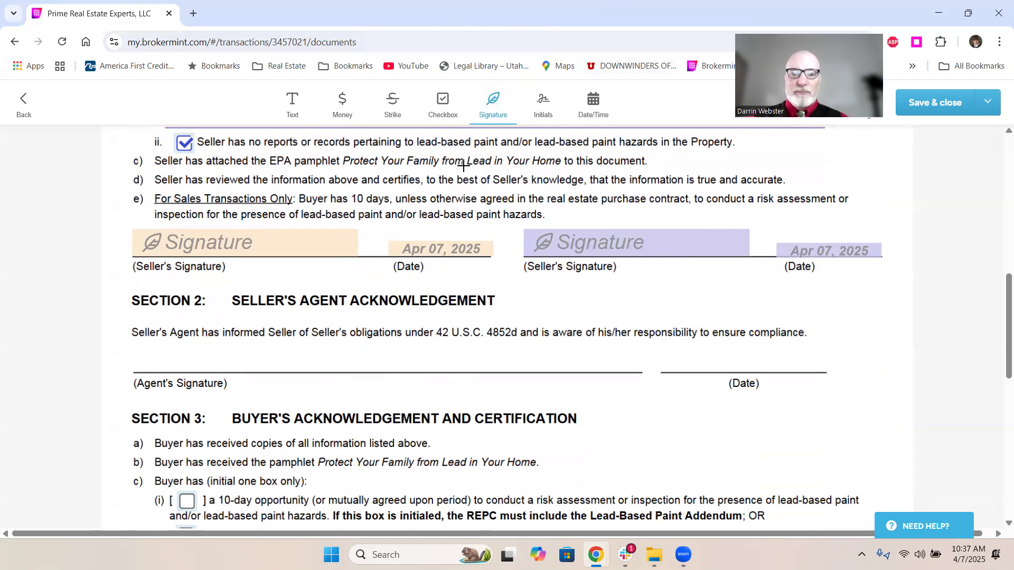
left_click(135, 351)
left_click_drag(295, 355, 527, 356)
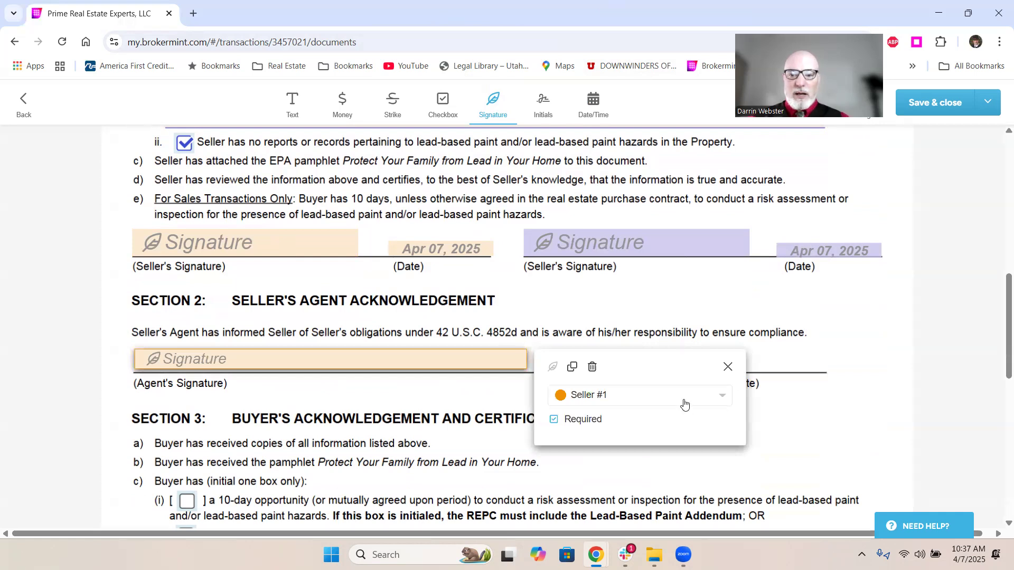
left_click(683, 403)
left_click(653, 452)
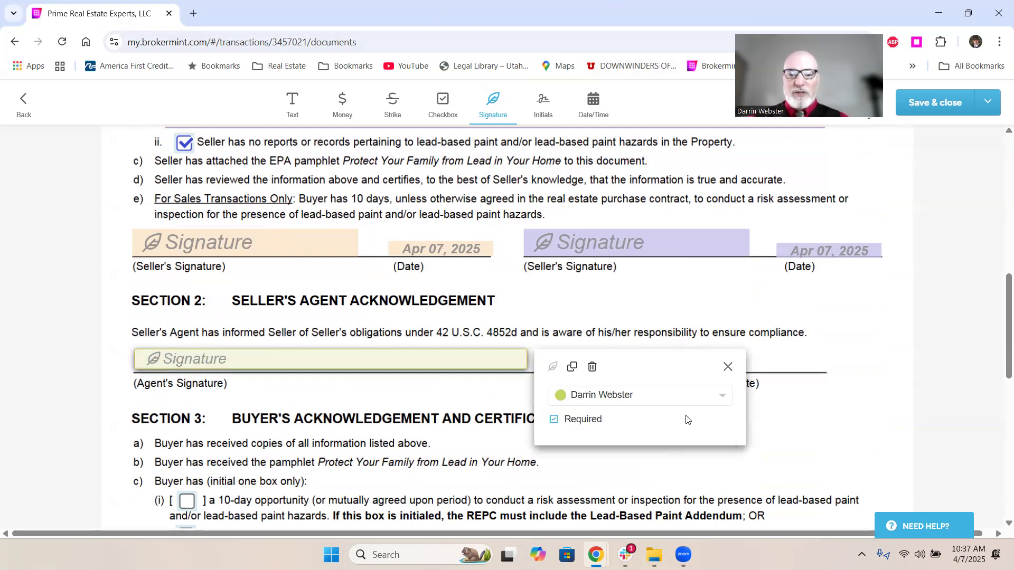
left_click(727, 367)
Step: Place a date field for the listing agent on the Section 2 date line, and save and close the disclosure
left_click(593, 103)
left_click_drag(664, 354, 842, 373)
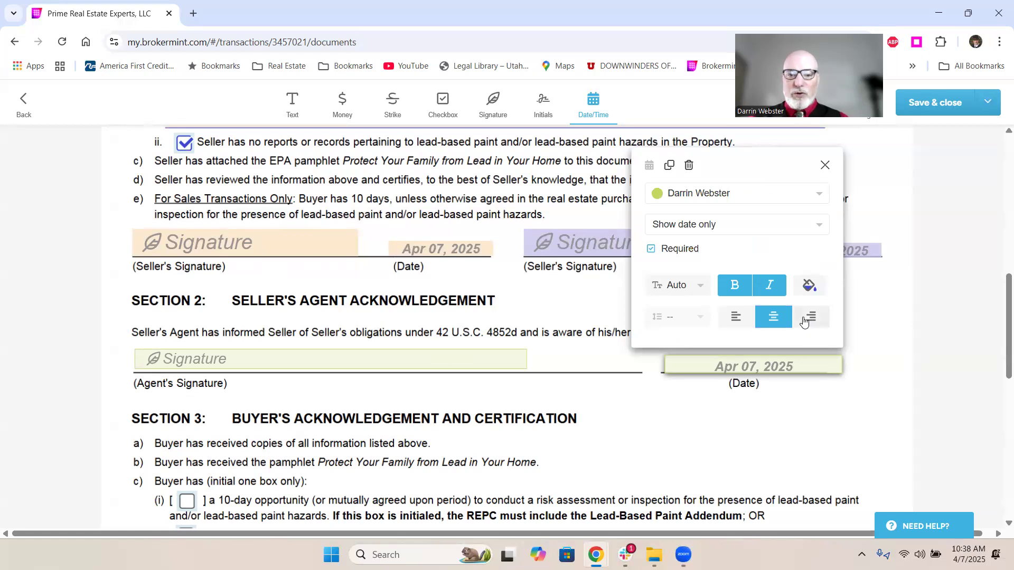
left_click(825, 165)
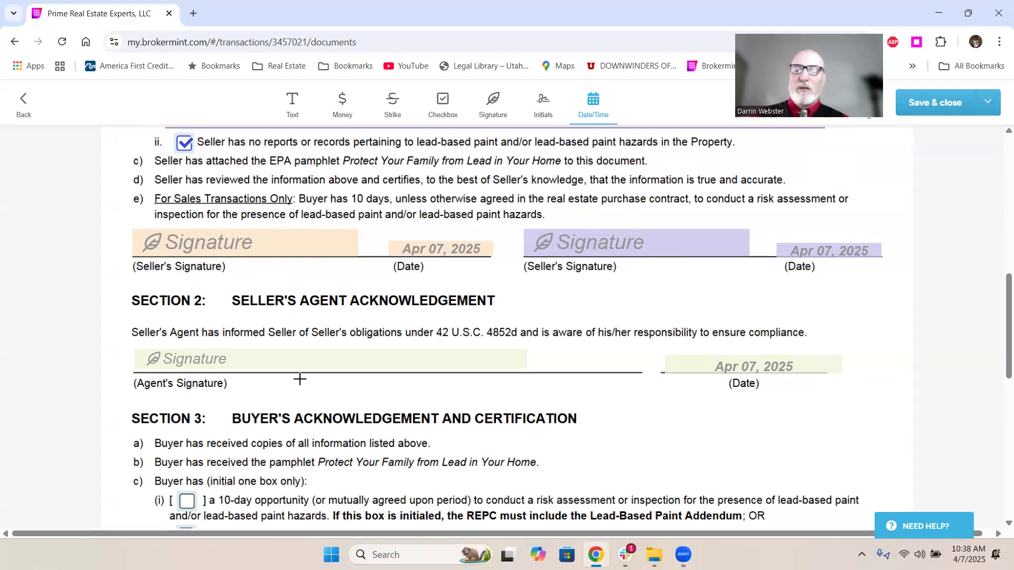
scroll(300, 379, "down", 4)
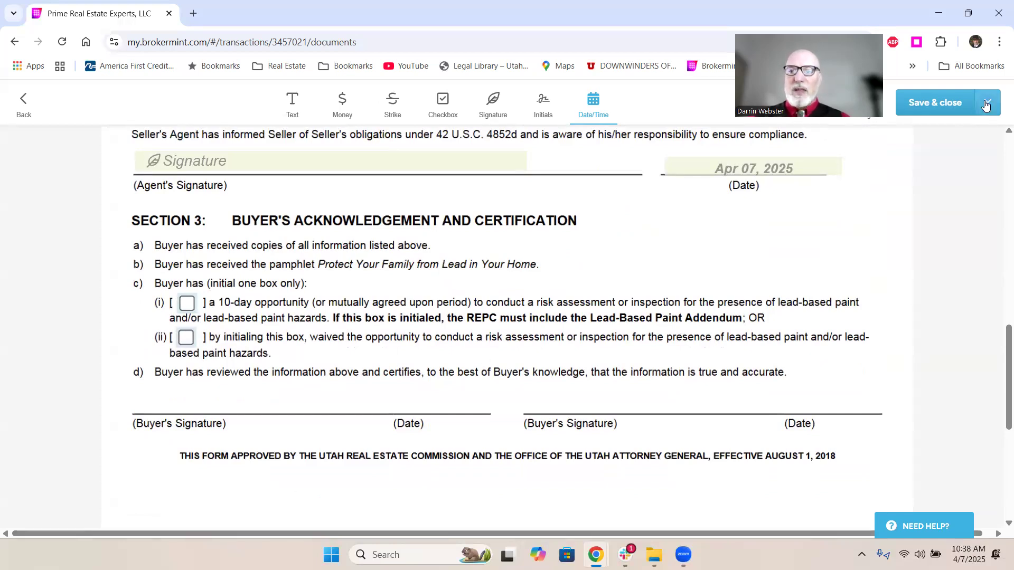
left_click(959, 110)
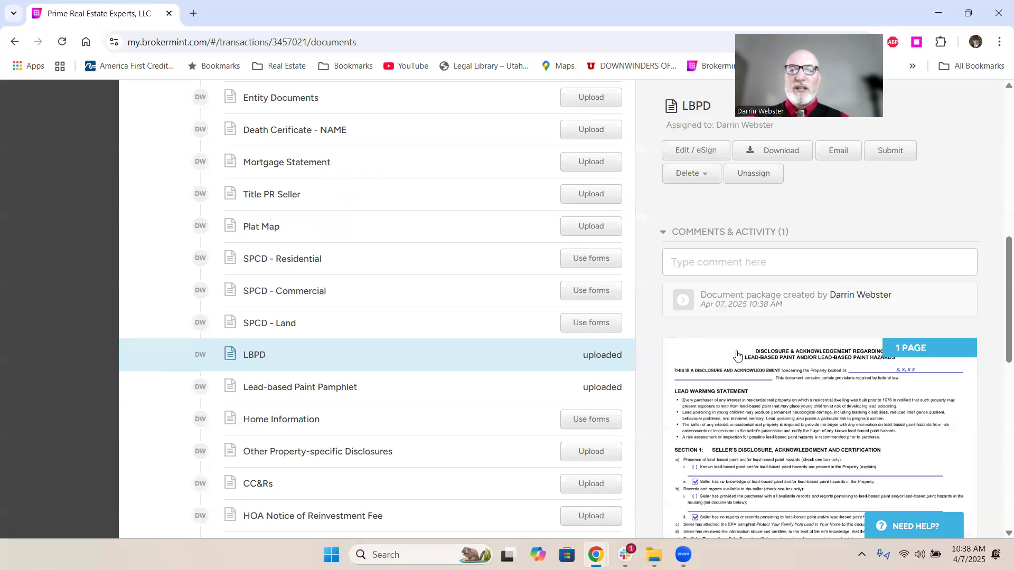
Step: Reopen the LBPD package for editing with the same signers and review its completed checkboxes and signature fields
scroll(722, 354, "up", 5)
scroll(722, 353, "up", 5)
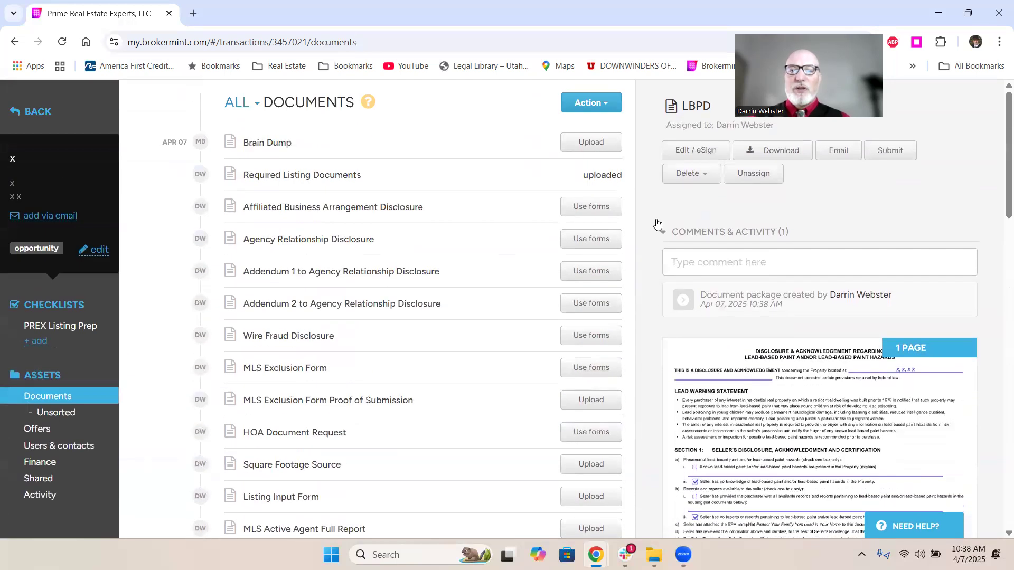
left_click(707, 153)
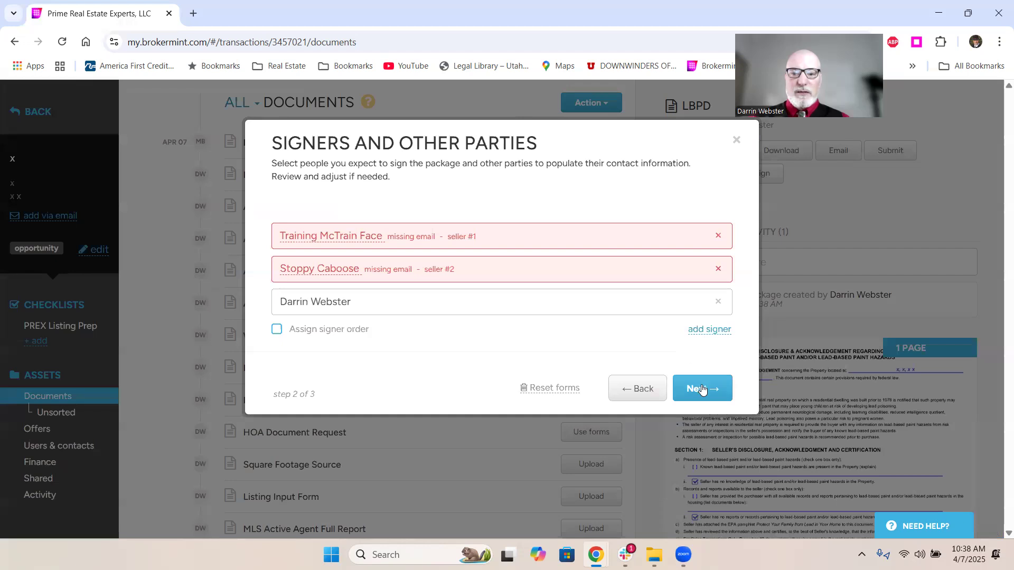
left_click(702, 392)
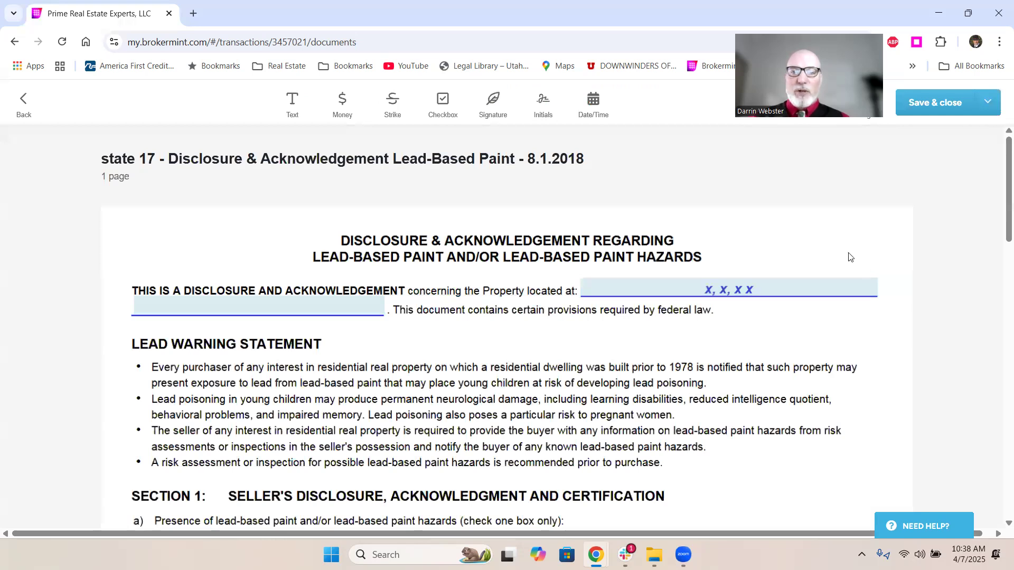
scroll(685, 289, "down", 10)
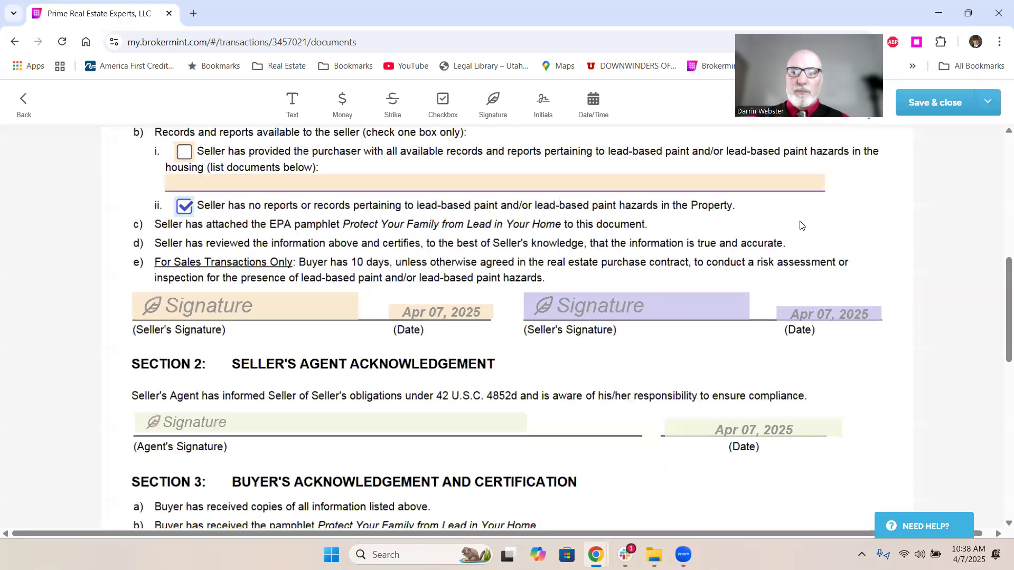
Step: Review the signers and message subject in the eSign request for the LBPD package, and close it without sending
left_click(987, 102)
left_click(912, 149)
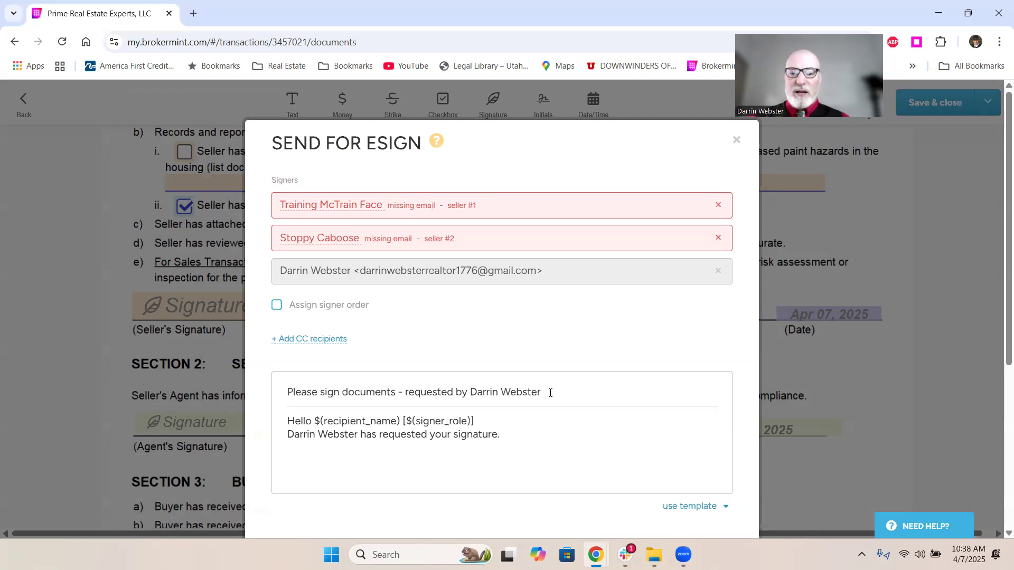
left_click_drag(550, 393, 260, 391)
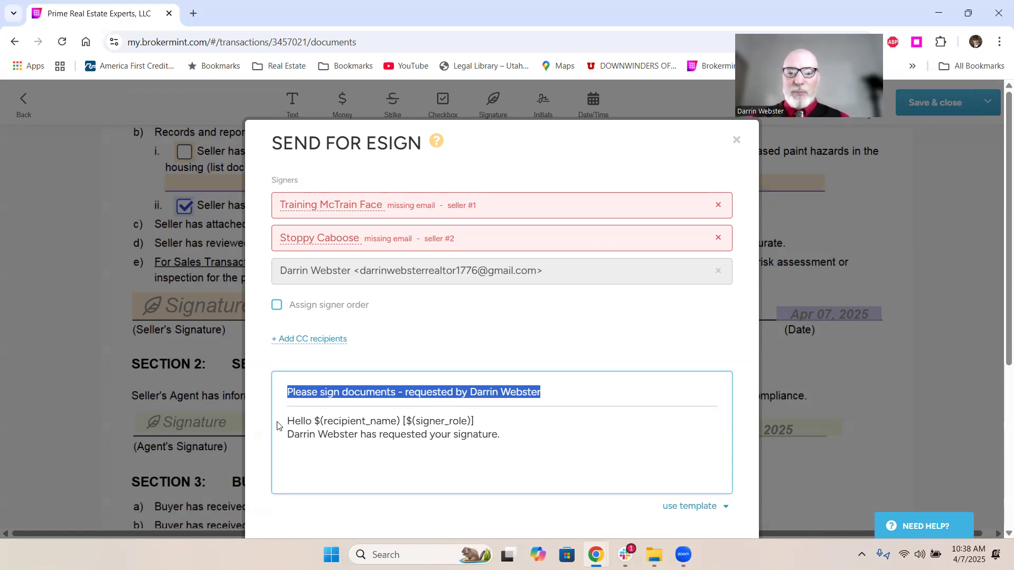
left_click(736, 140)
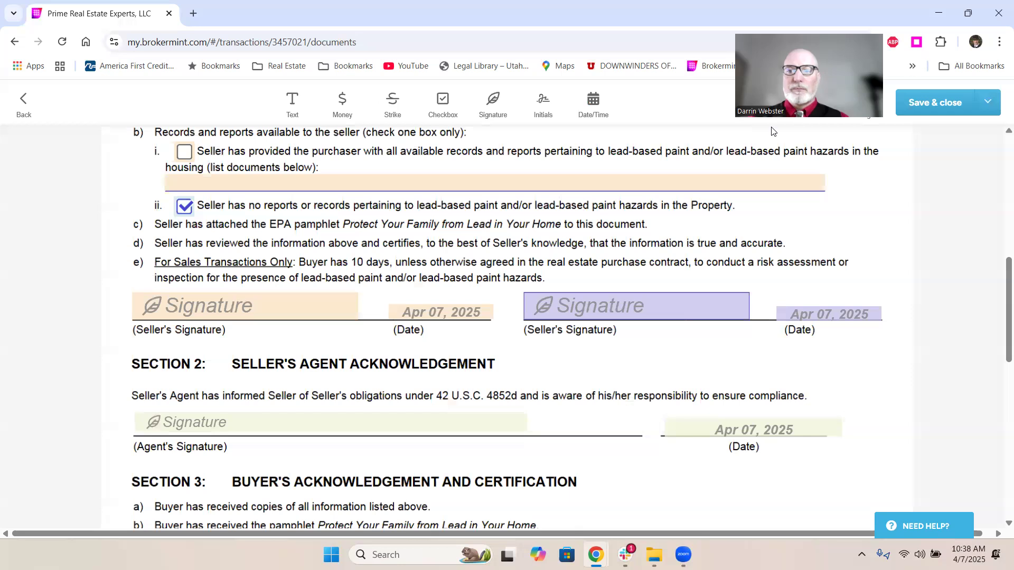
scroll(771, 130, "up", 9)
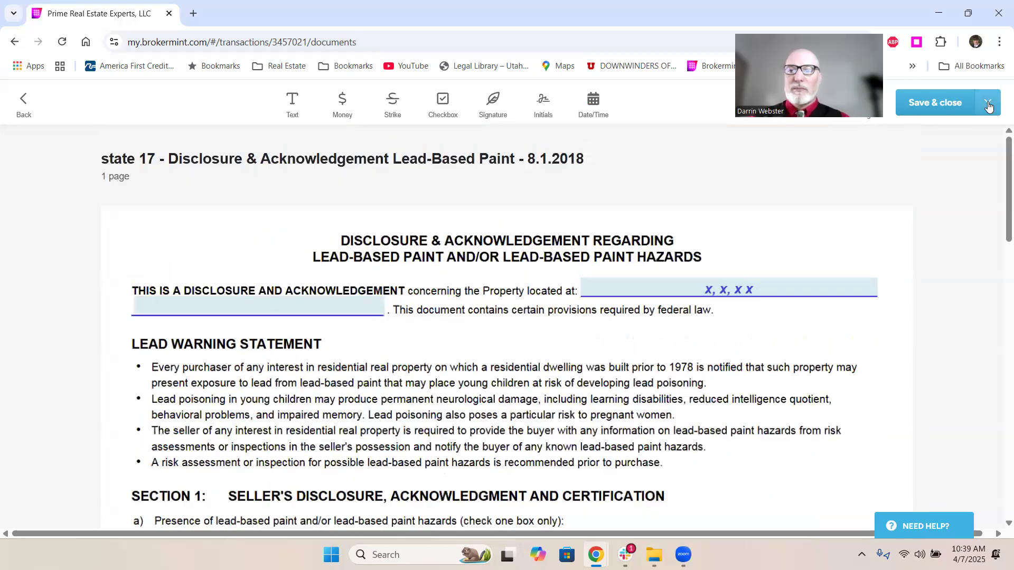
Step: Close the lead-based paint disclosure, and review the Required Listing Documents package along with the rest of the transaction's document list
left_click(966, 107)
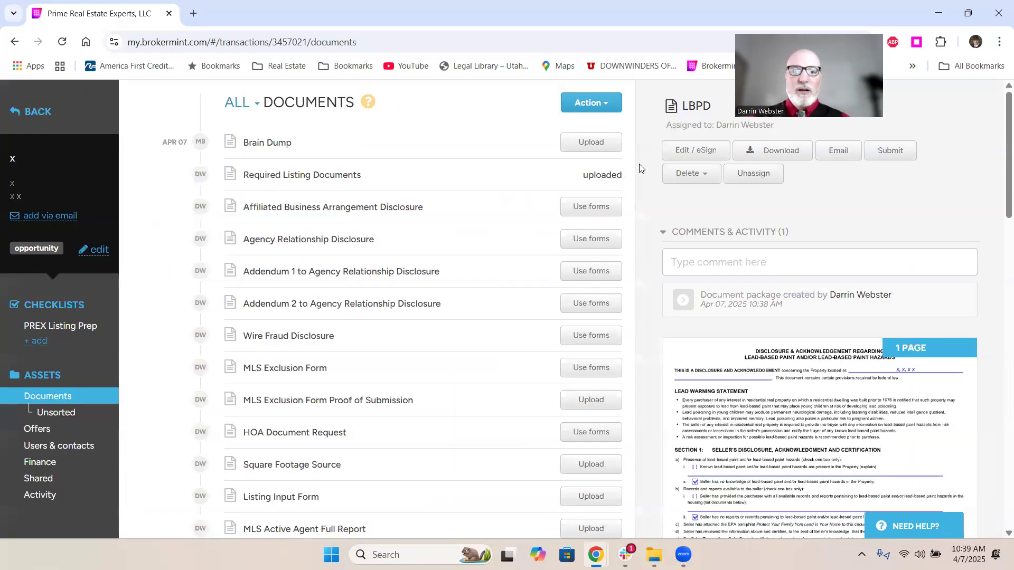
left_click(615, 182)
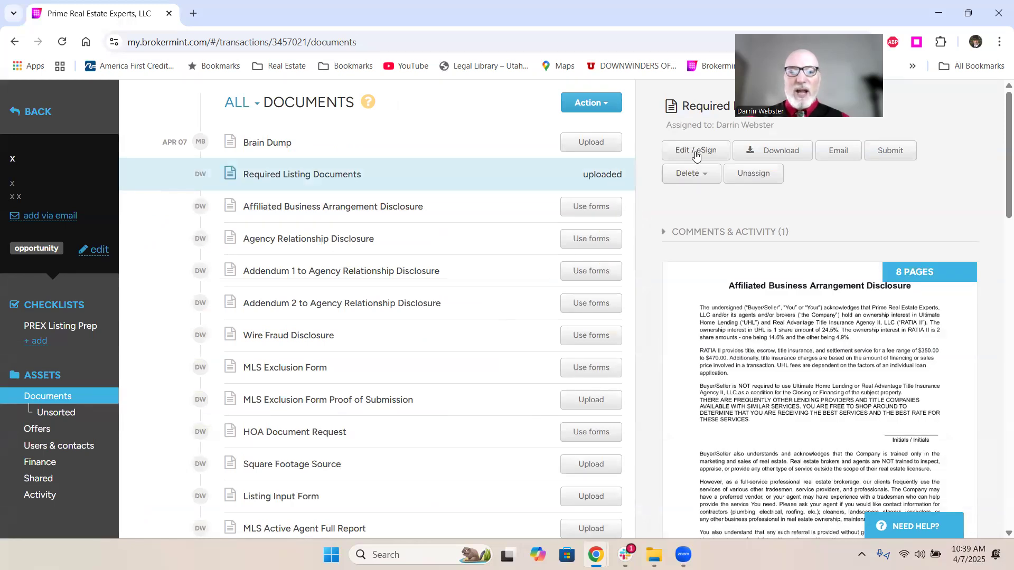
scroll(512, 380, "down", 4)
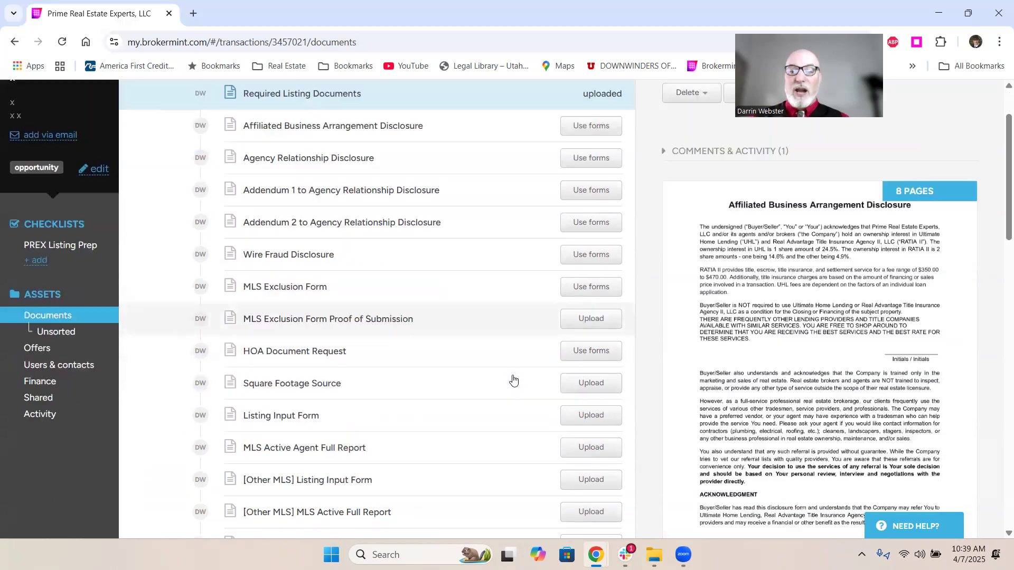
scroll(508, 380, "down", 6)
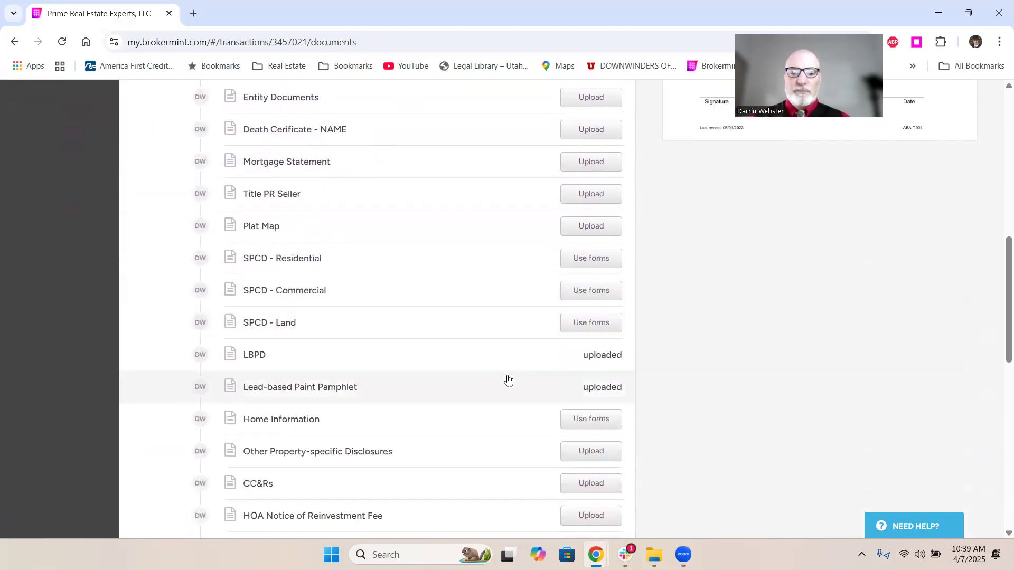
scroll(508, 380, "down", 1)
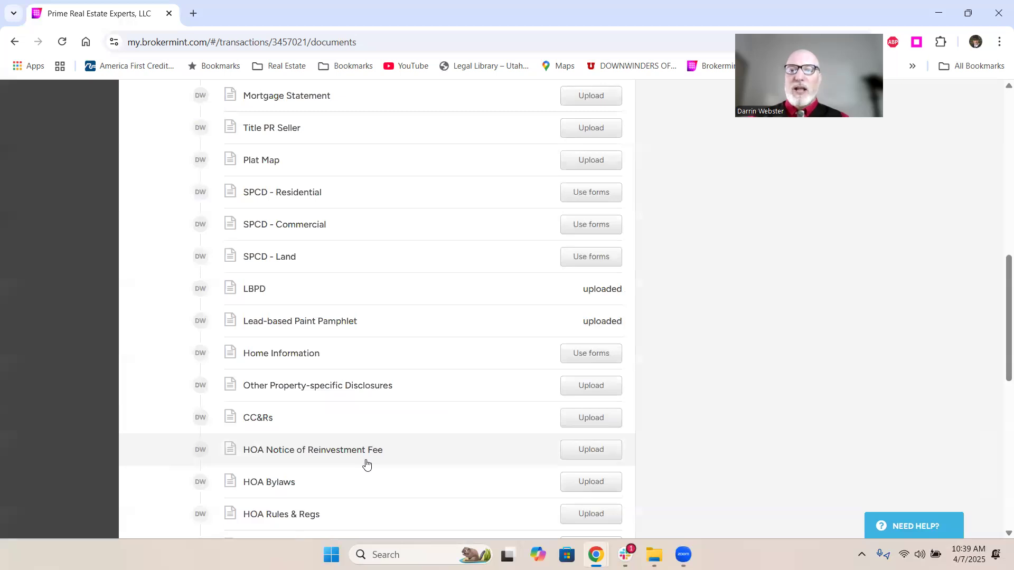
scroll(366, 463, "up", 10)
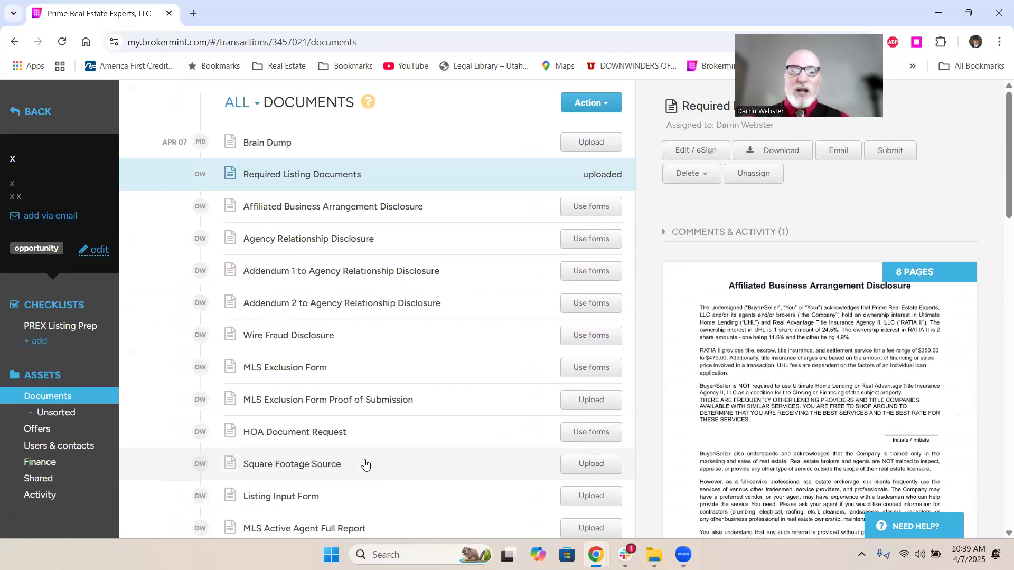
scroll(365, 464, "down", 5)
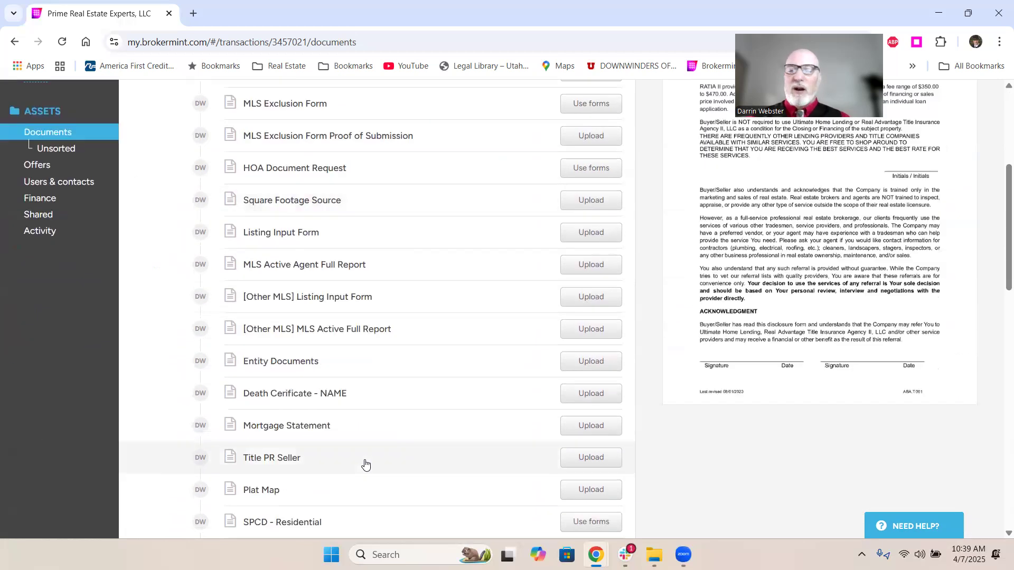
scroll(365, 464, "up", 5)
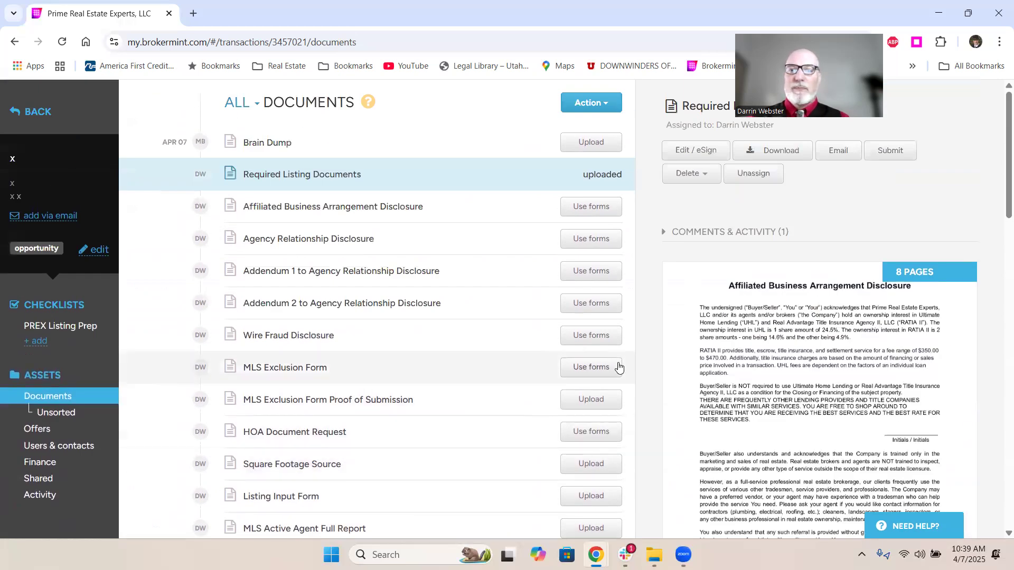